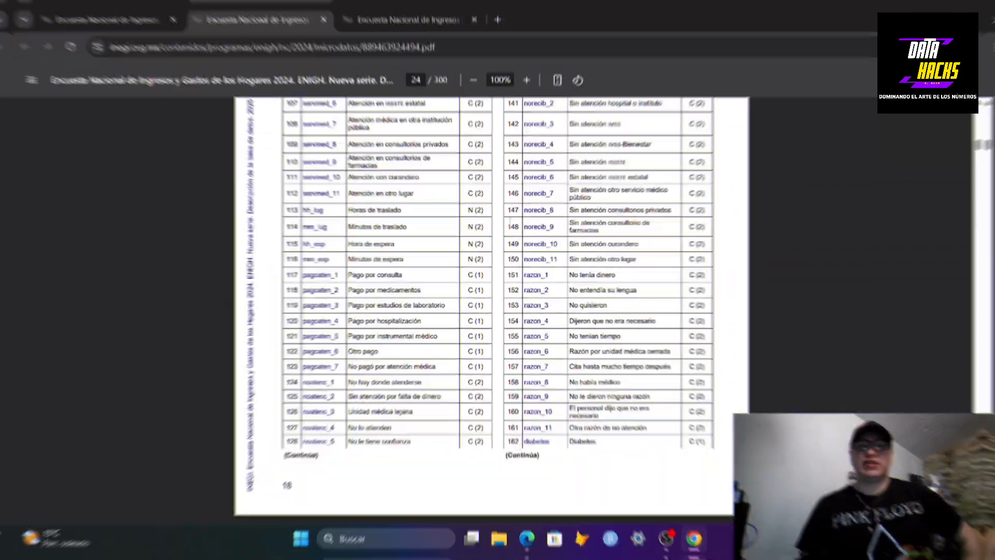
{"action": "scroll", "coordinate": [838, 190], "scroll_direction": "down", "scroll_amount": 5}
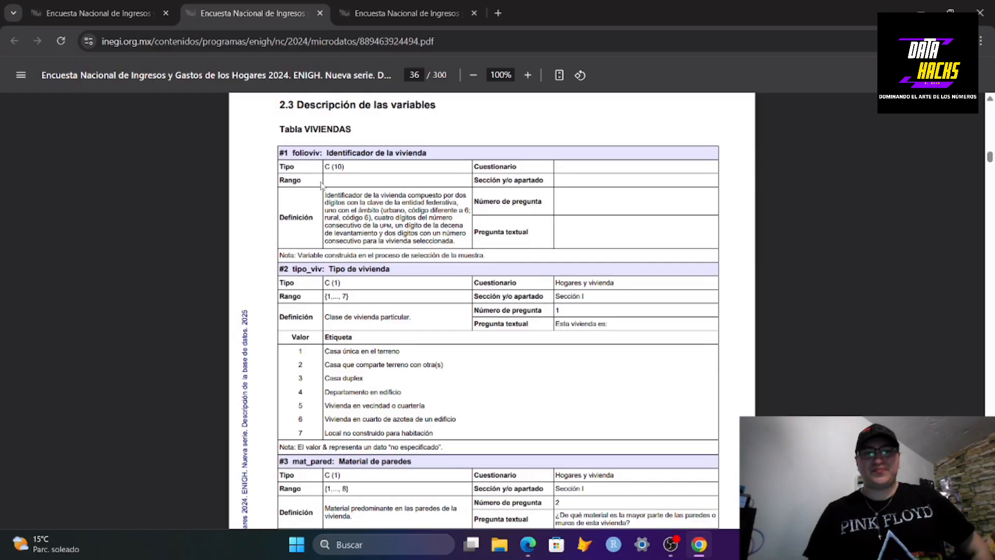
Examine the ENIGH 2024 variable descriptions, the household questionnaire and the microdata download page
{"action": "left_click", "coordinate": [407, 13]}
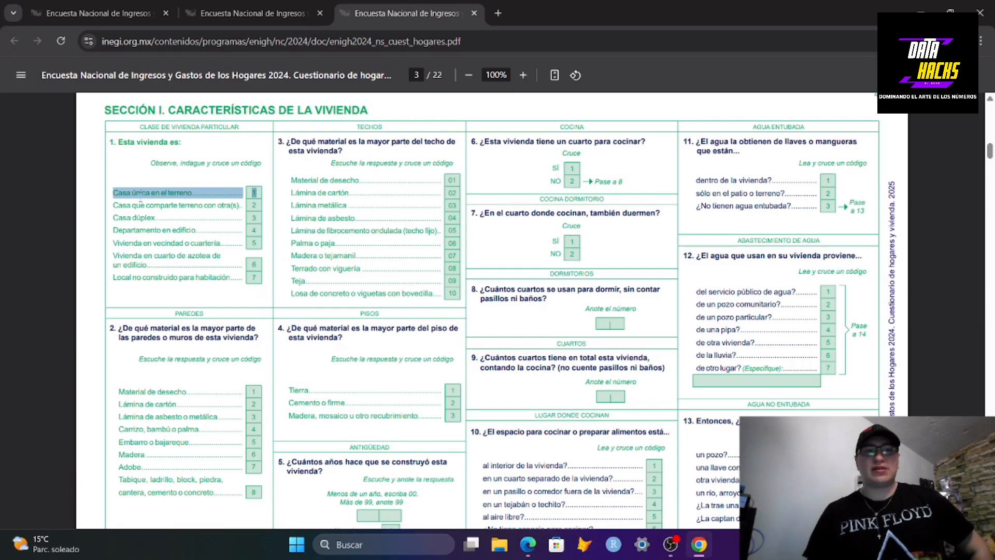
{"action": "left_click", "coordinate": [262, 15]}
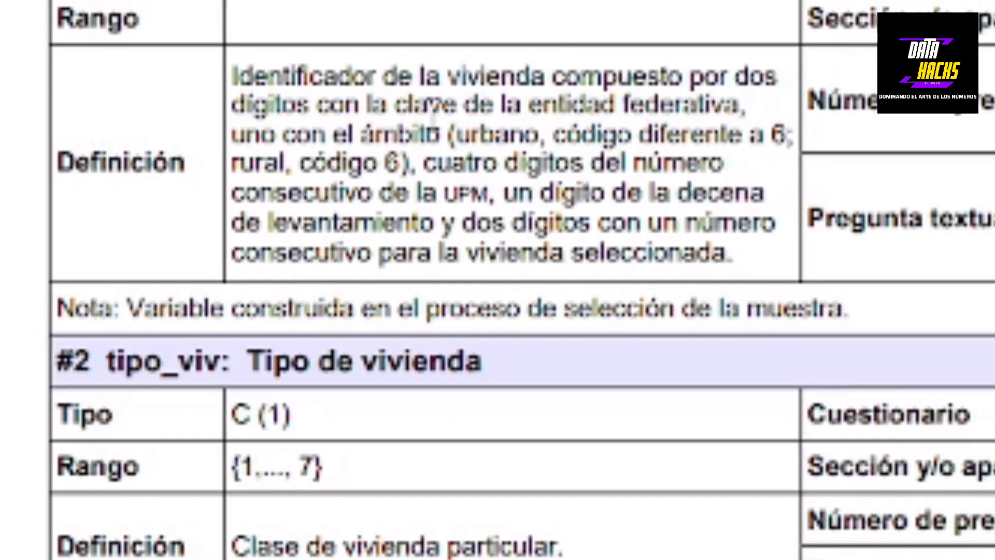
{"action": "scroll", "coordinate": [401, 435], "scroll_direction": "down", "scroll_amount": 5}
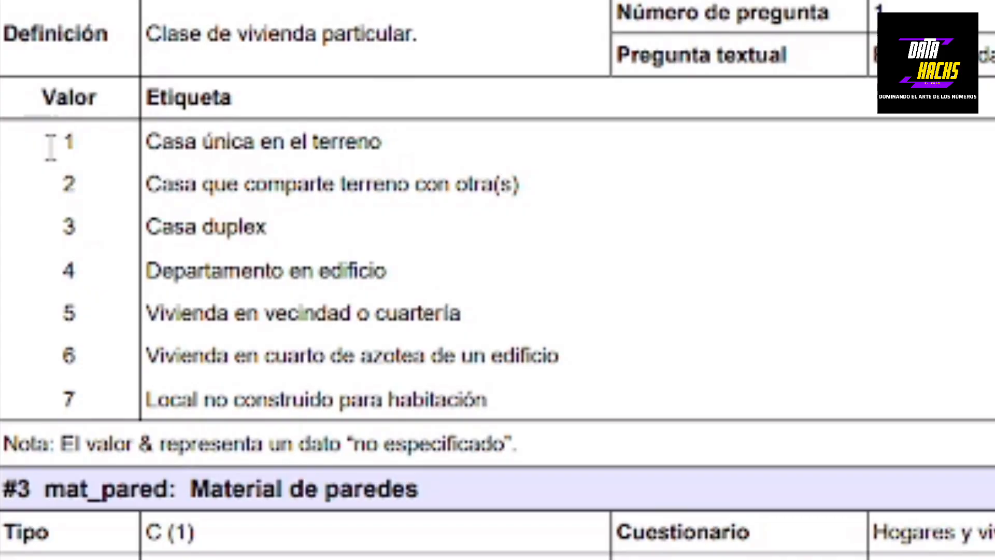
{"action": "left_click_drag", "start_coordinate": [53, 153], "coordinate": [78, 151]}
{"action": "left_click", "coordinate": [145, 138]}
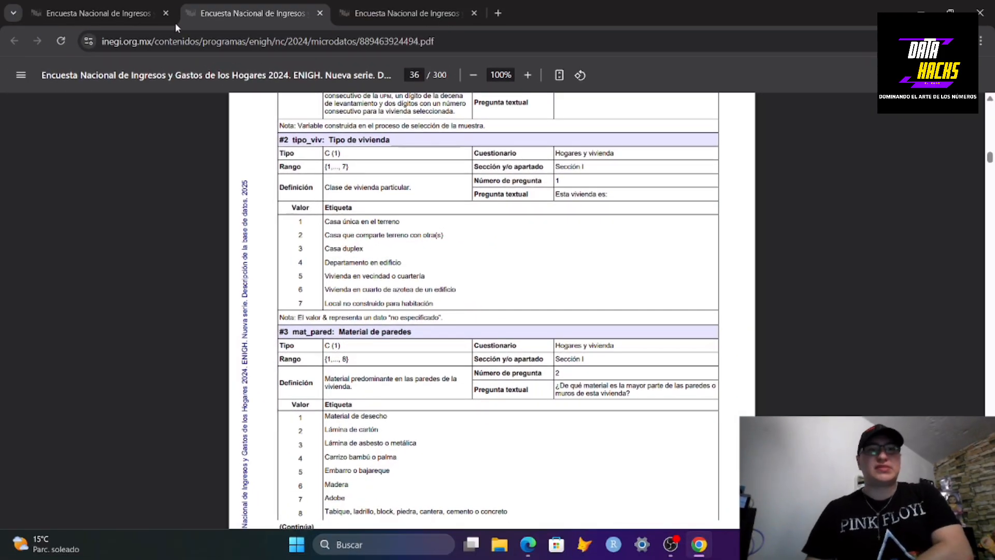
{"action": "left_click", "coordinate": [152, 5]}
{"action": "scroll", "coordinate": [541, 289], "scroll_direction": "up", "scroll_amount": 7}
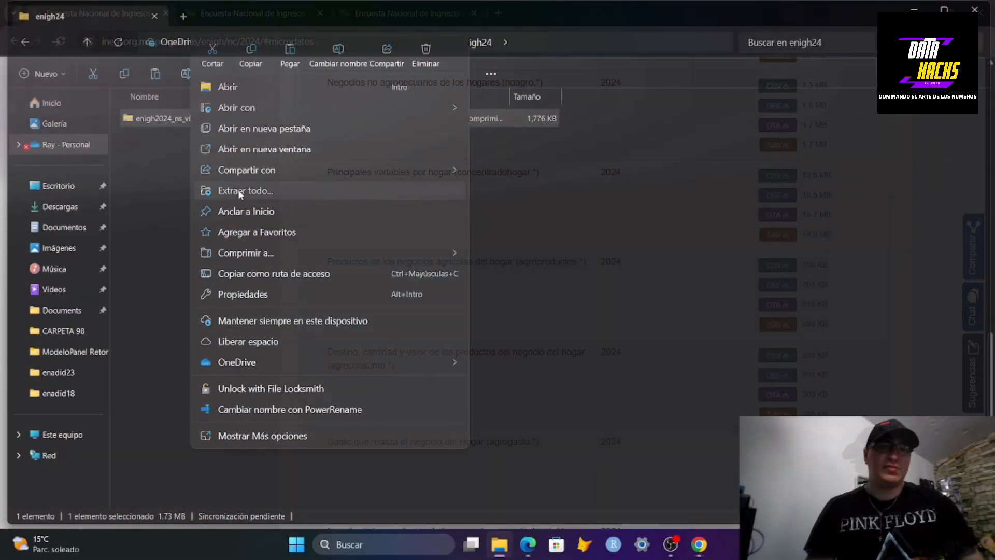
{"action": "left_click", "coordinate": [238, 189]}
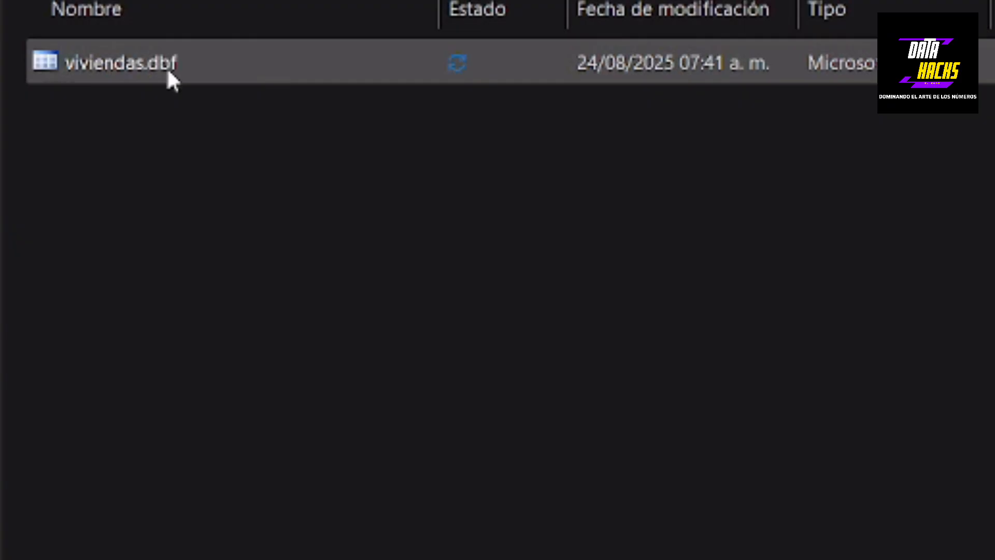
{"action": "mouse_move", "coordinate": [113, 75]}
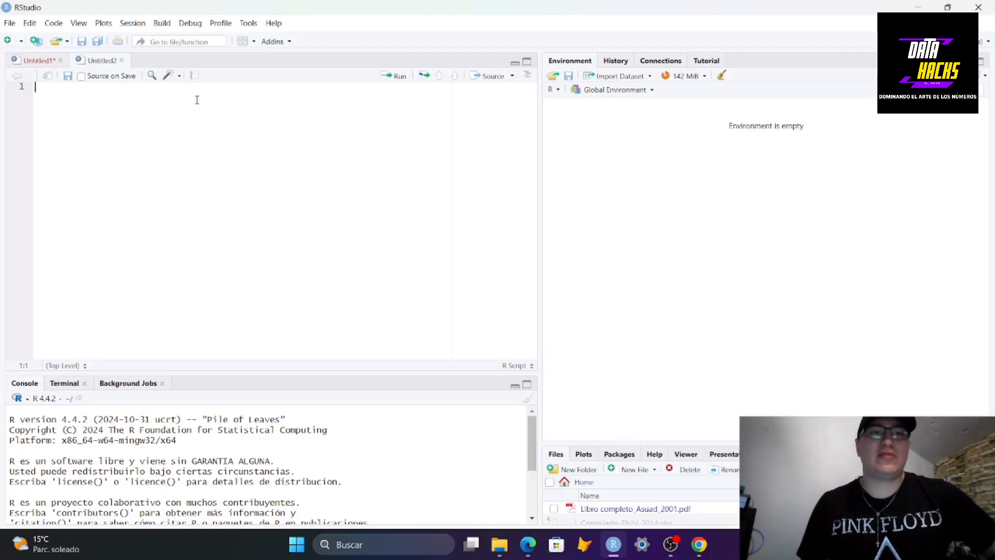
Open a new R script and add the comment "# 1. Instalar paqueterías" on its first line
{"action": "left_click", "coordinate": [10, 22]}
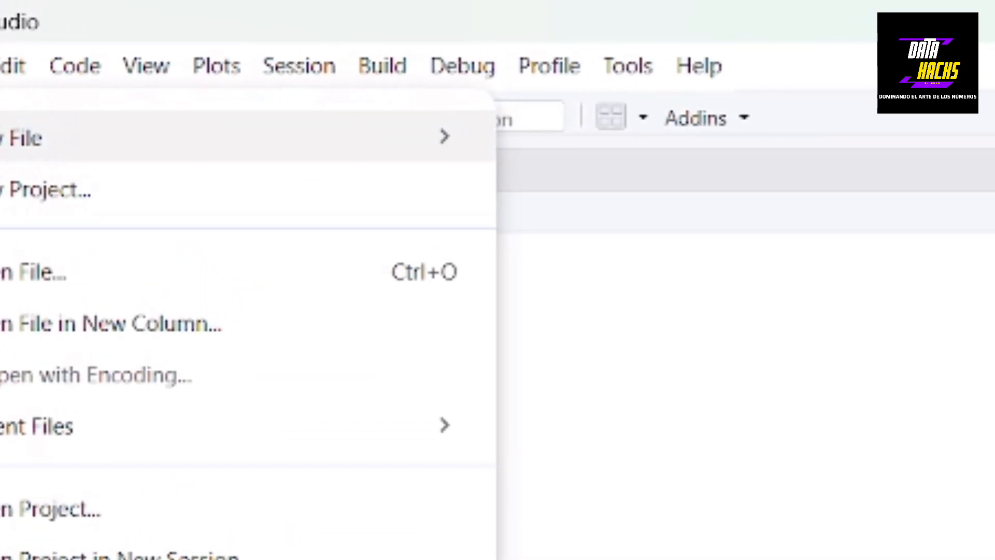
{"action": "mouse_move", "coordinate": [479, 129]}
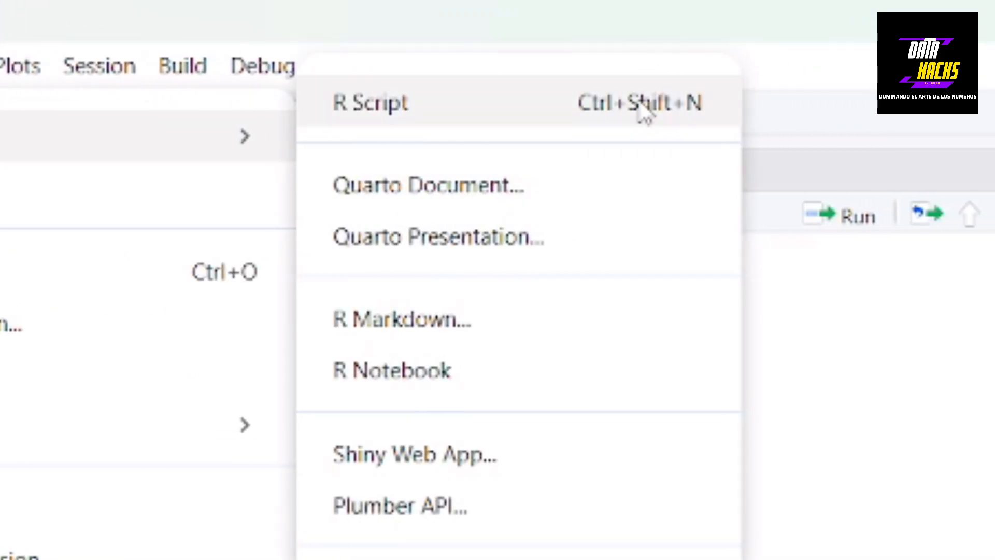
{"action": "left_click", "coordinate": [843, 111]}
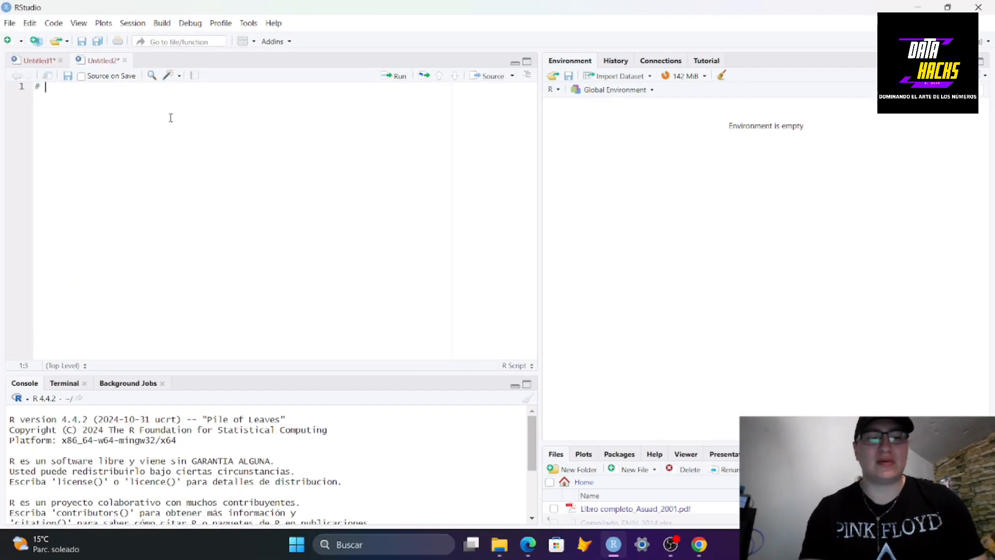
{"action": "type", "text": "# 1. "}
{"action": "type", "text": "Instalar paq"}
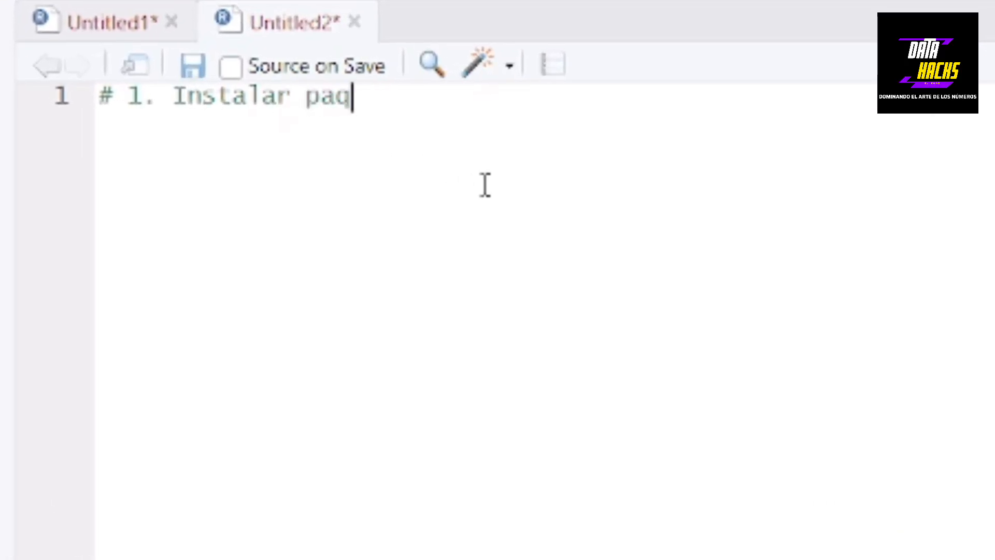
{"action": "type", "text": "ueterías"}
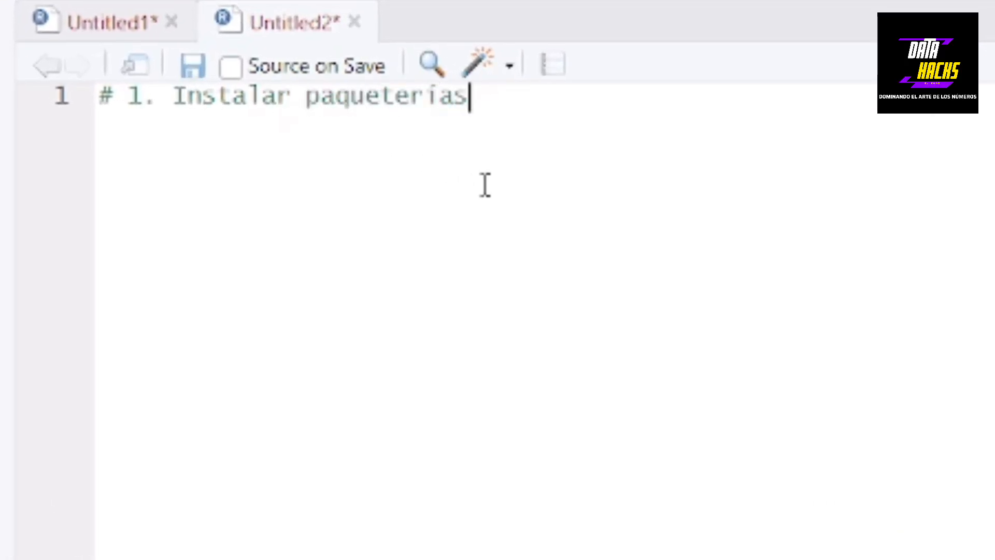
{"action": "key", "text": "Return"}
{"action": "key", "text": "Return"}
Write install.packages("foreign") and run it to install the foreign package
{"action": "type", "text": "install.packages("}
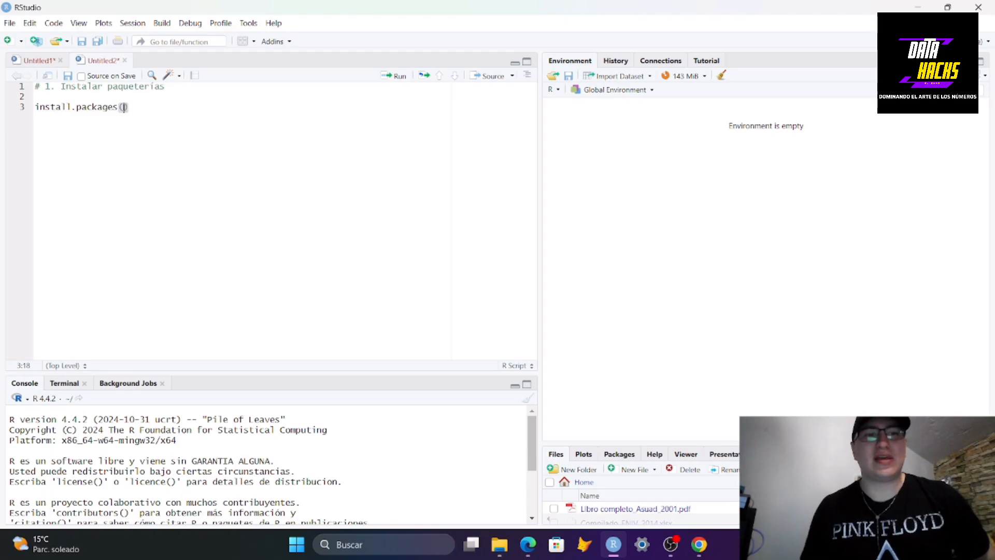
{"action": "type", "text": "\"f"}
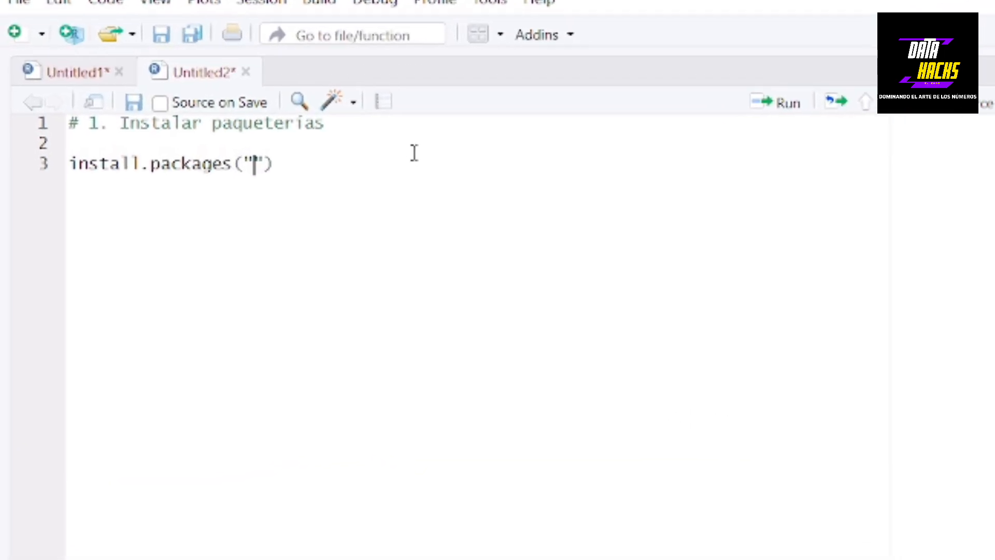
{"action": "type", "text": "oreign"}
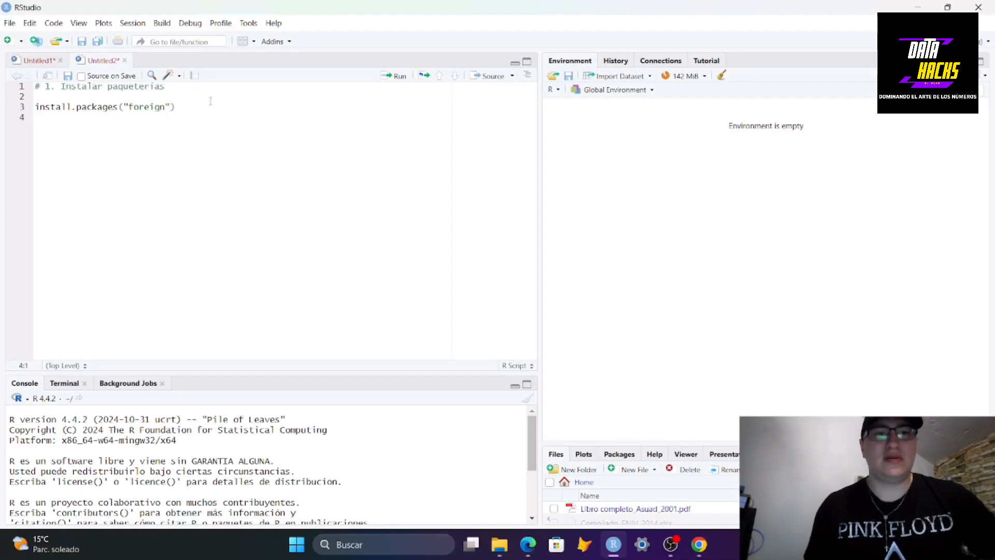
{"action": "left_click", "coordinate": [216, 104]}
{"action": "left_click_drag", "start_coordinate": [171, 106], "coordinate": [159, 100]}
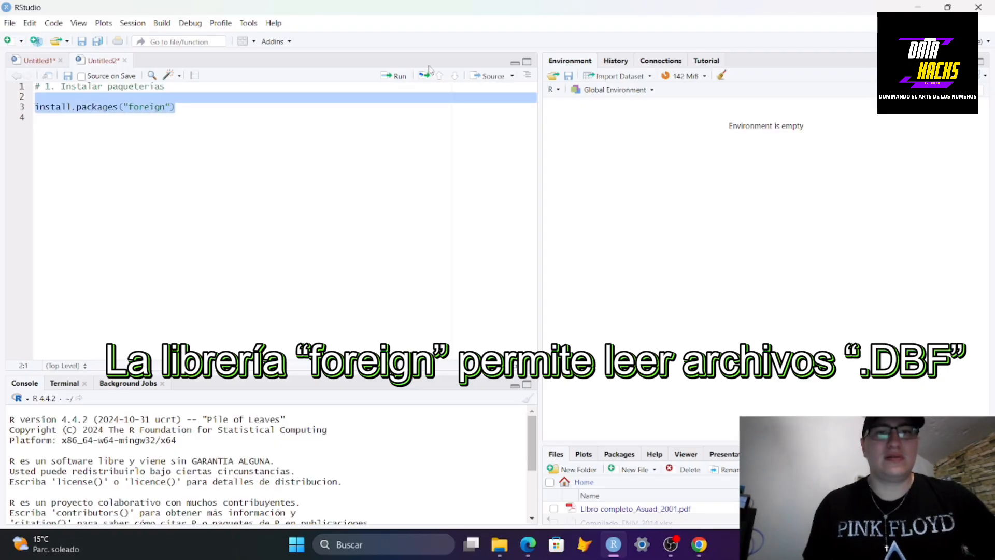
{"action": "left_click", "coordinate": [398, 77]}
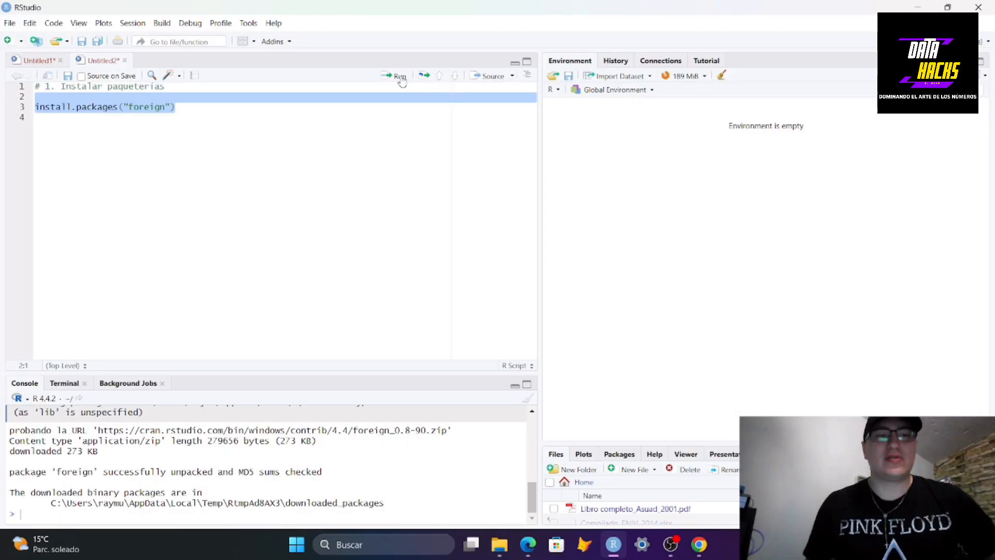
Add the comment "# 2. Cargar librerías" below the install line
{"action": "left_click", "coordinate": [179, 122]}
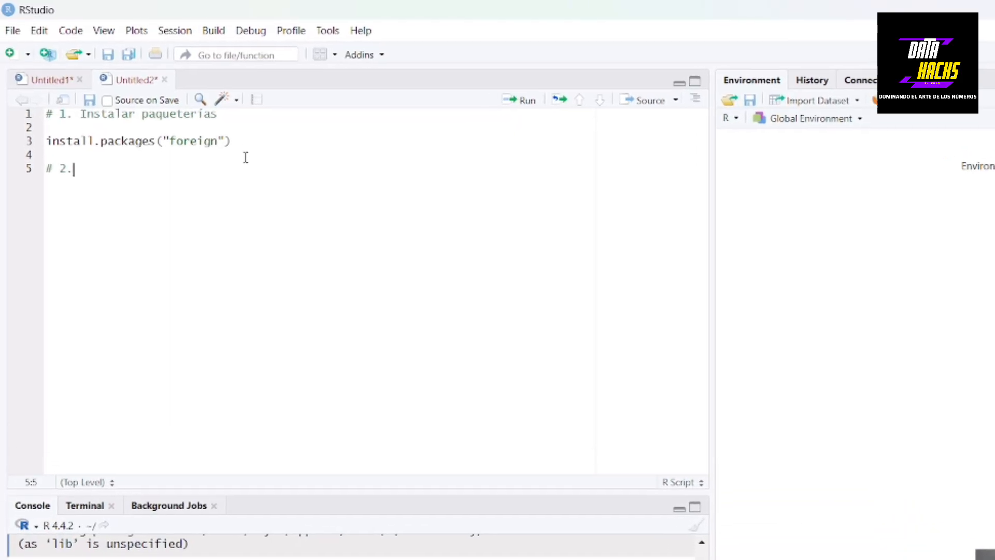
{"action": "type", "text": "Carg"}
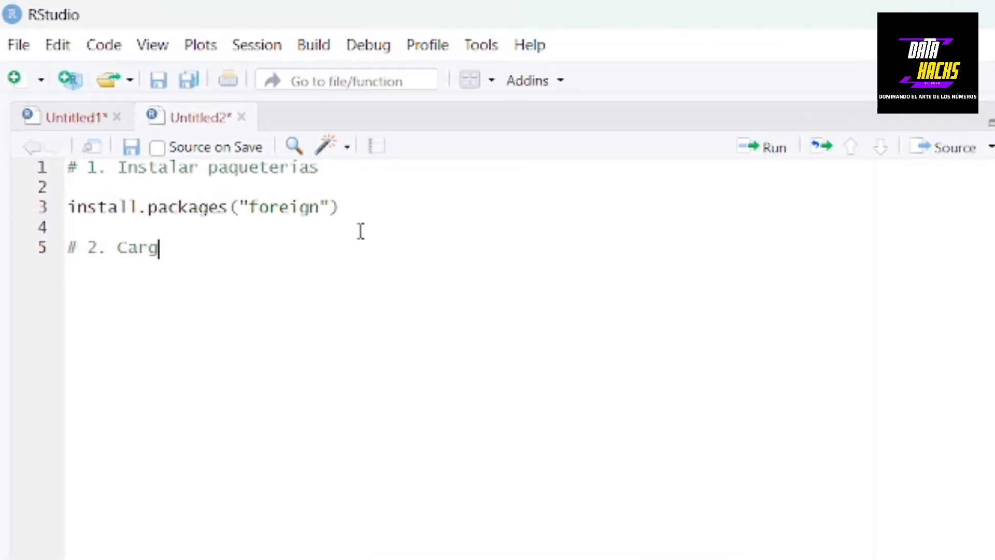
{"action": "type", "text": "ar librer"}
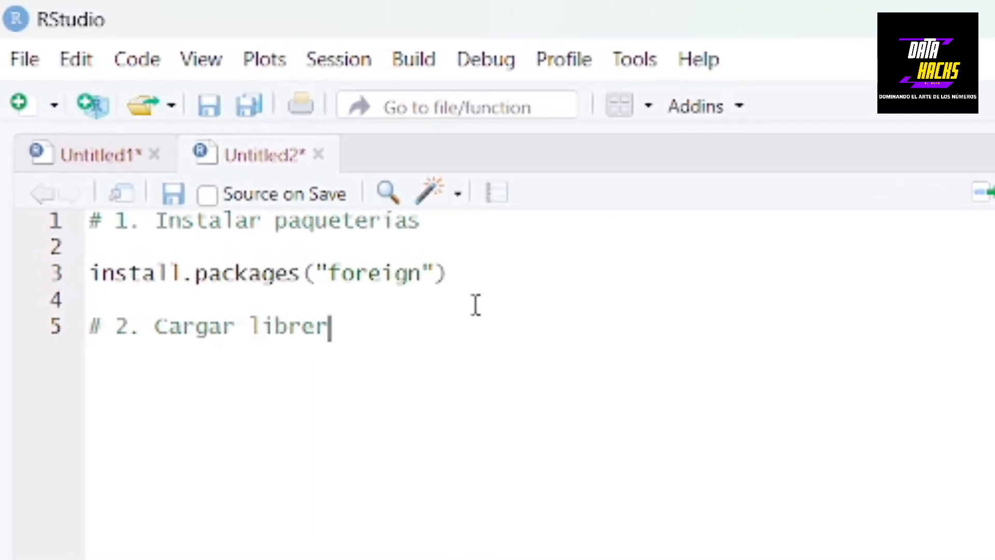
{"action": "type", "text": "ías"}
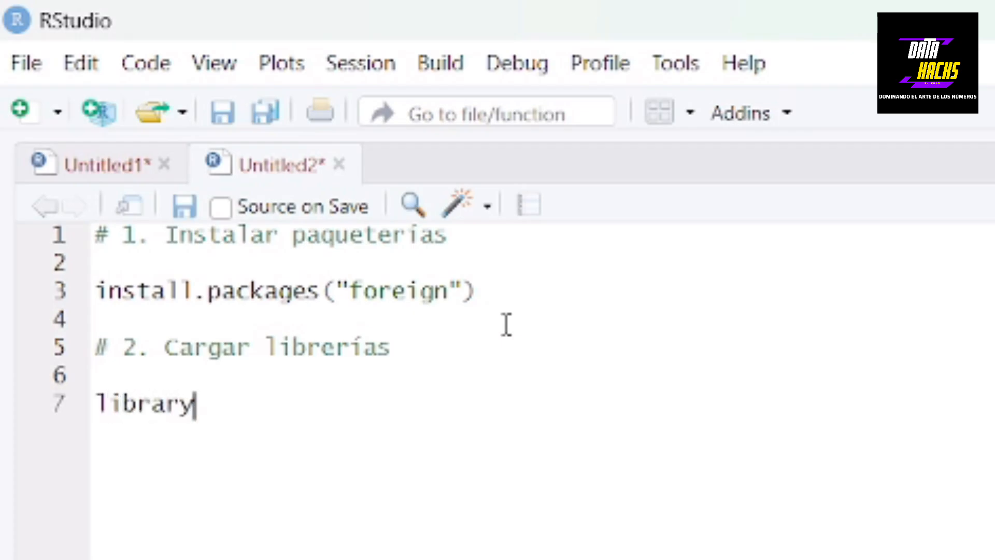
Write library(foreign) using the autocomplete suggestion and run it to load the package
{"action": "type", "text": "("}
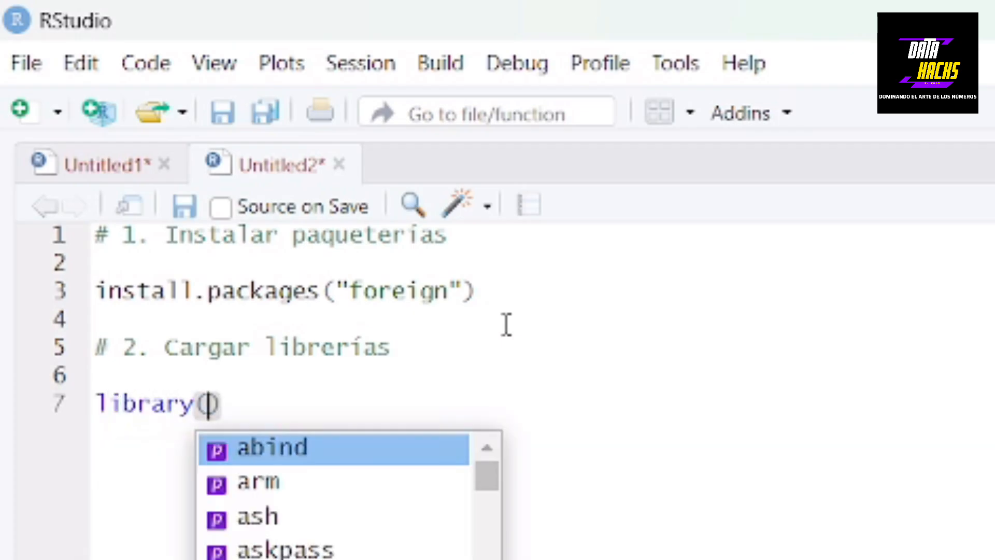
{"action": "type", "text": "fore"}
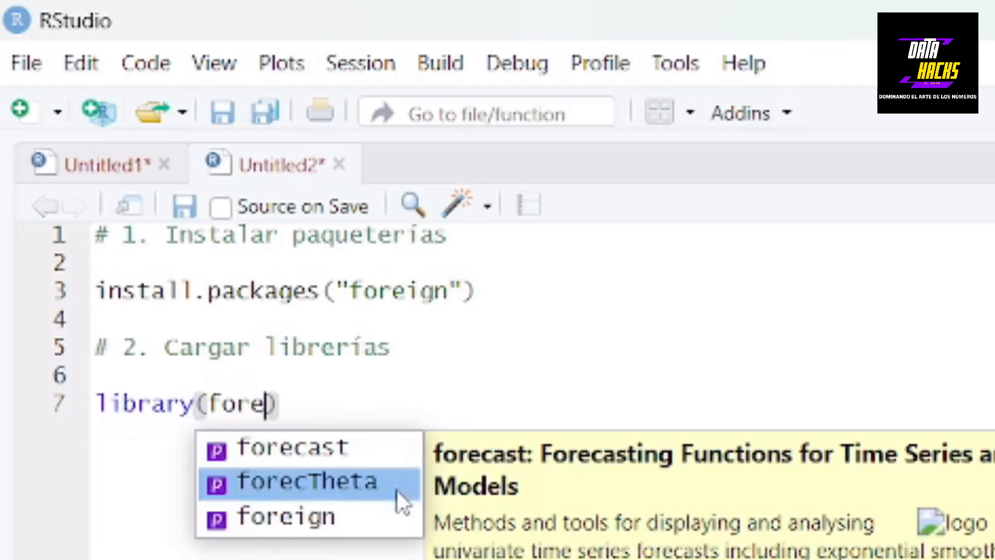
{"action": "left_click", "coordinate": [385, 516]}
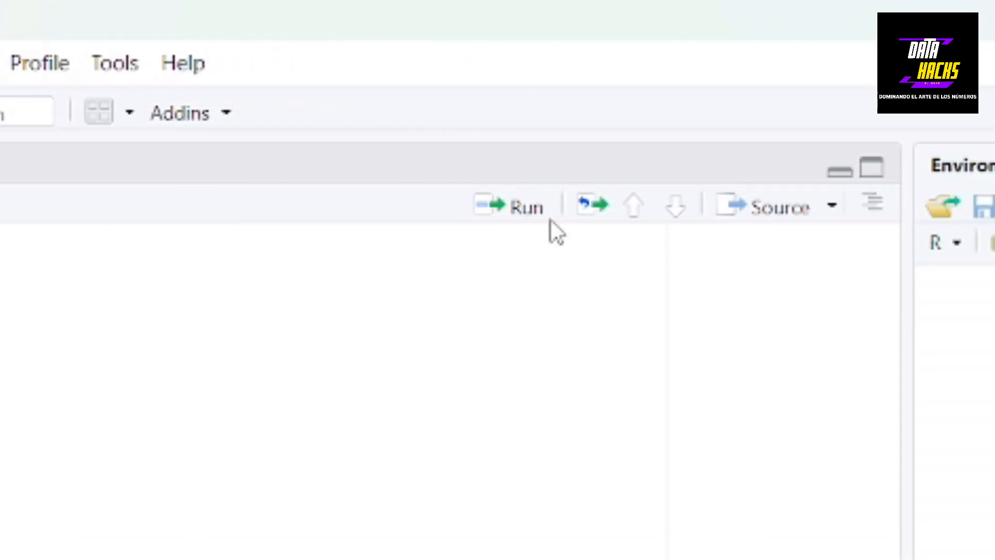
{"action": "left_click", "coordinate": [407, 207]}
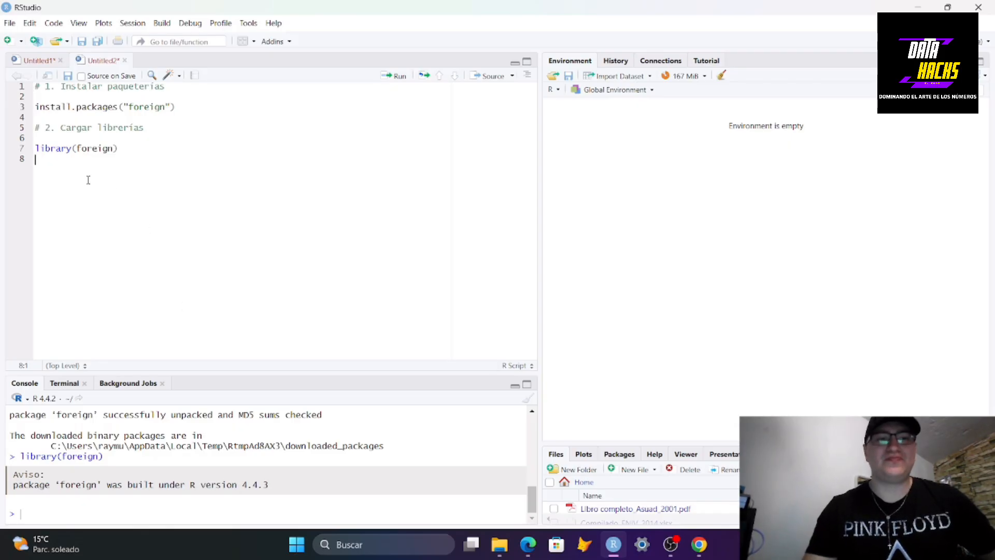
Add the comment "# 3. Importar Base de Datos" and start a new line
{"action": "key", "text": "Return"}
{"action": "type", "text": "# 3. "}
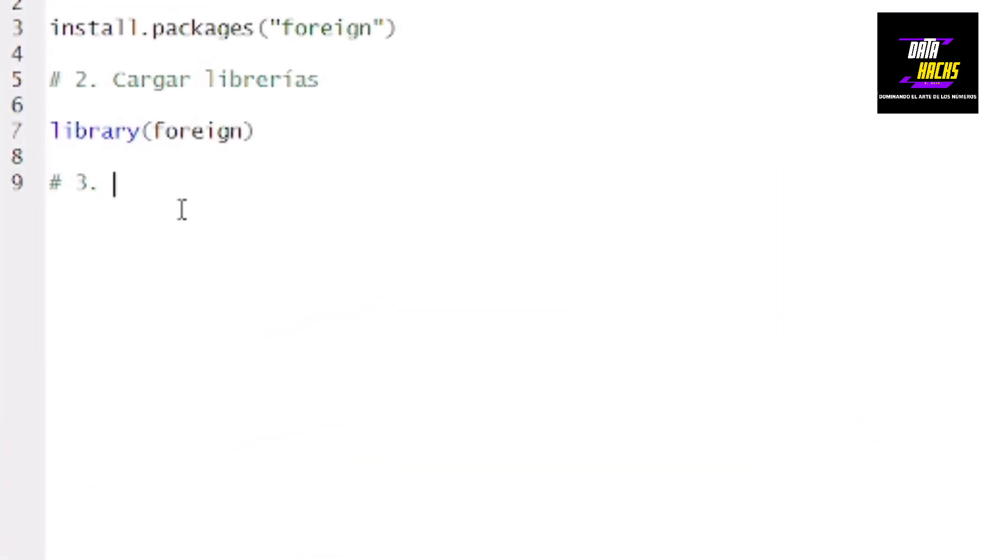
{"action": "type", "text": "F"}
{"action": "key", "text": "BackSpace"}
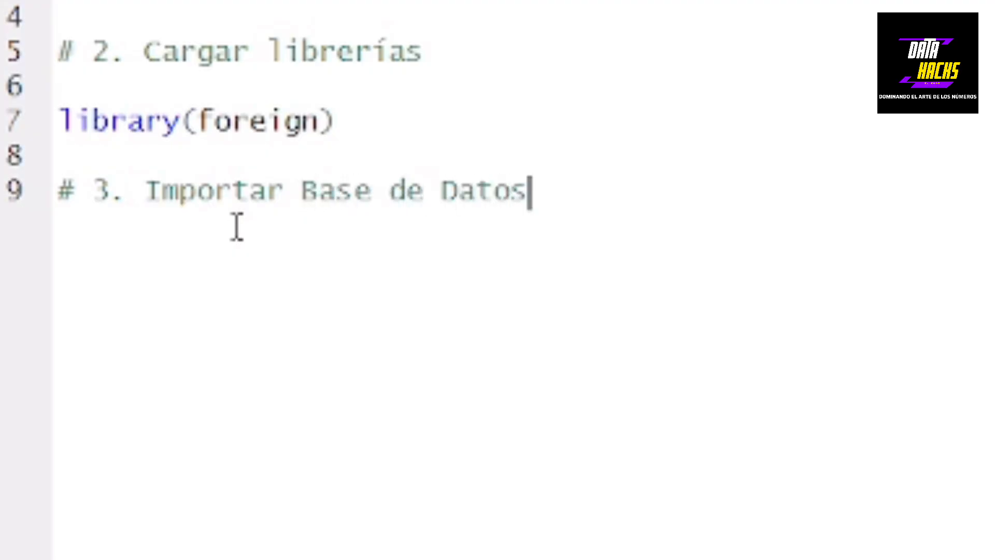
{"action": "key", "text": "Return"}
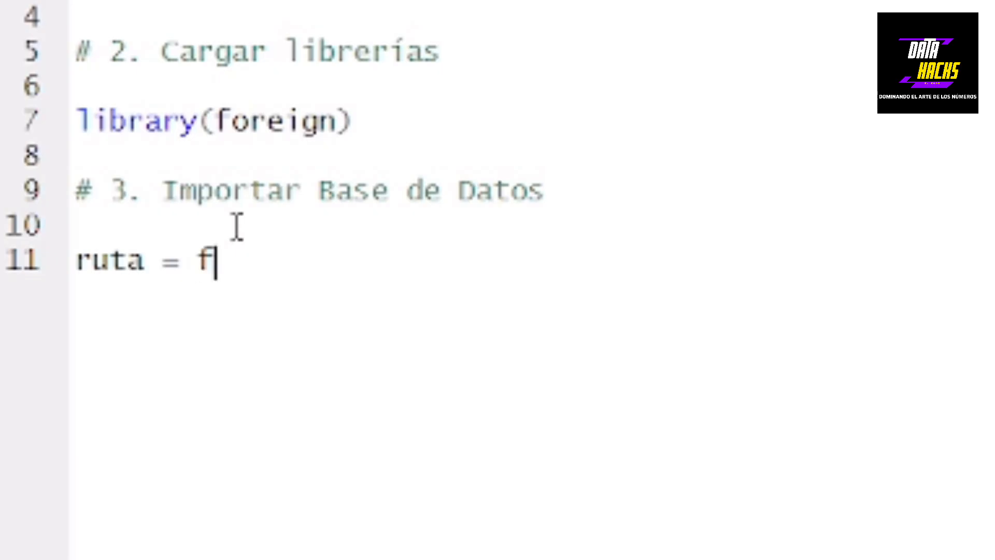
Write ruta = file.choose() and run it, selecting viviendas.dbf inside proyectosR > enigh24 > enigh2024_ns_viviendas_dbf
{"action": "type", "text": "choose("}
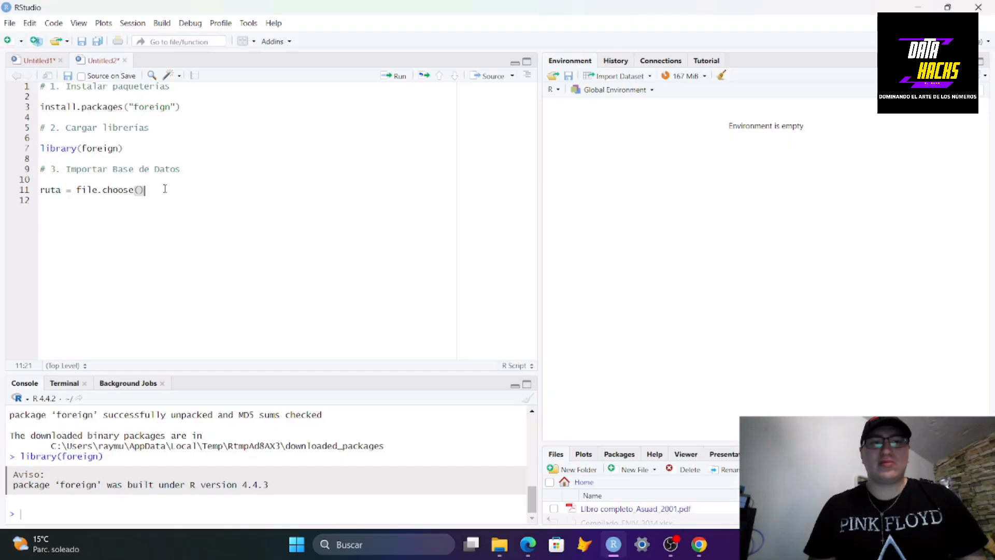
{"action": "left_click", "coordinate": [399, 77]}
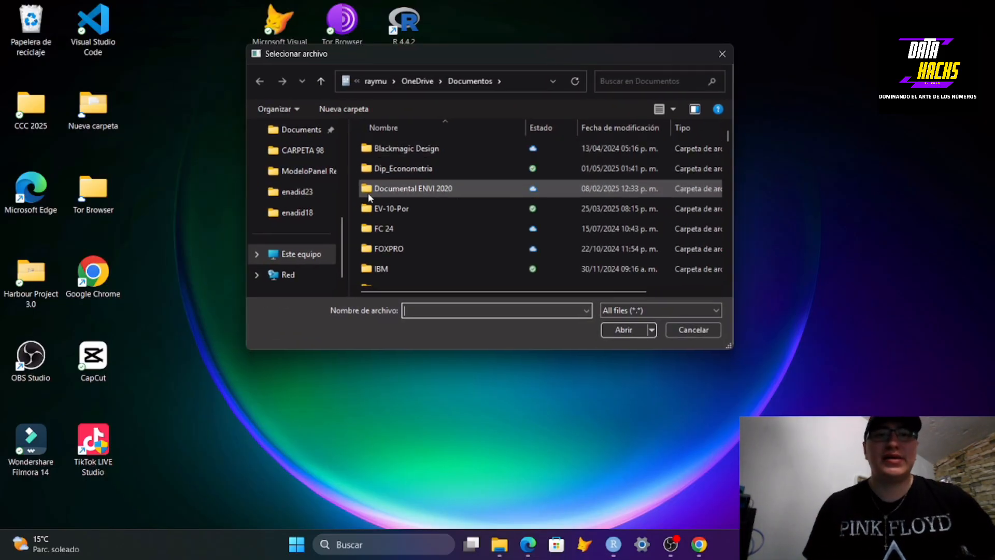
{"action": "scroll", "coordinate": [394, 195], "scroll_direction": "down", "scroll_amount": 2}
{"action": "scroll", "coordinate": [431, 217], "scroll_direction": "down", "scroll_amount": 1}
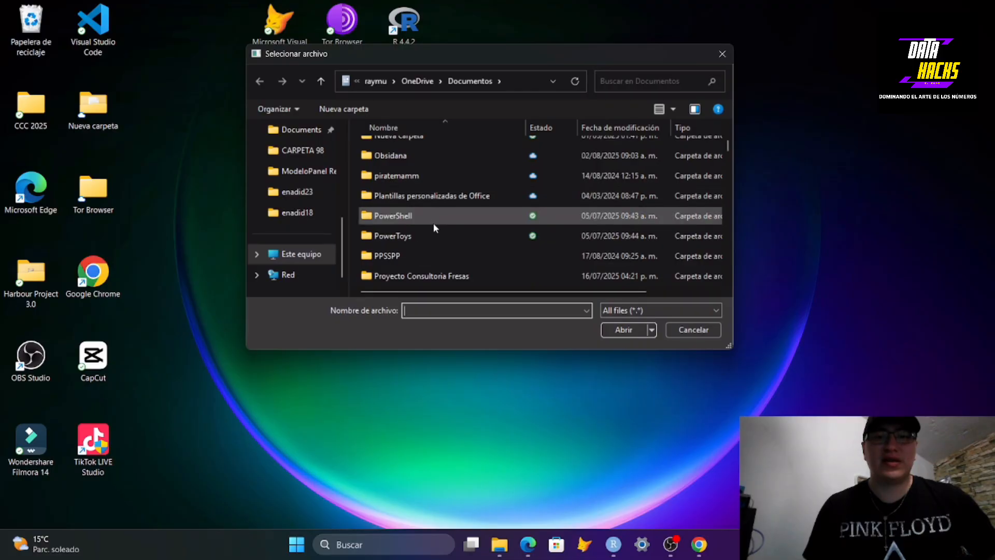
{"action": "scroll", "coordinate": [432, 236], "scroll_direction": "down", "scroll_amount": 1}
{"action": "double_click", "coordinate": [429, 235]}
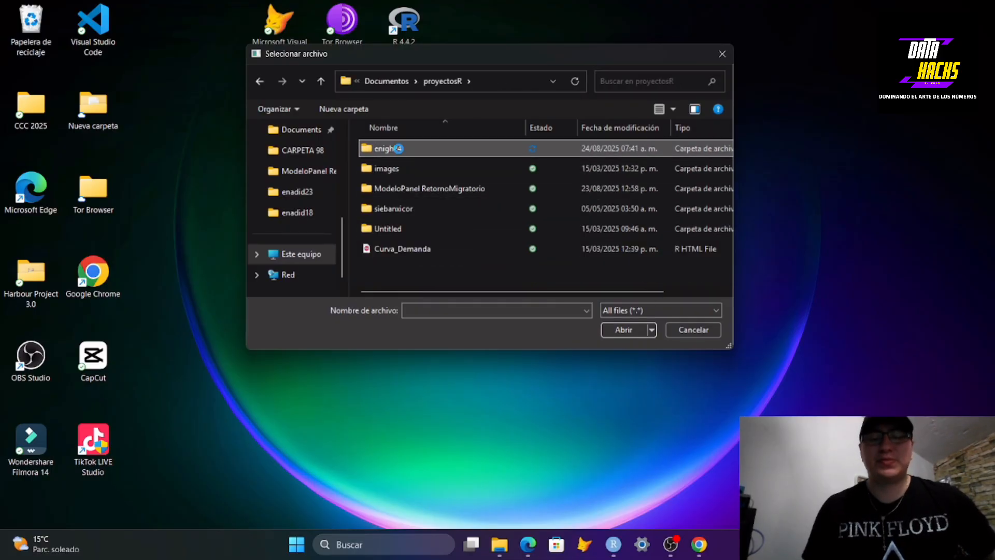
{"action": "double_click", "coordinate": [399, 149]}
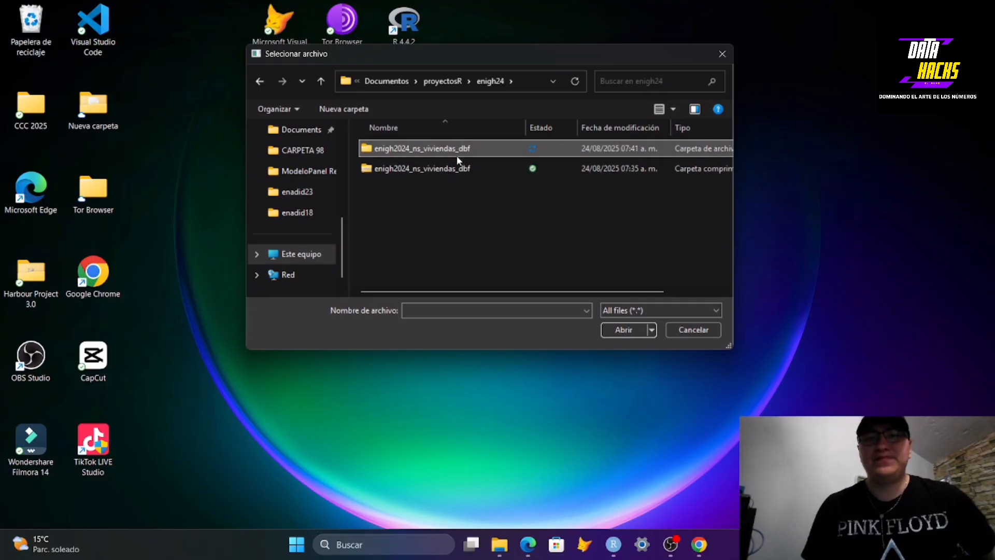
{"action": "double_click", "coordinate": [456, 155]}
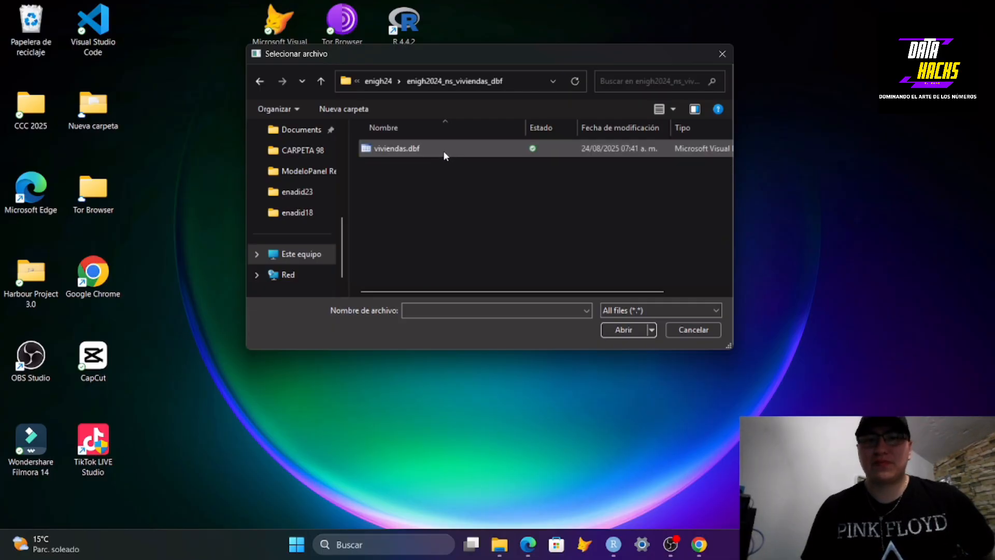
{"action": "left_click", "coordinate": [443, 150]}
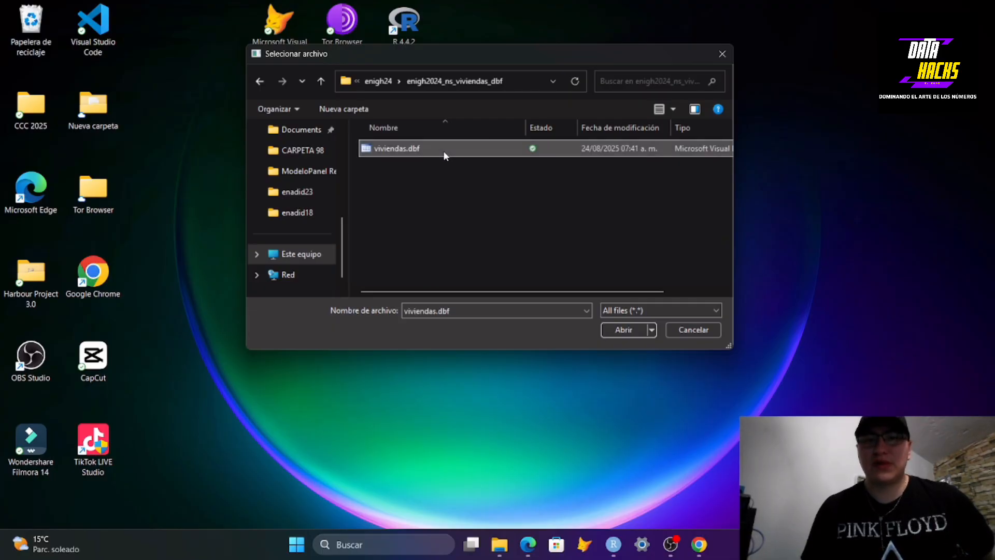
{"action": "left_click", "coordinate": [622, 325]}
{"action": "left_click", "coordinate": [617, 544]}
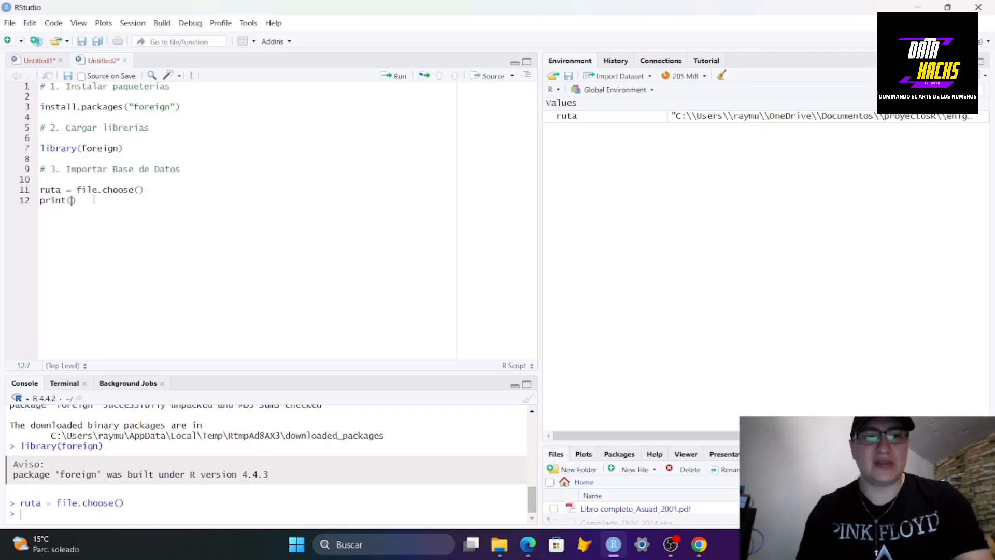
Add print(ruta) below it and run the line to show the chosen file path
{"action": "type", "text": "(ruta)"}
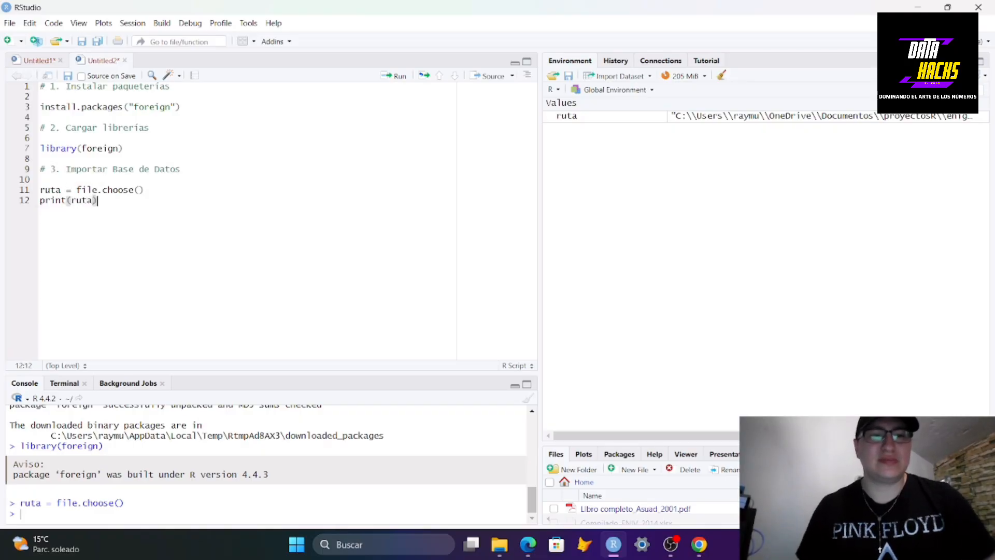
{"action": "left_click", "coordinate": [400, 76]}
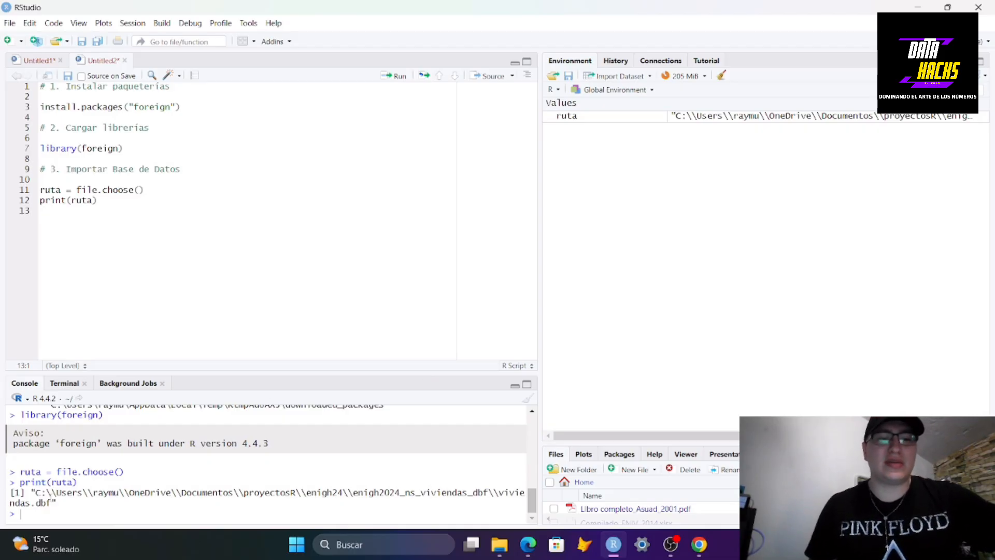
Copy the printed file path and assign it as a string to a new variable ruta2
{"action": "left_click_drag", "start_coordinate": [53, 501], "coordinate": [36, 493]}
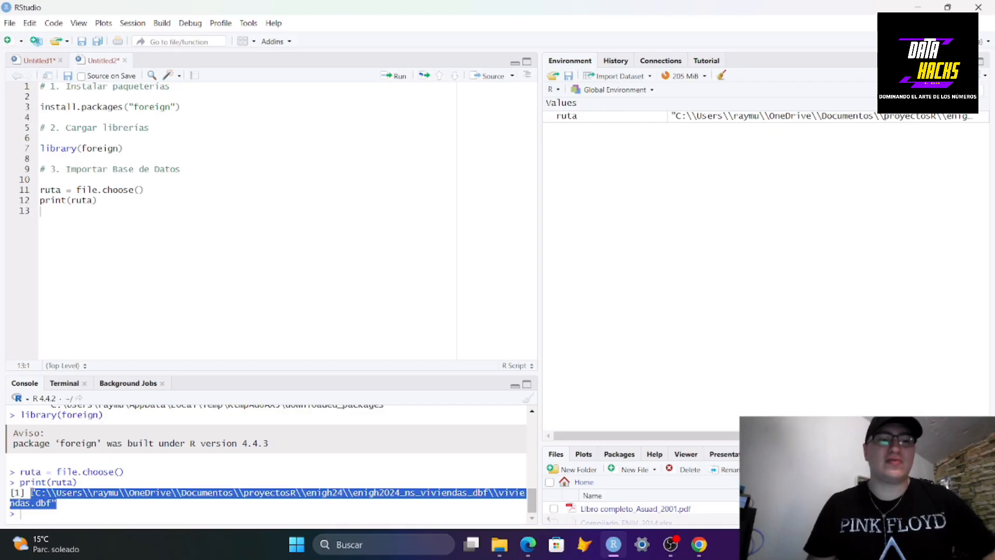
{"action": "left_click", "coordinate": [55, 216]}
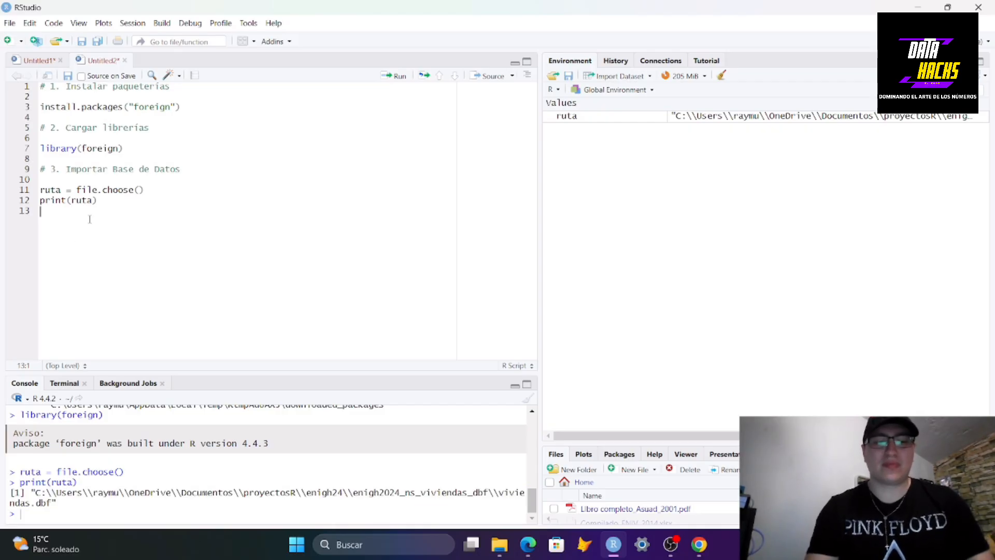
{"action": "type", "text": "ruta2 ="}
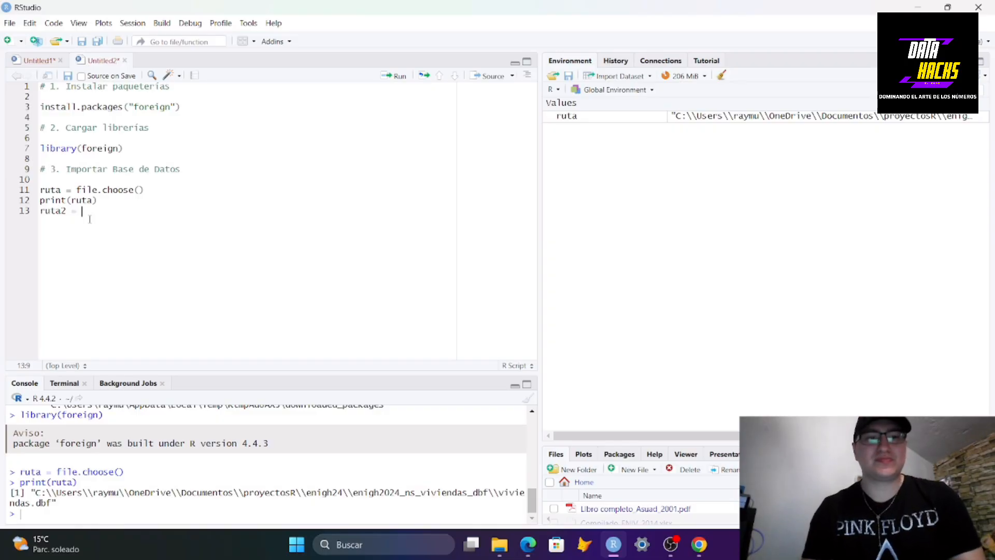
{"action": "type", "text": "\"C:\\\\Users\\\\raymu\\\\OneDrive\\\\Documentos\\\\proyectosR\\\\enigh24\\\\enigh2024_ns_viviendas_dbf\\\\viviendas.dbf\""}
{"action": "scroll", "coordinate": [77, 238], "scroll_direction": "left", "scroll_amount": 5}
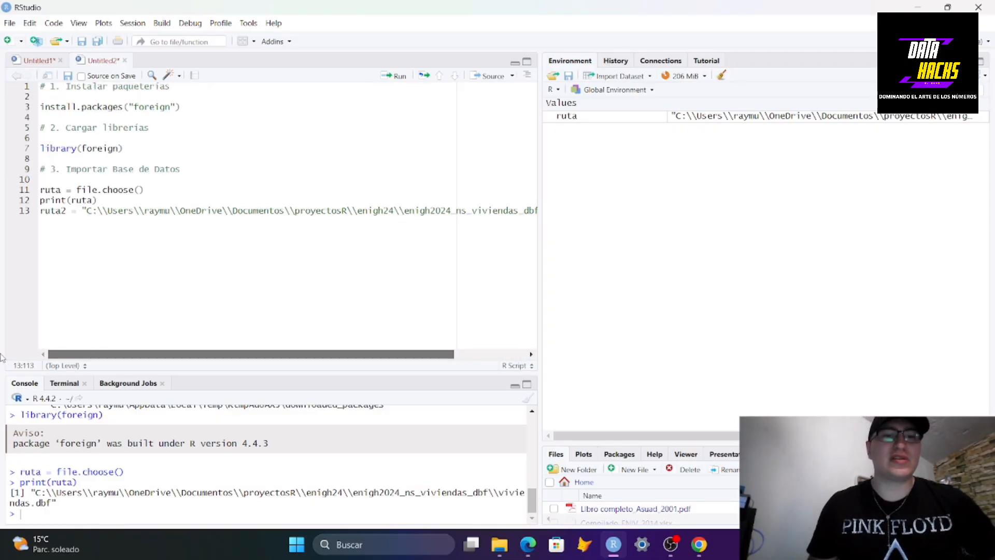
{"action": "left_click", "coordinate": [79, 211]}
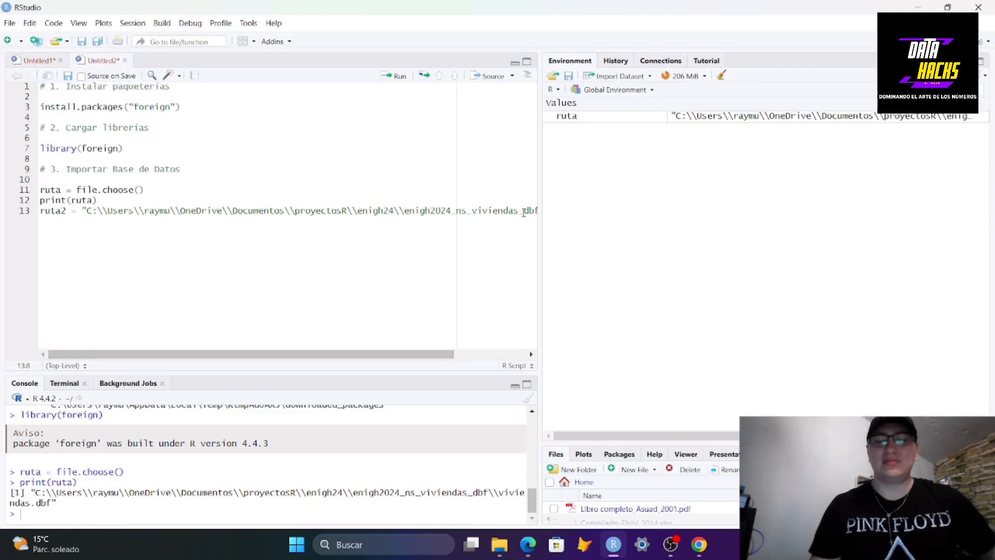
{"action": "key", "text": "Right"}
{"action": "key", "text": "Right"}
{"action": "key", "text": "Right"}
{"action": "key", "text": "Right"}
{"action": "key", "text": "Right"}
{"action": "key", "text": "Right"}
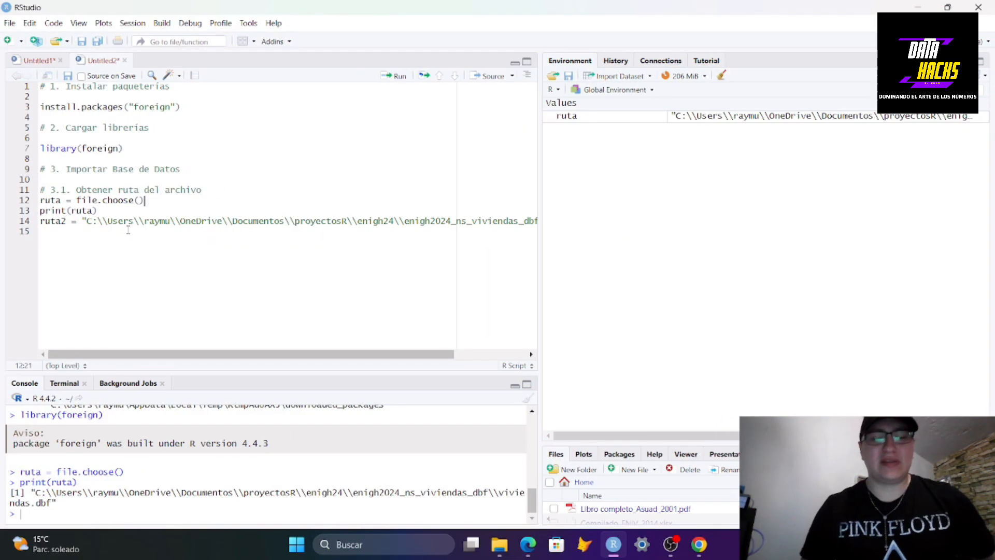
Add the comments "# 3.1. Obtener ruta del archivo" and "# 3.2. Leer archivo DBF" to the script
{"action": "left_click", "coordinate": [128, 230]}
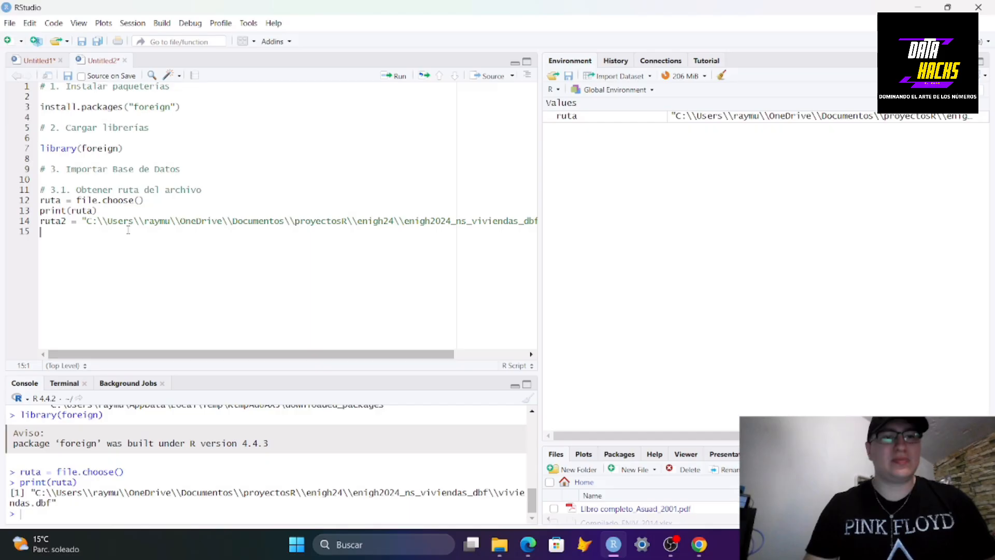
{"action": "key", "text": "Return"}
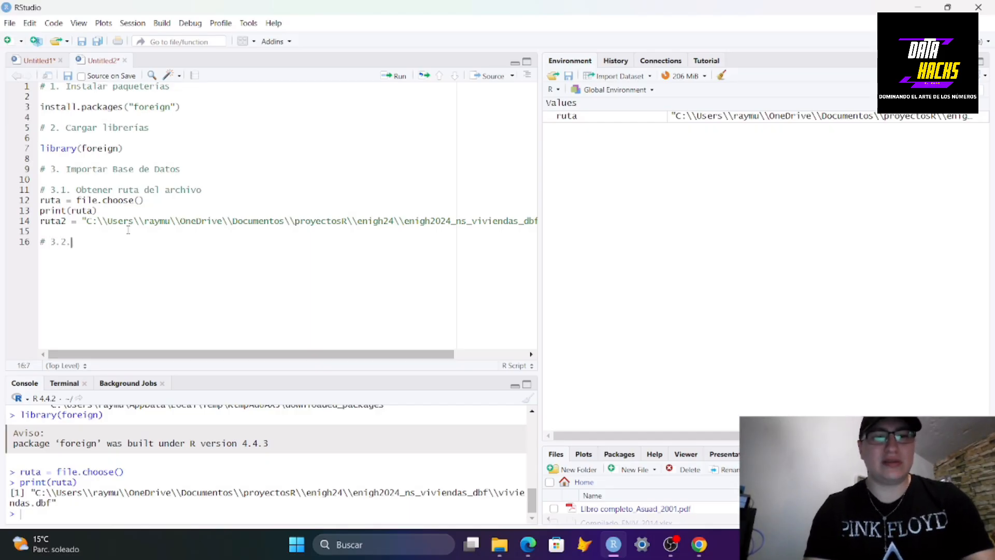
{"action": "type", "text": "# 3.2. Le"}
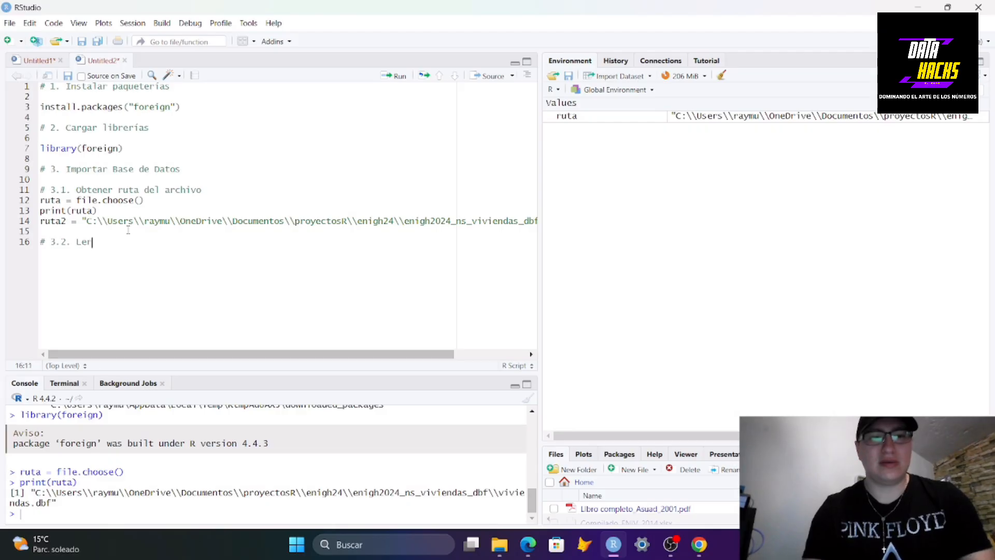
{"action": "type", "text": "er archivo"}
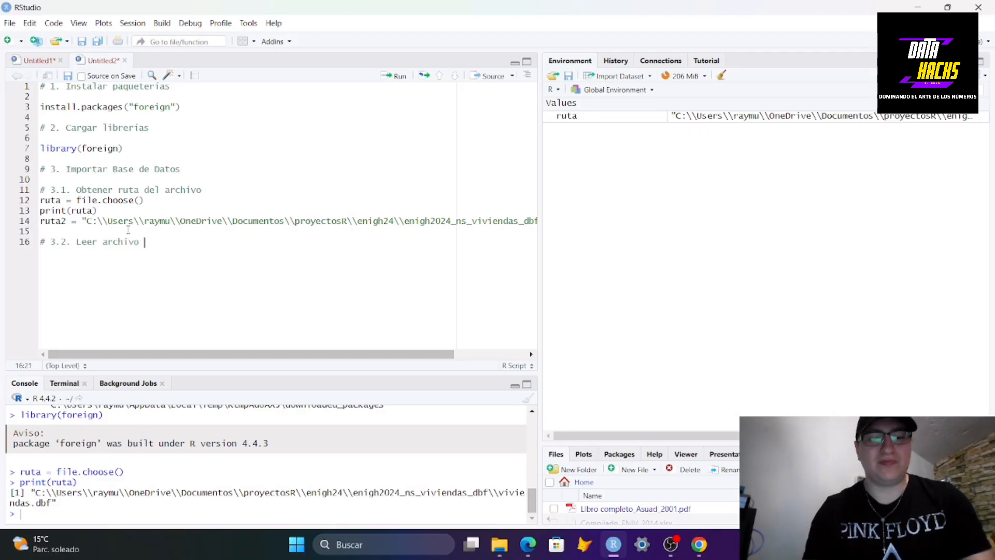
{"action": "key", "text": "Return"}
{"action": "key", "text": "Return"}
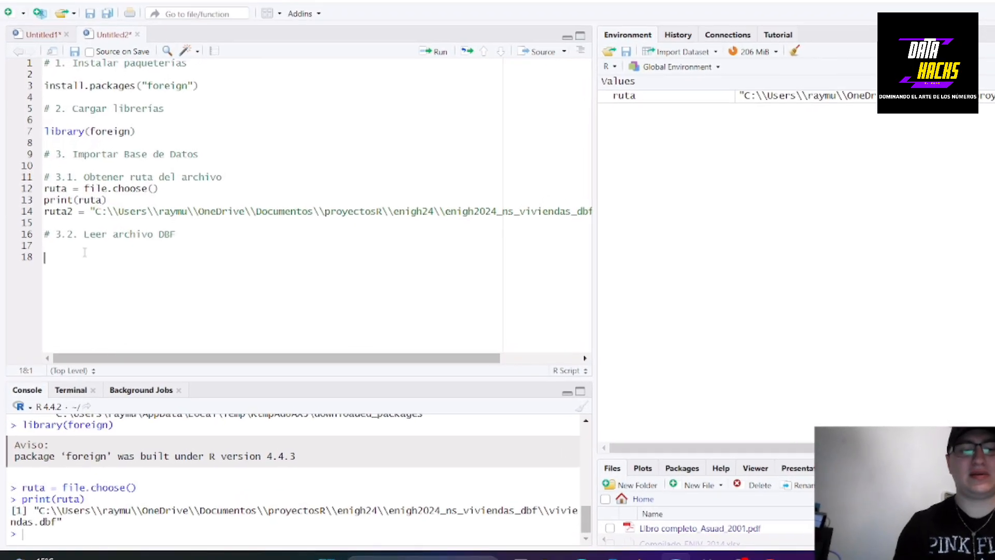
Write dbVIVIENDA = read.dbf(ruta, using the read.dbf autocomplete suggestion from foreign
{"action": "type", "text": "db"}
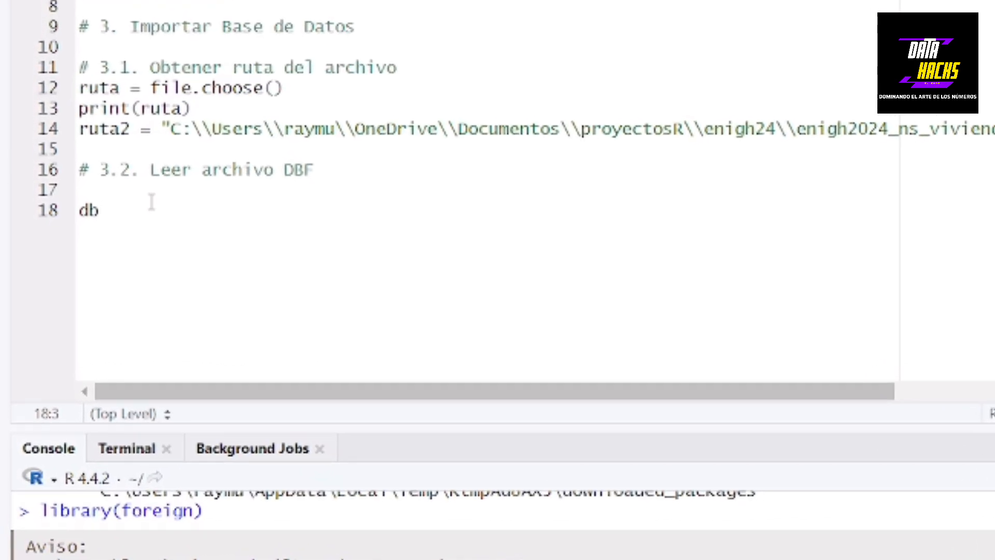
{"action": "type", "text": "VTVIENDA = "}
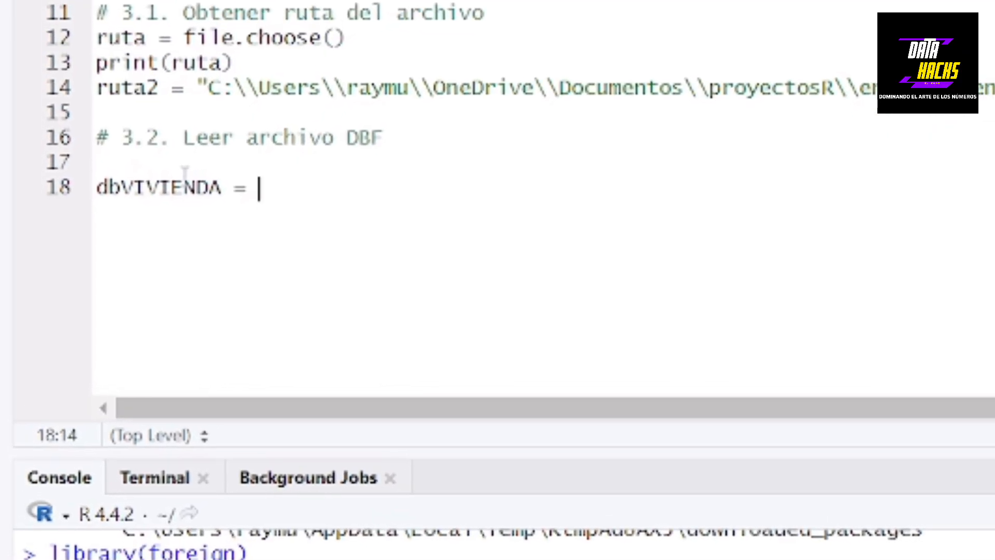
{"action": "type", "text": "read"}
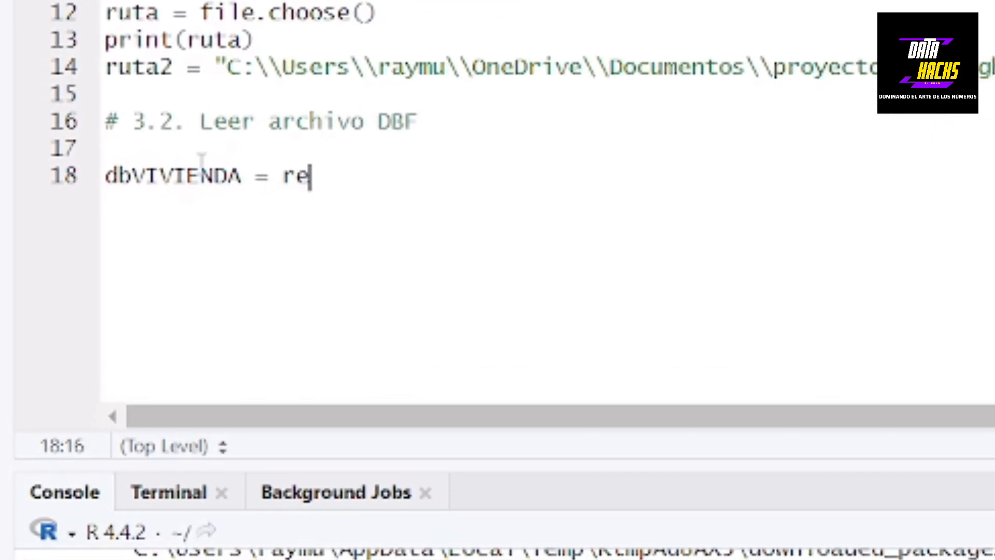
{"action": "type", "text": ".d"}
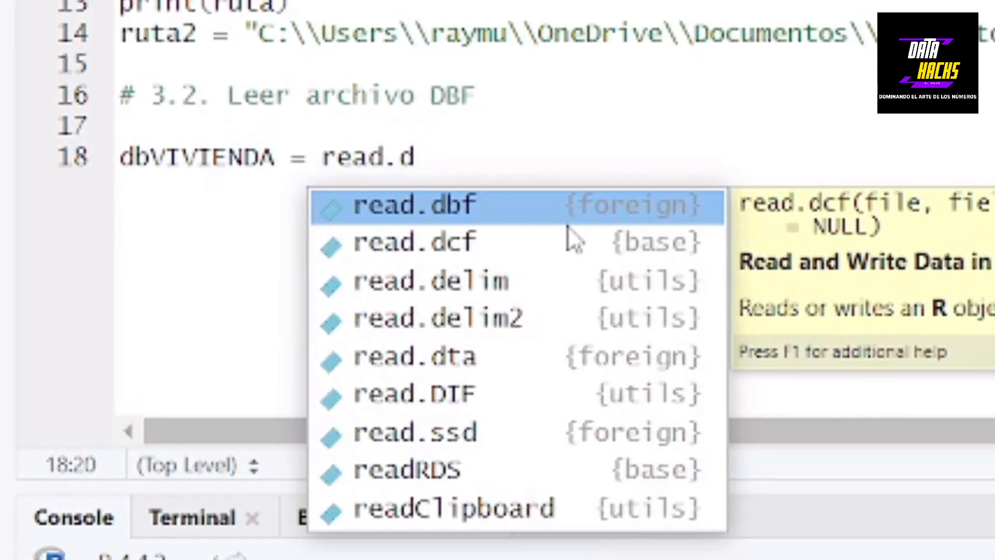
{"action": "left_click", "coordinate": [693, 210]}
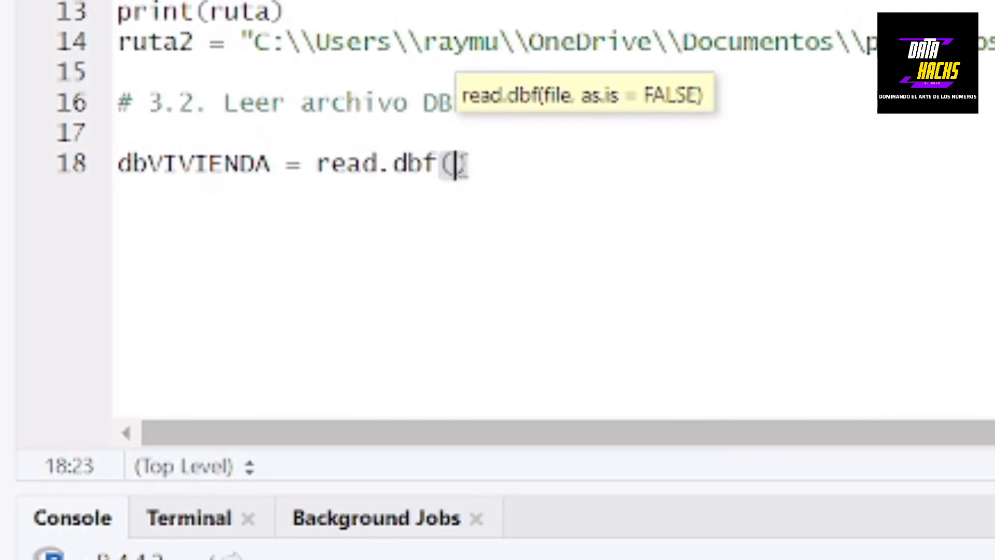
{"action": "type", "text": "ruta,"}
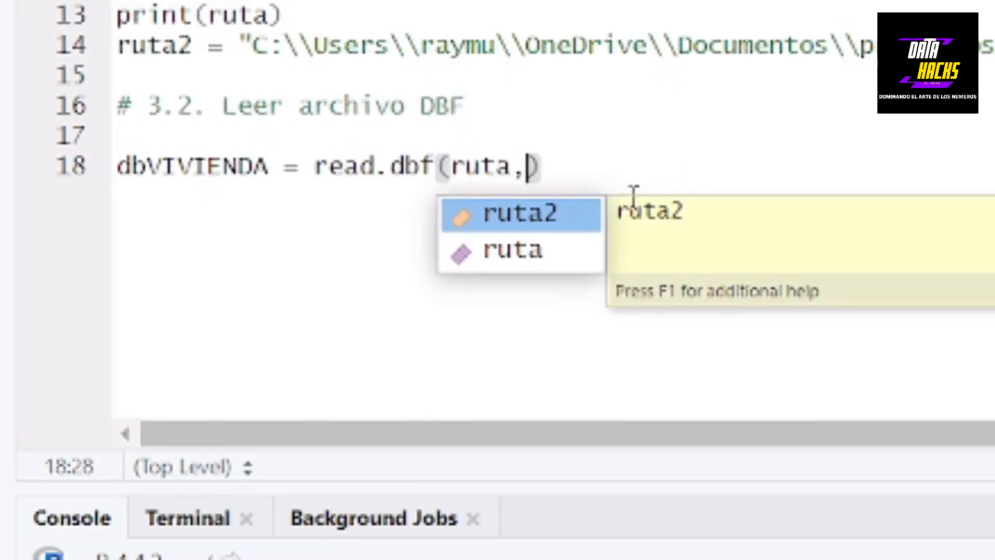
{"action": "left_click", "coordinate": [526, 167]}
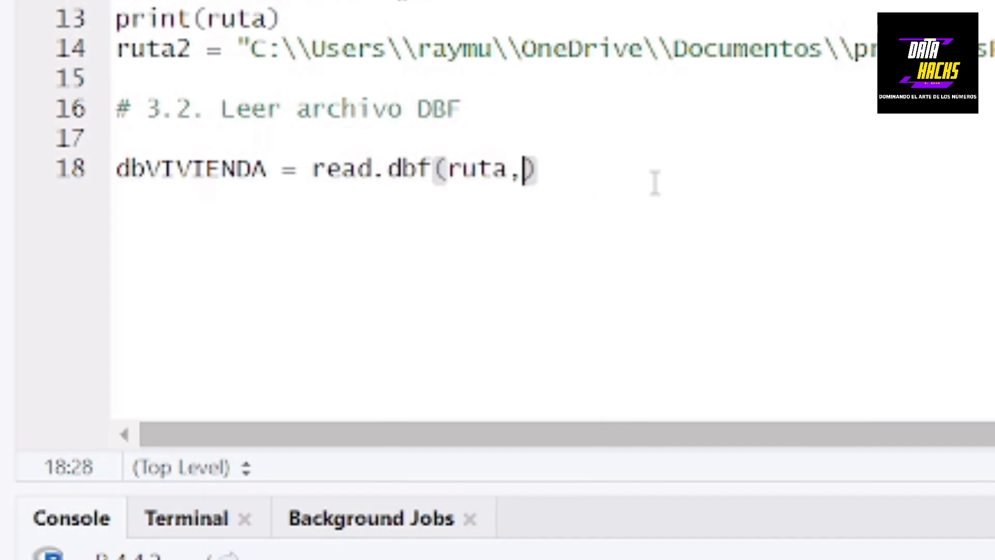
Complete the call with as.is = TRUE and run the line to import the DBF data
{"action": "type", "text": "as."}
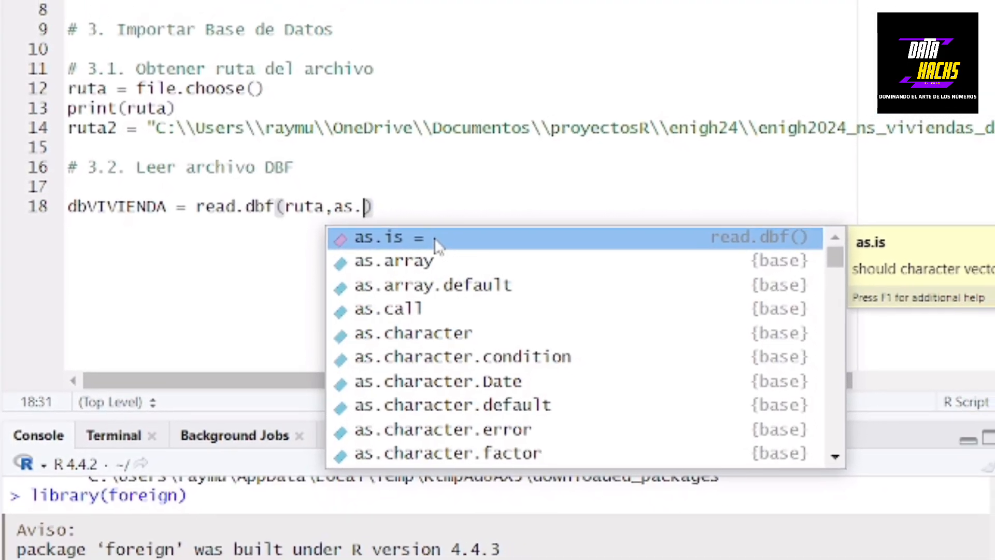
{"action": "left_click", "coordinate": [443, 236]}
{"action": "type", "text": "TRUE)"}
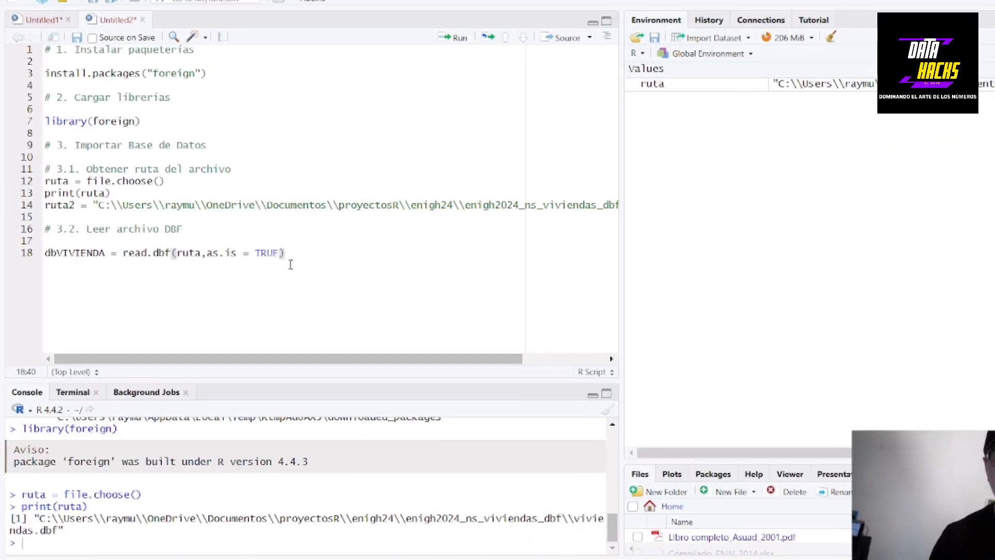
{"action": "key", "text": "Return"}
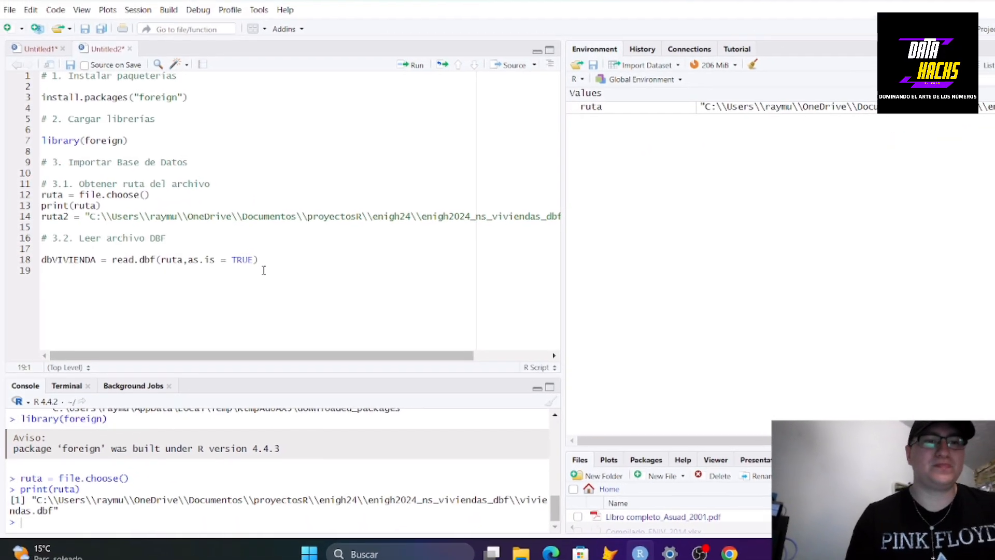
{"action": "key", "text": "Return"}
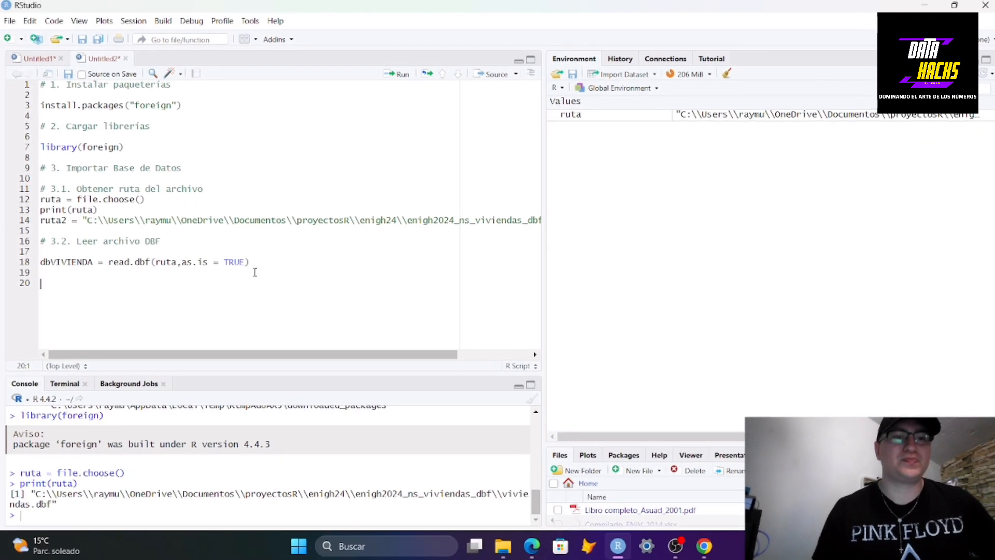
{"action": "left_click", "coordinate": [268, 261]}
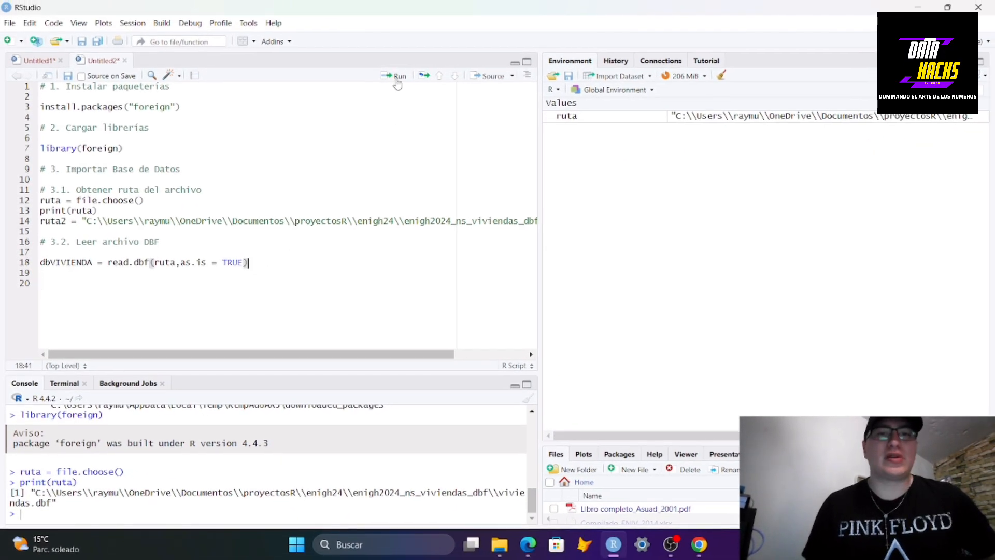
{"action": "key", "text": "ctrl+Return"}
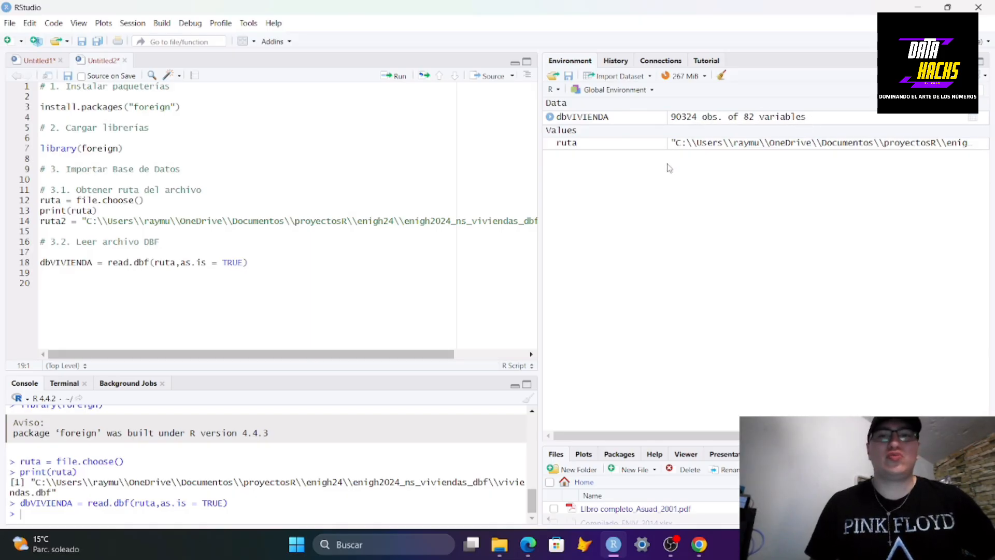
Open the dbVIVIENDA data frame in the viewer and scroll through its columns
{"action": "left_click", "coordinate": [706, 122]}
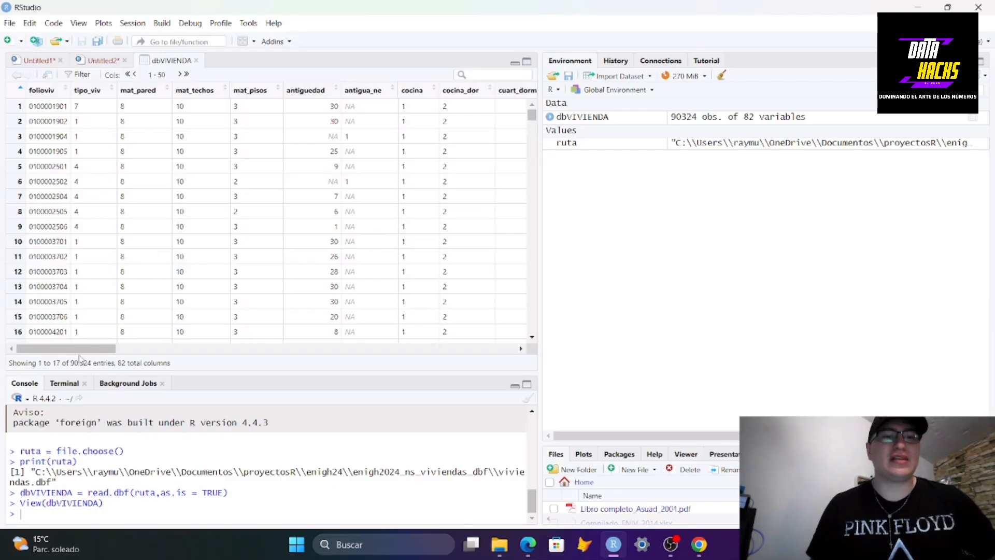
{"action": "left_click_drag", "start_coordinate": [80, 351], "coordinate": [42, 351]}
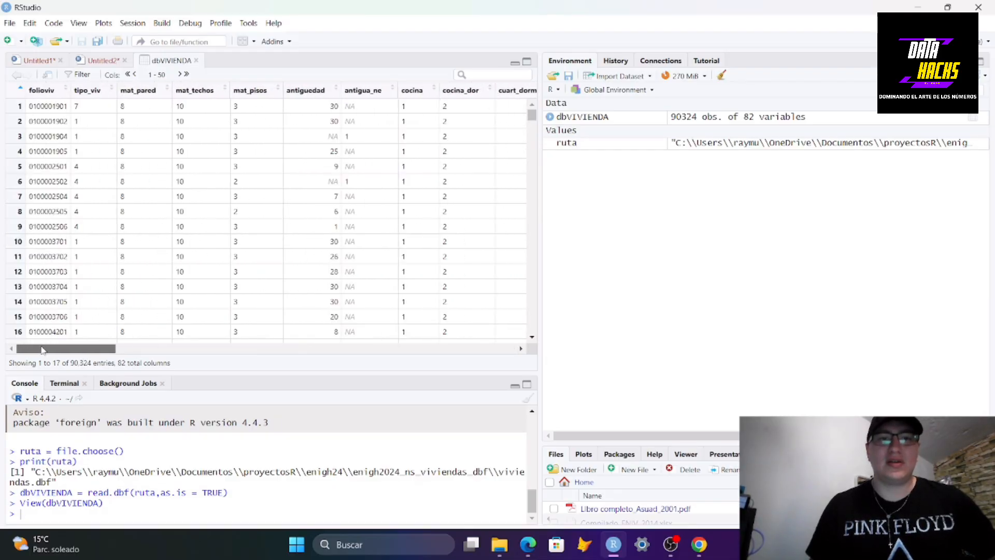
Close the data viewer and add the section comment "# 3.3. Visualizar información" below the import line
{"action": "left_click", "coordinate": [196, 61]}
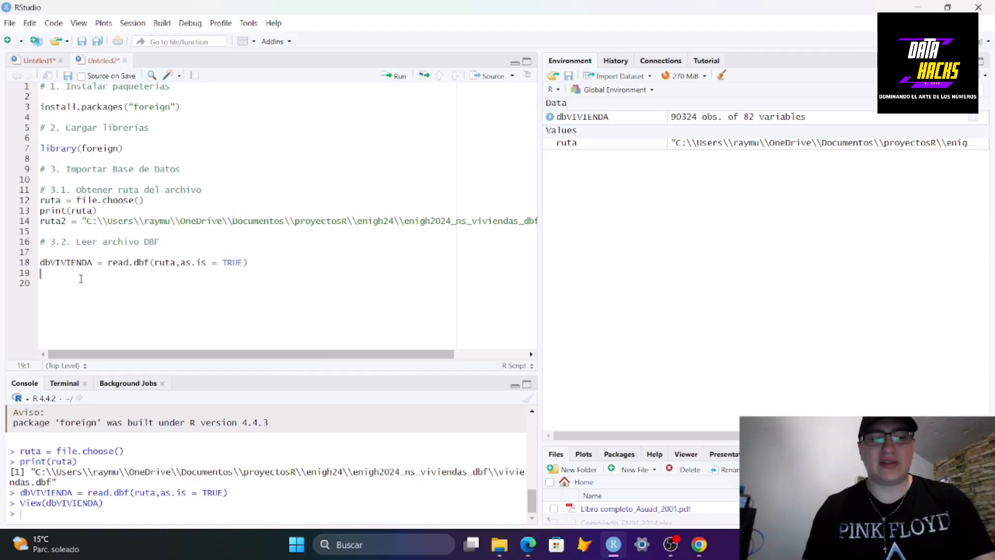
{"action": "type", "text": "vi"}
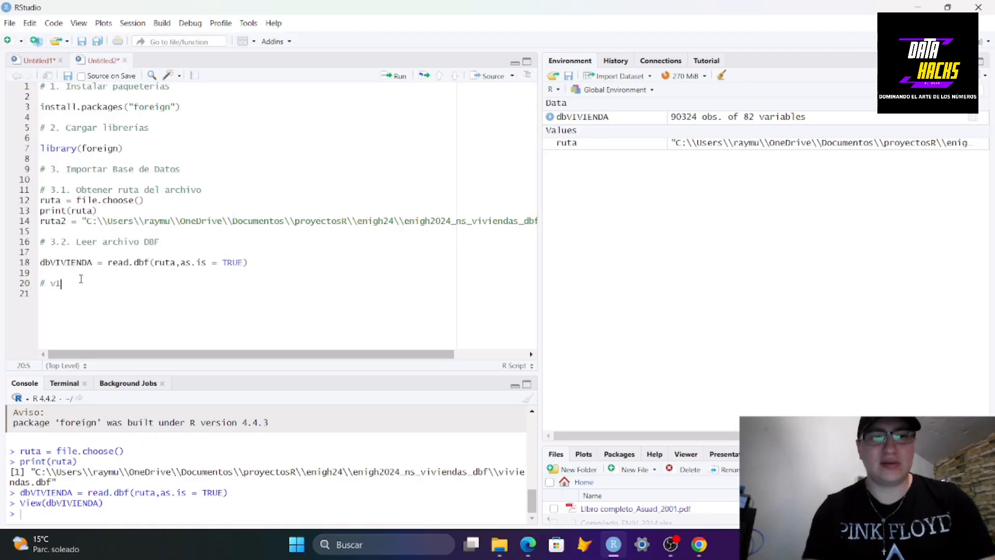
{"action": "type", "text": "isuali"}
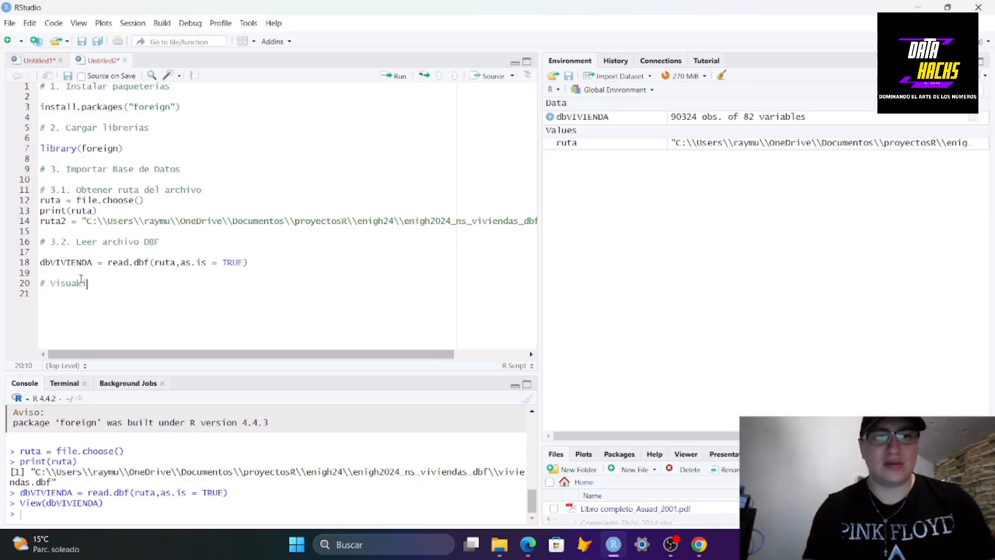
{"action": "type", "text": "lizar"}
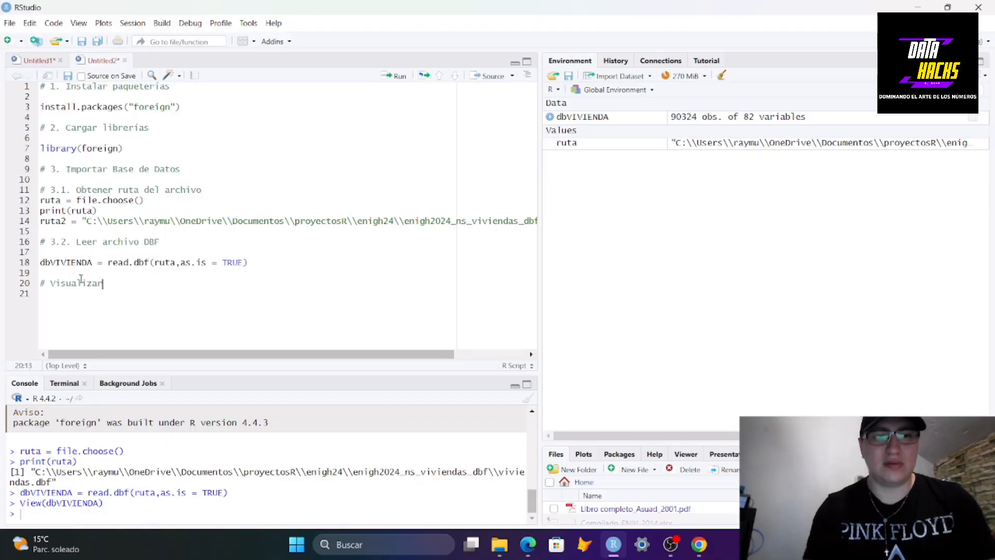
{"action": "key", "text": "BackSpace"}
{"action": "key", "text": "BackSpace"}
{"action": "key", "text": "BackSpace"}
{"action": "key", "text": "BackSpace"}
{"action": "key", "text": "BackSpace"}
{"action": "key", "text": "BackSpace"}
{"action": "key", "text": "BackSpace"}
{"action": "key", "text": "BackSpace"}
{"action": "key", "text": "BackSpace"}
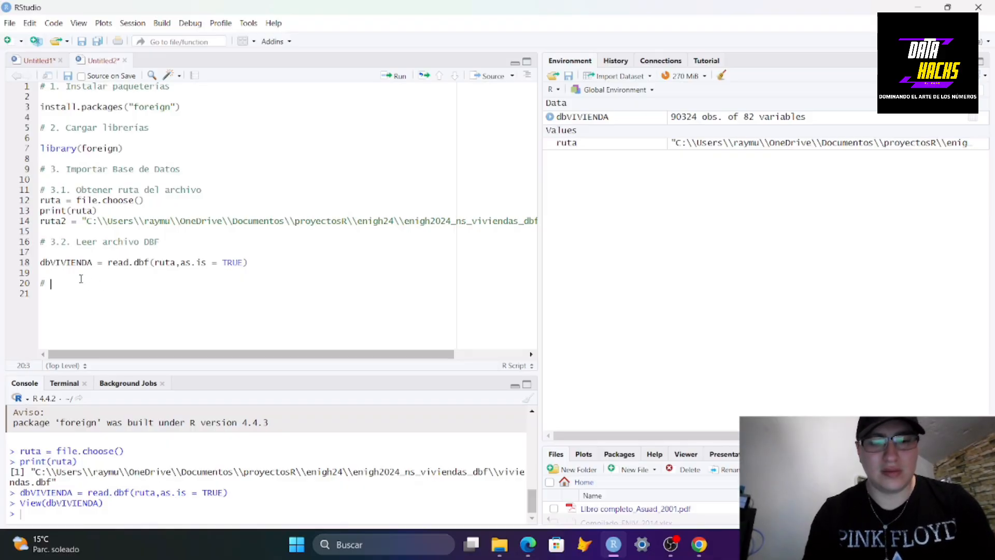
{"action": "type", "text": "Vi"}
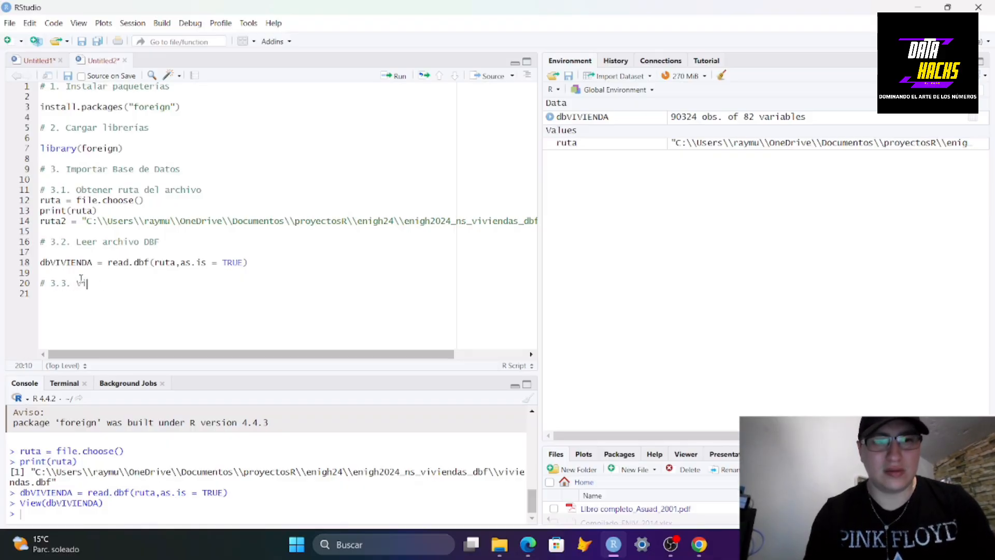
{"action": "type", "text": "sualizar información"}
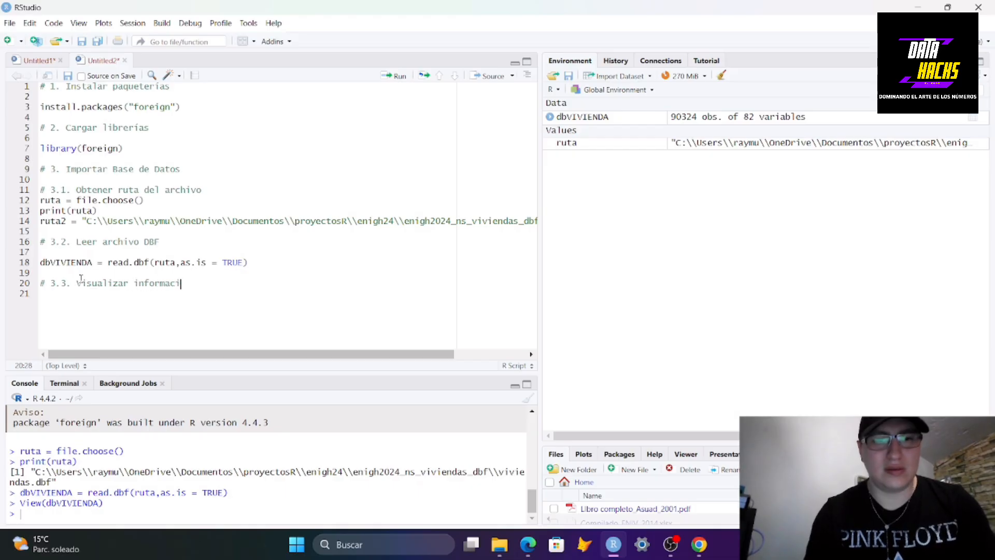
Write head(dbVIVIENDA) under the new comment, run it, and scroll through the printed rows in the console
{"action": "key", "text": "Return"}
{"action": "key", "text": "Return"}
{"action": "type", "text": "hed"}
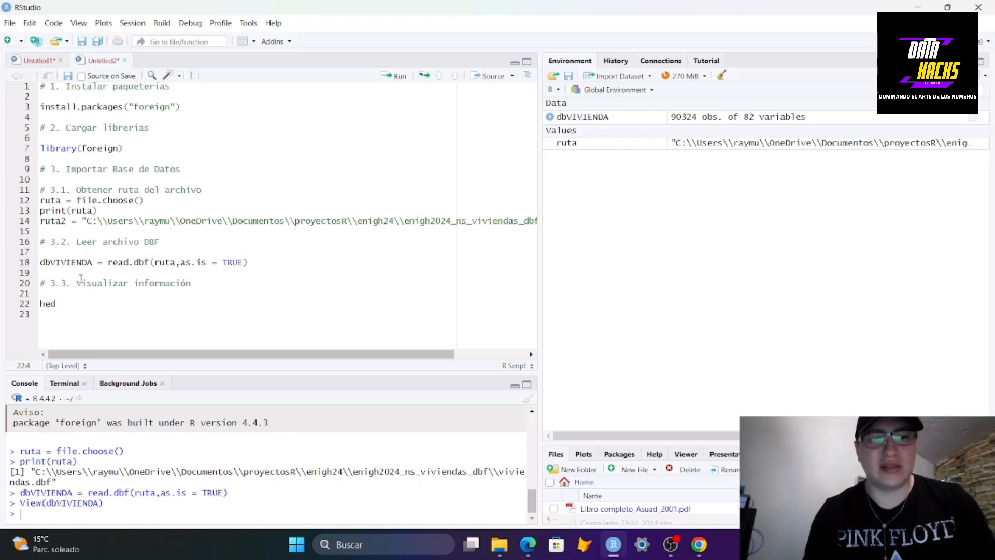
{"action": "key", "text": "BackSpace"}
{"action": "type", "text": "ad("}
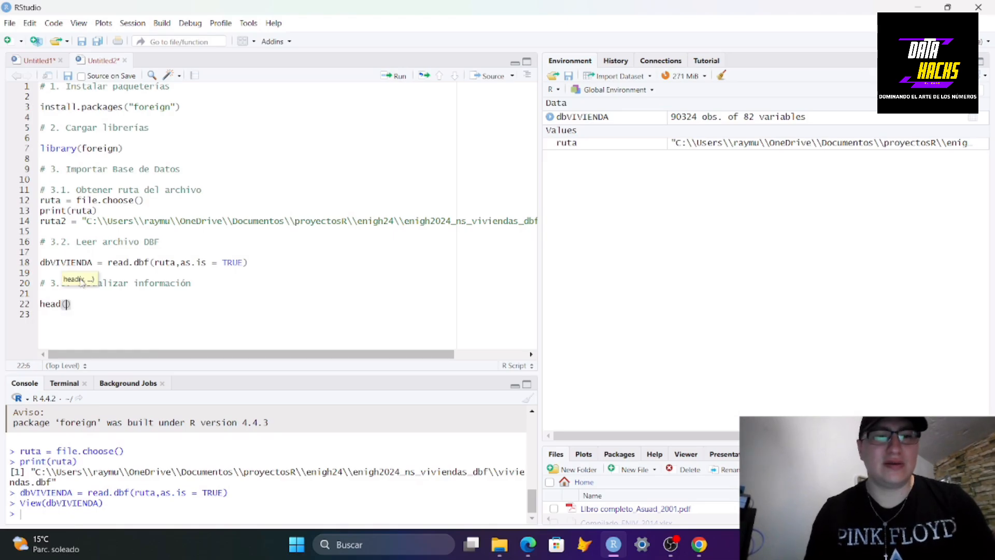
{"action": "type", "text": "dbV"}
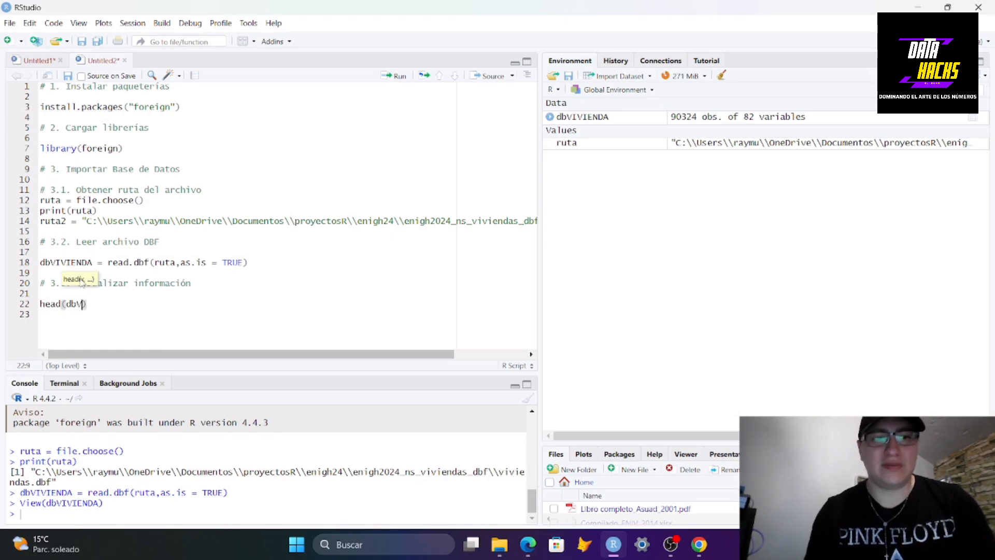
{"action": "key", "text": "Tab"}
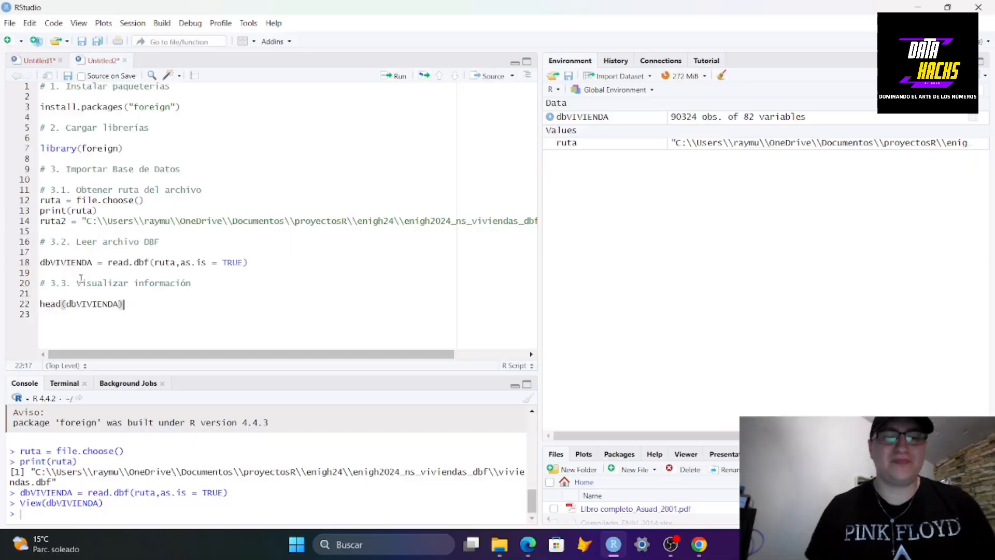
{"action": "key", "text": "ctrl+Return"}
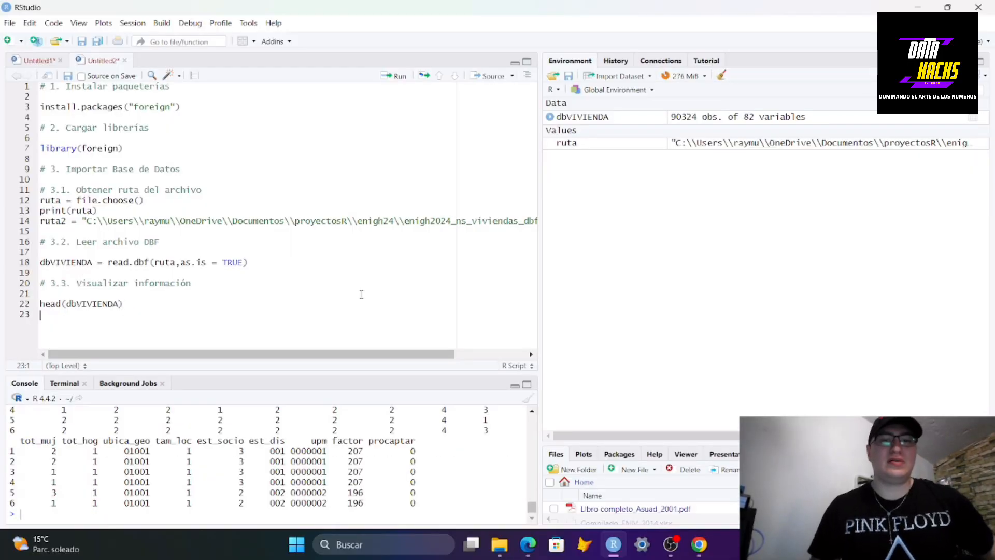
{"action": "left_click", "coordinate": [532, 412]}
{"action": "scroll", "coordinate": [531, 415], "scroll_direction": "up", "scroll_amount": 15}
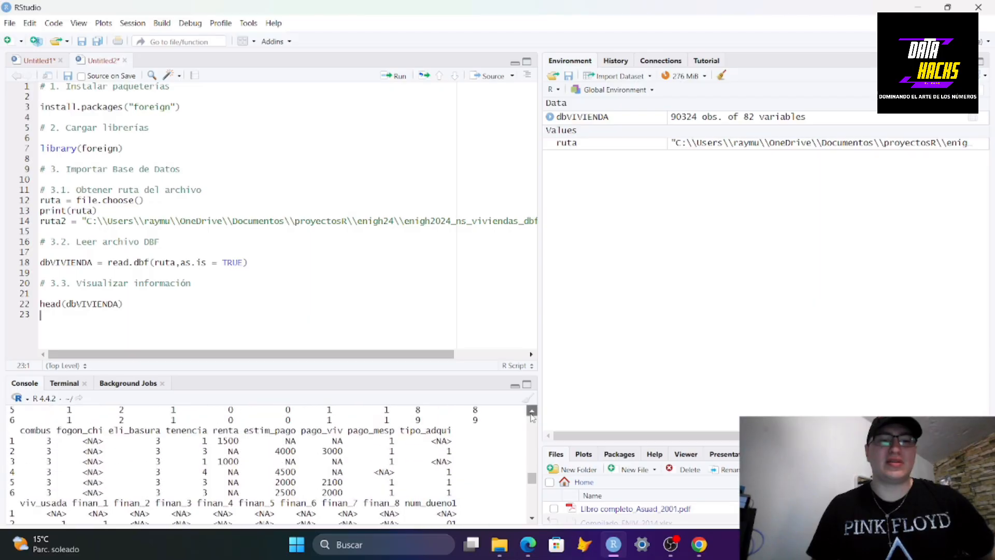
{"action": "scroll", "coordinate": [531, 513], "scroll_direction": "down", "scroll_amount": 15}
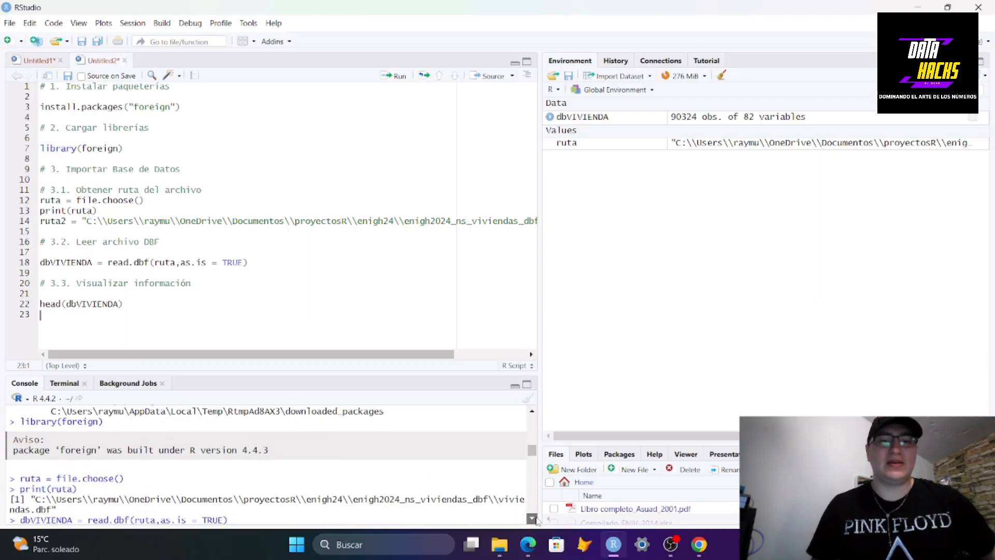
{"action": "scroll", "coordinate": [341, 458], "scroll_direction": "down", "scroll_amount": 6}
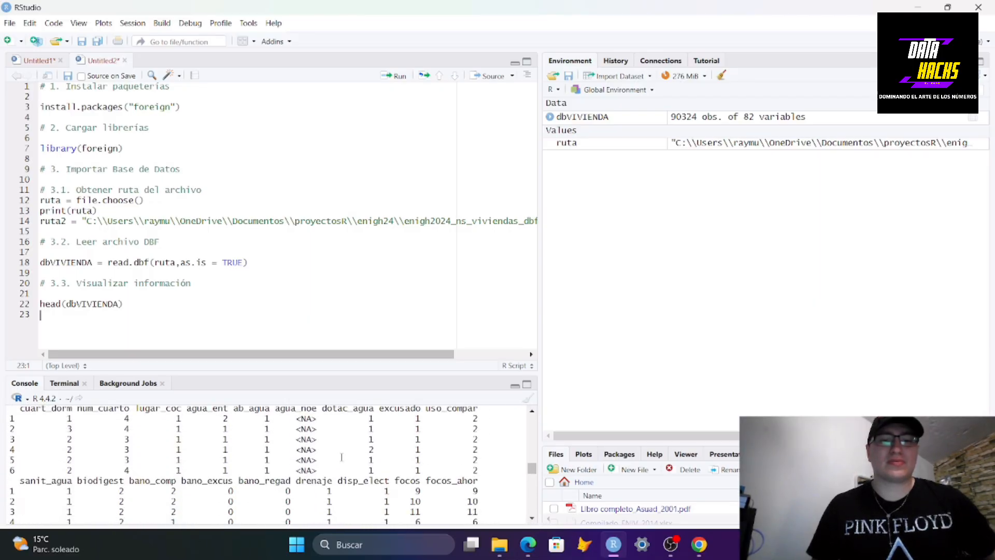
{"action": "scroll", "coordinate": [342, 458], "scroll_direction": "down", "scroll_amount": 6}
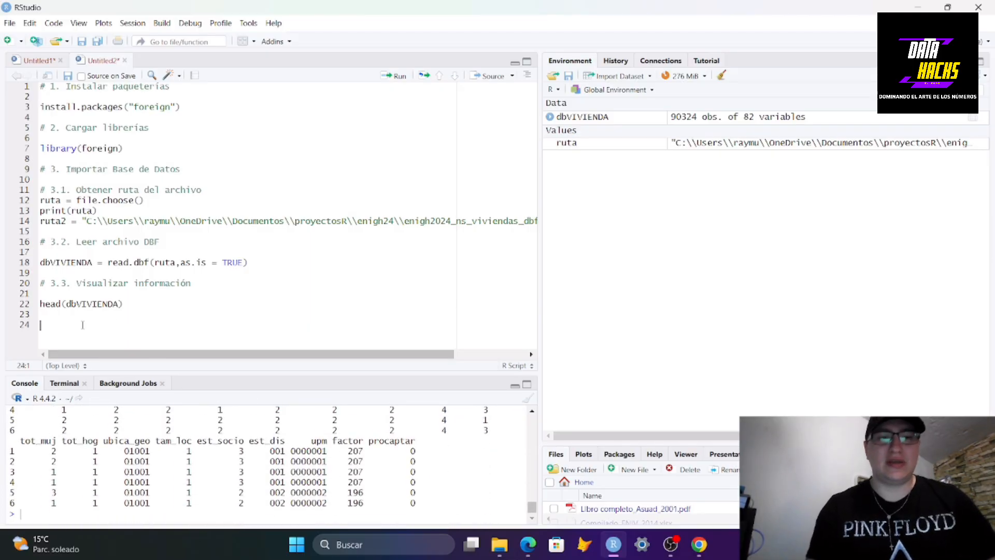
Write class(dbVIVIENDA), run it, and highlight the printed class in the console
{"action": "key", "text": "Return"}
{"action": "type", "text": "class"}
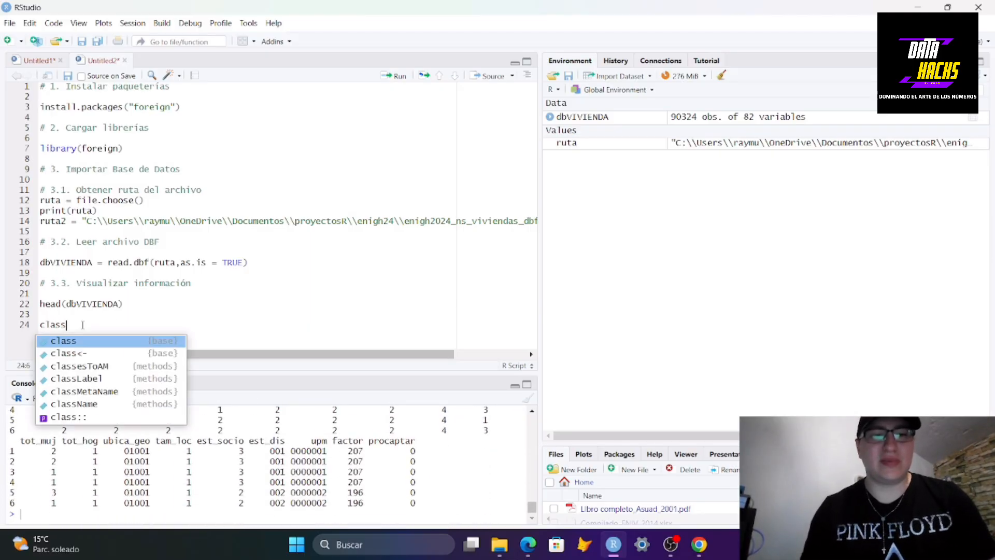
{"action": "key", "text": "Return"}
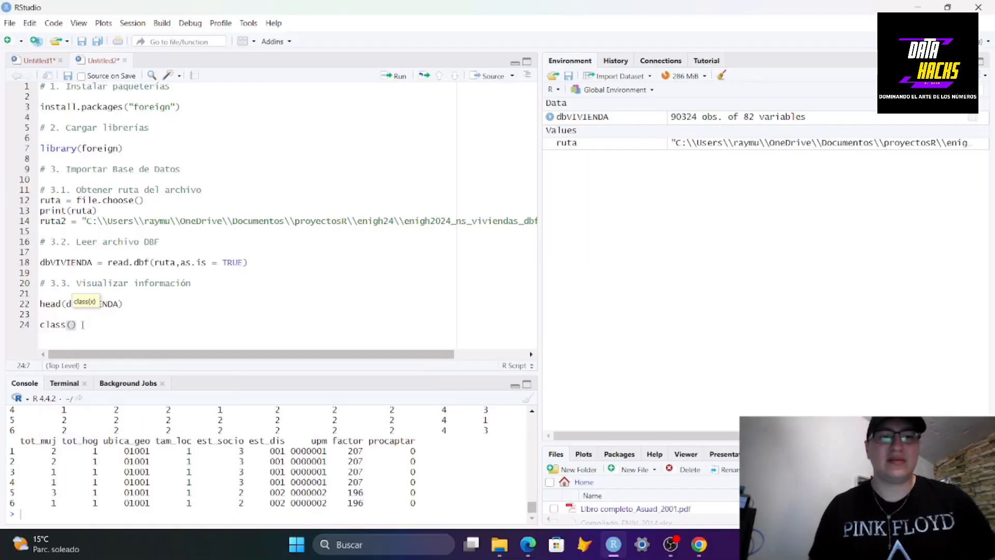
{"action": "type", "text": "db"}
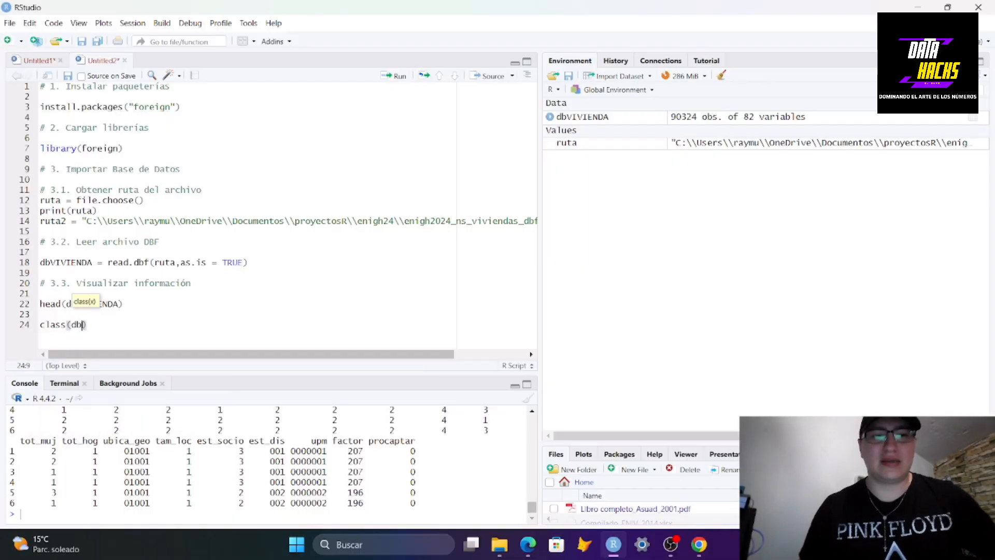
{"action": "type", "text": "VI"}
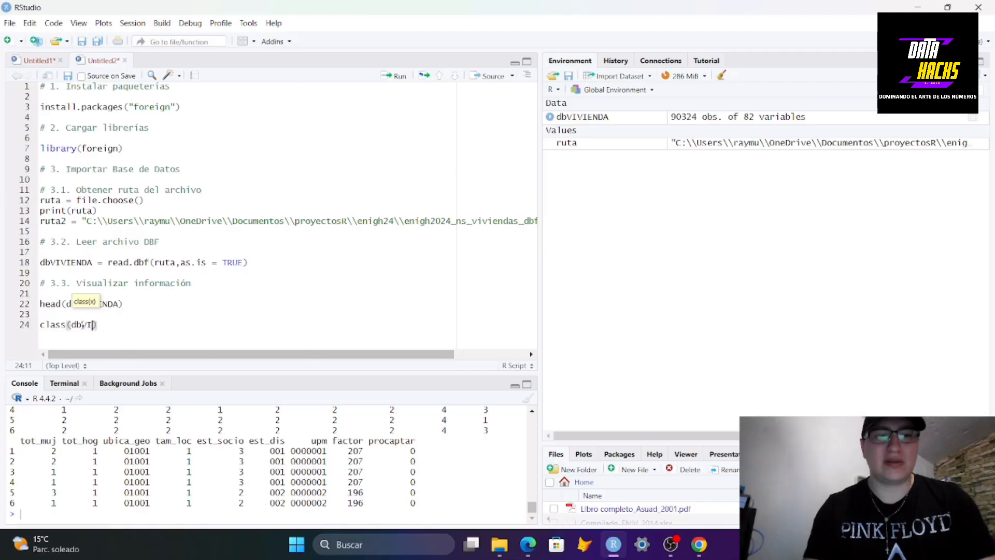
{"action": "key", "text": "Return"}
{"action": "type", "text": ")"}
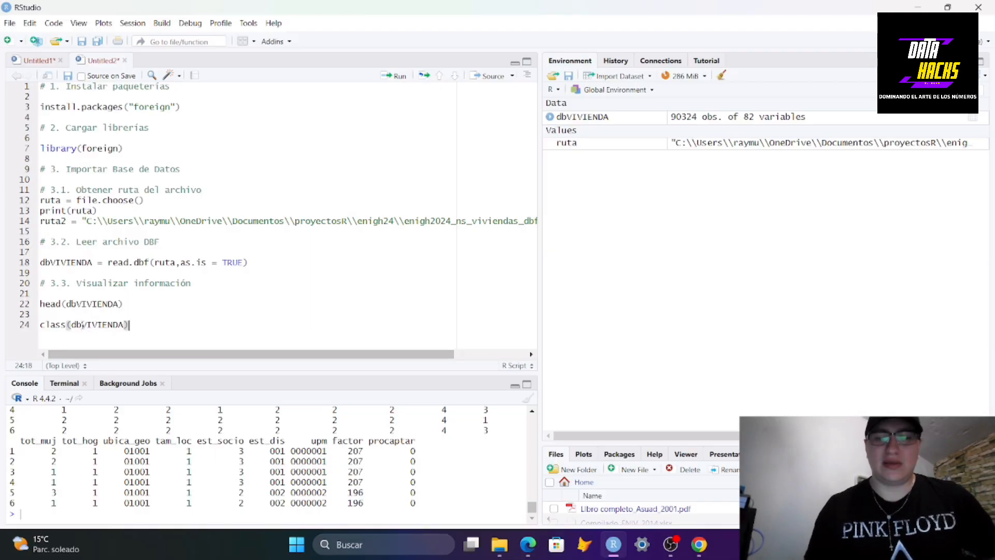
{"action": "key", "text": "ctrl+Return"}
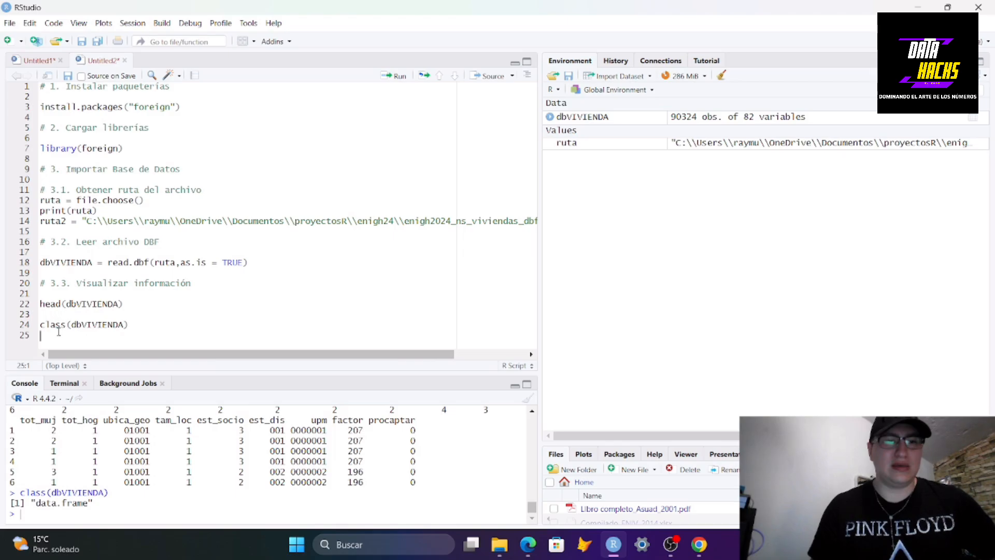
{"action": "key", "text": "Return"}
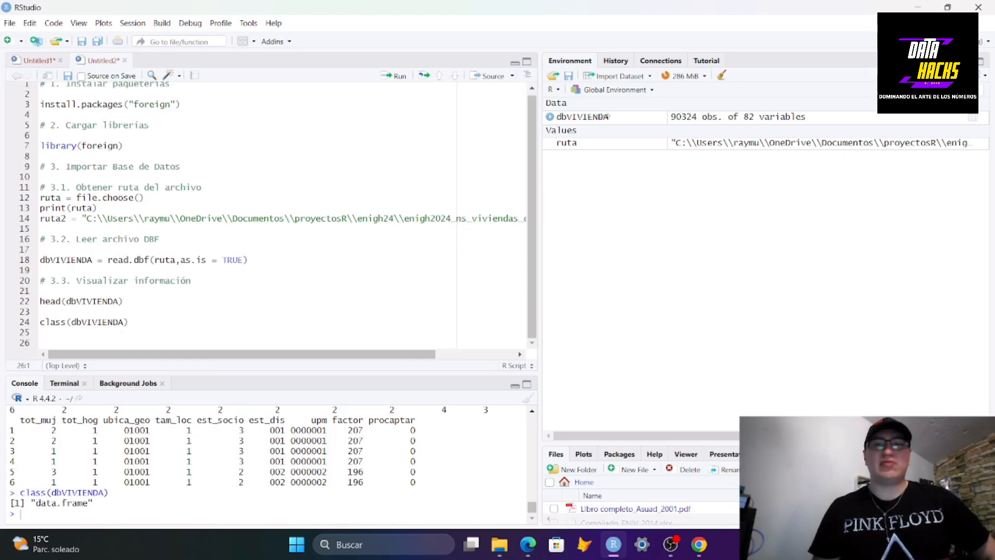
{"action": "left_click_drag", "start_coordinate": [93, 504], "coordinate": [25, 502]}
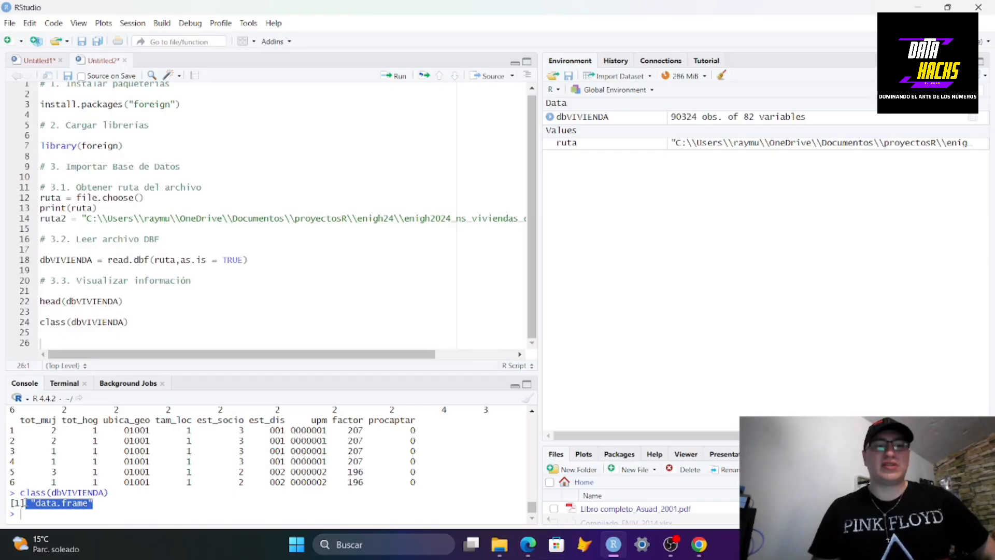
Add the section comment "# 4. Trabajar la información" at the end of the script, followed by blank lines
{"action": "left_click", "coordinate": [48, 340]}
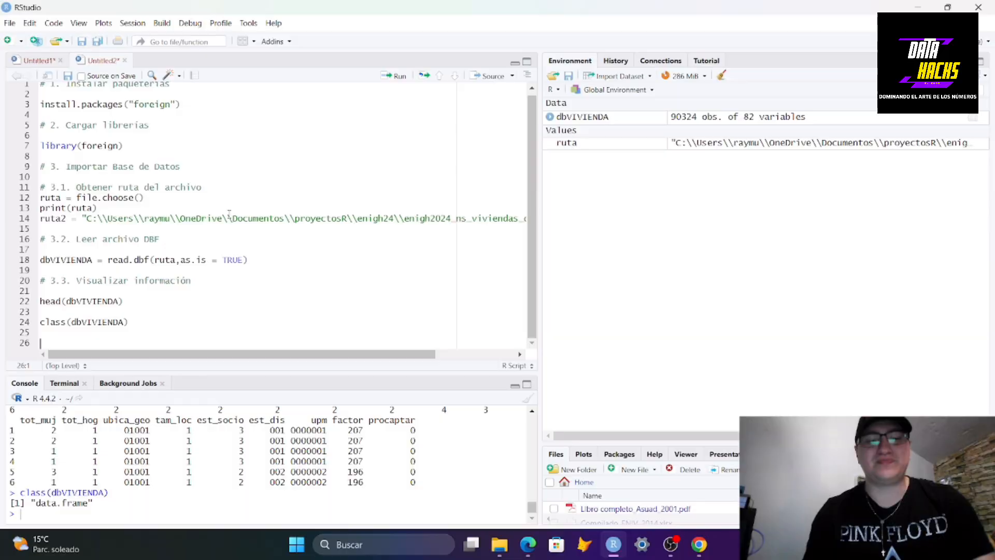
{"action": "type", "text": "# 4"}
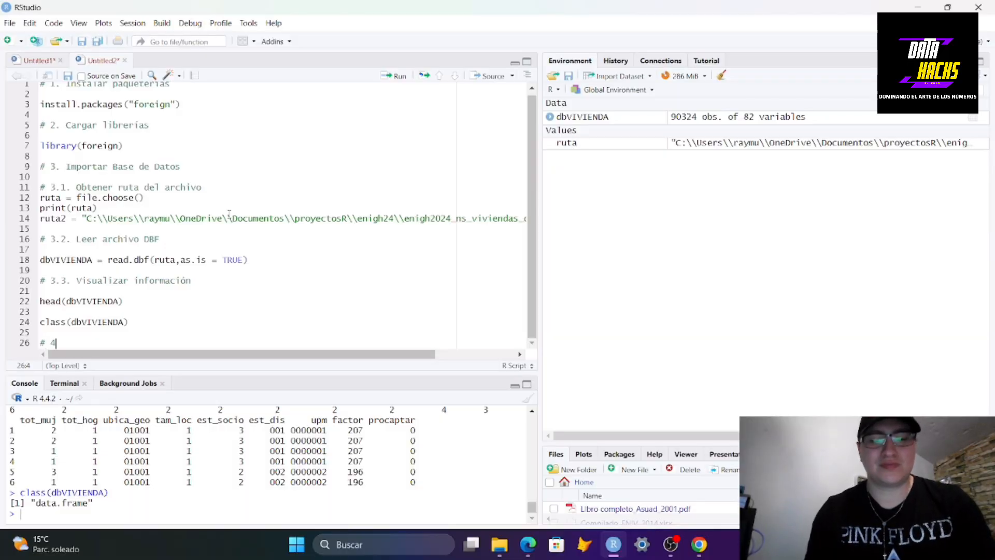
{"action": "type", "text": ". T"}
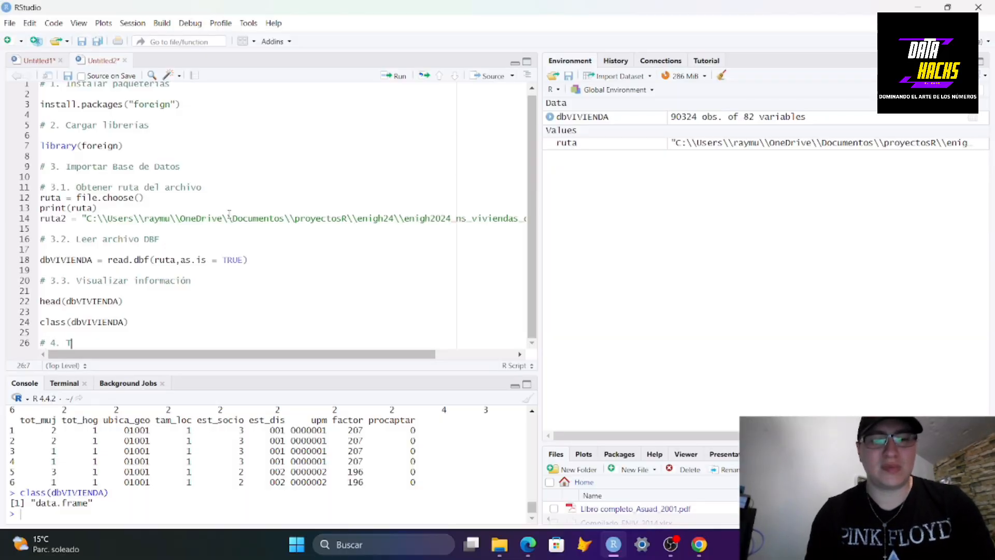
{"action": "type", "text": "rabajar la i"}
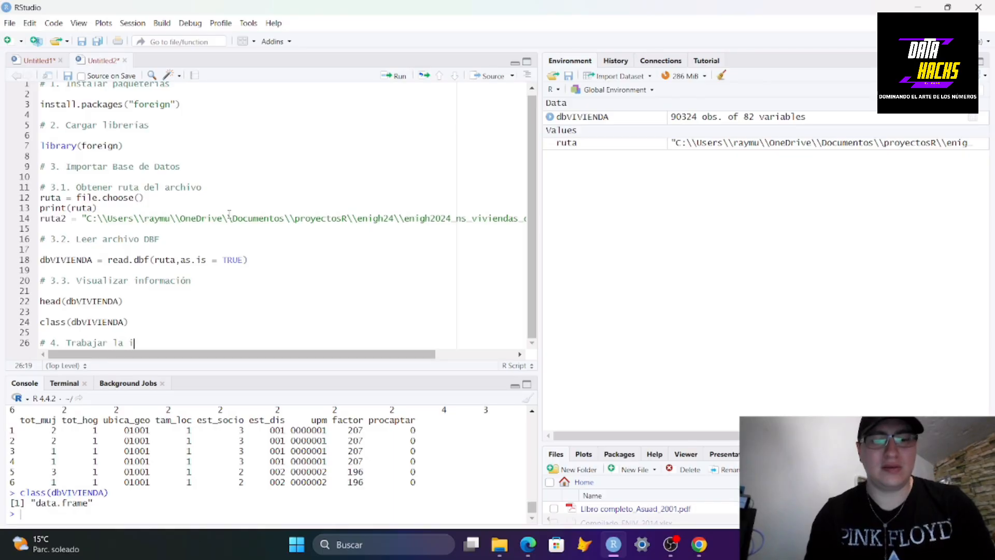
{"action": "type", "text": "nformacion"}
{"action": "key", "text": "BackSpace"}
{"action": "key", "text": "BackSpace"}
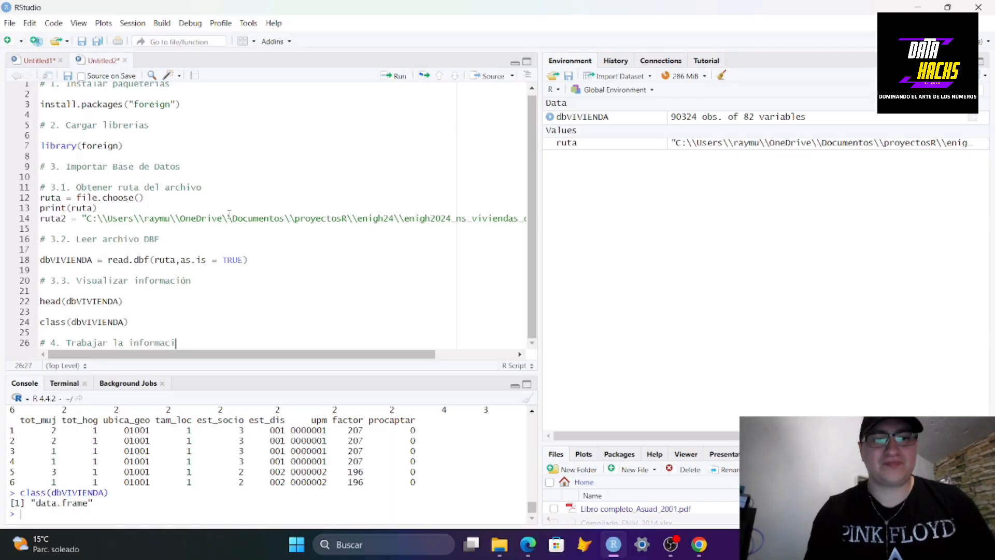
{"action": "type", "text": "ón"}
{"action": "key", "text": "Return"}
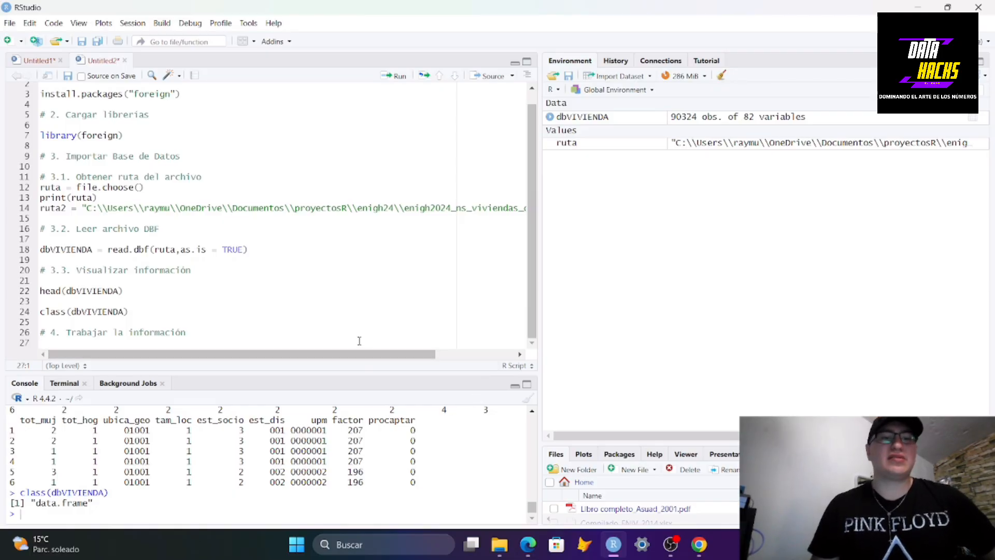
{"action": "left_click", "coordinate": [255, 328]}
{"action": "key", "text": "Return"}
{"action": "key", "text": "Return"}
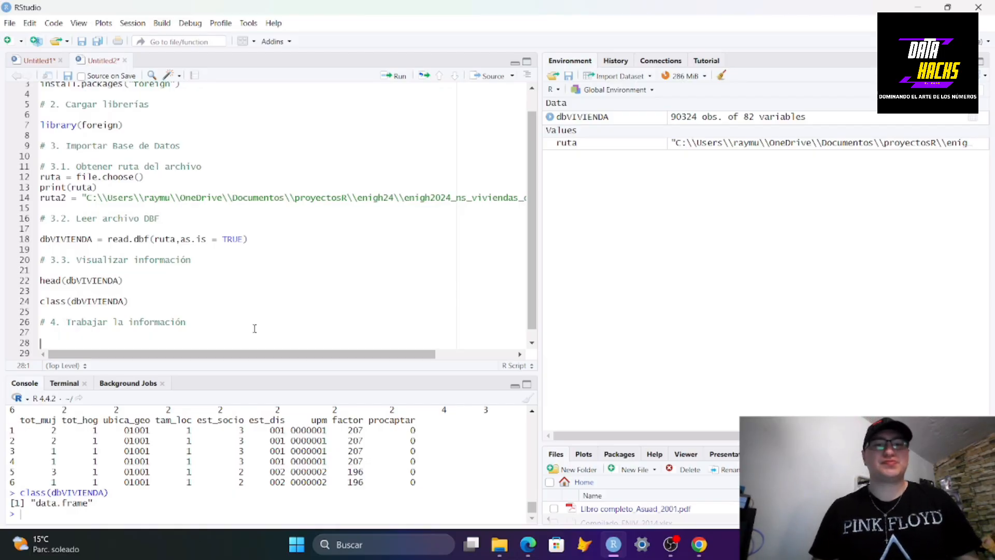
Switch to the browser and look through the ENIGH 2024 questionnaire and database description PDFs for the housing variables
{"action": "left_click", "coordinate": [699, 544]}
{"action": "left_click", "coordinate": [438, 14]}
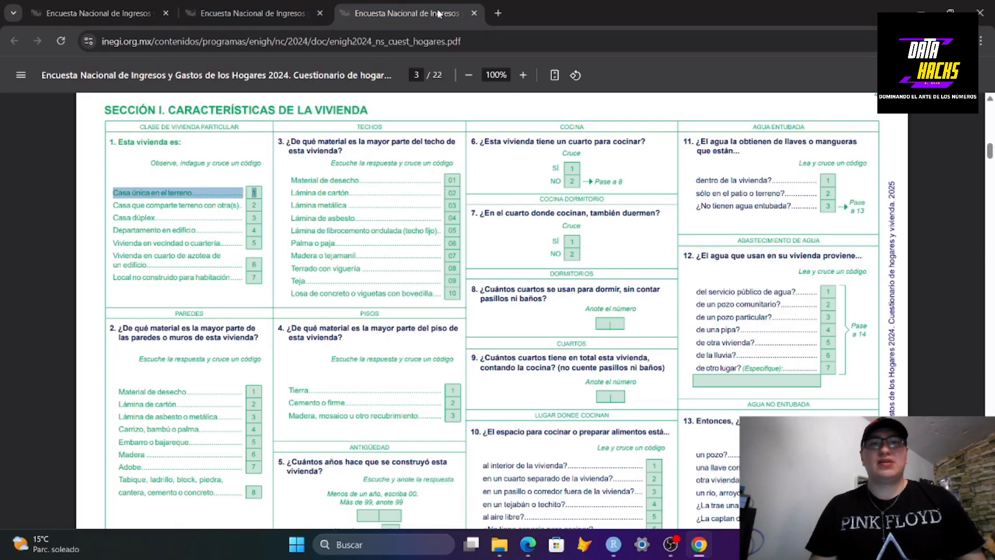
{"action": "left_click", "coordinate": [295, 4]}
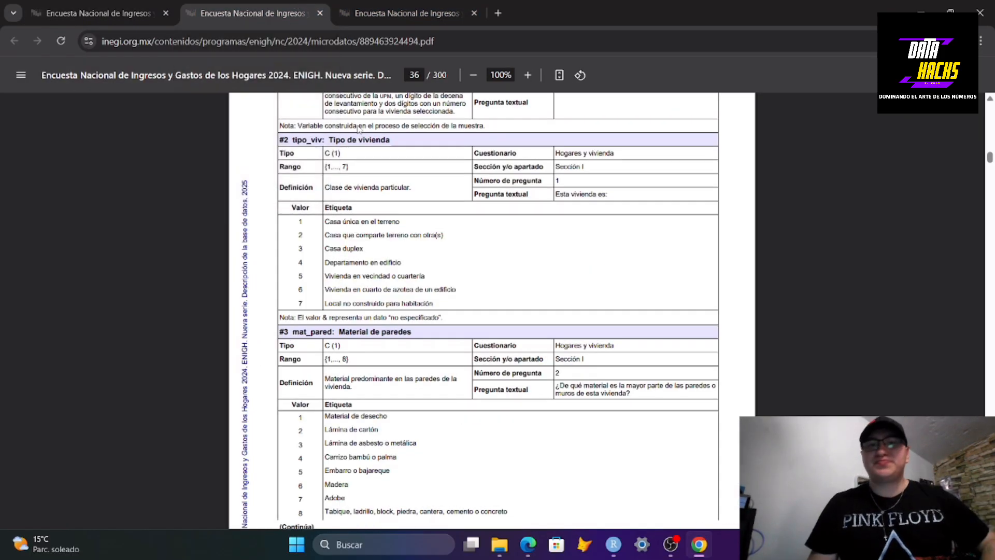
{"action": "left_click", "coordinate": [428, 21]}
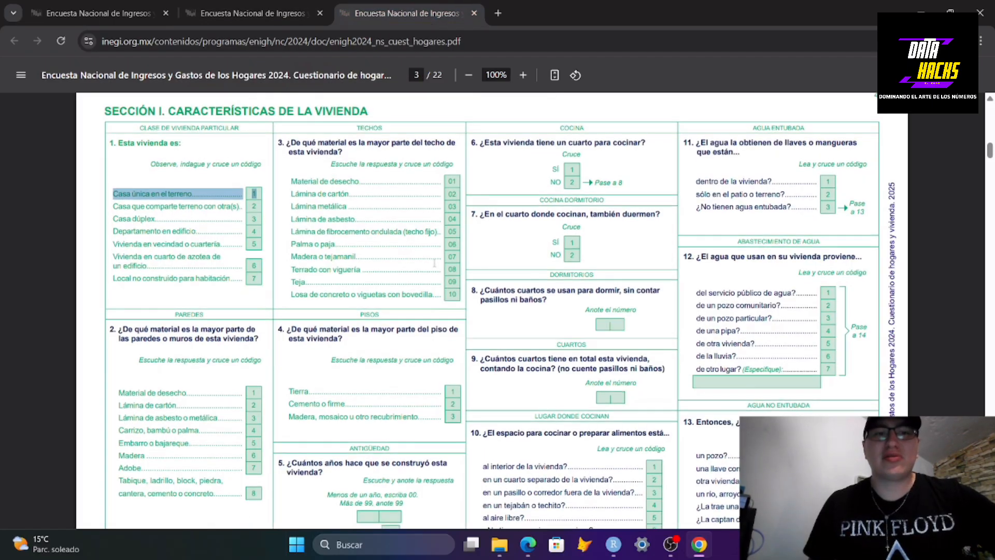
{"action": "scroll", "coordinate": [433, 207], "scroll_direction": "up", "scroll_amount": 5}
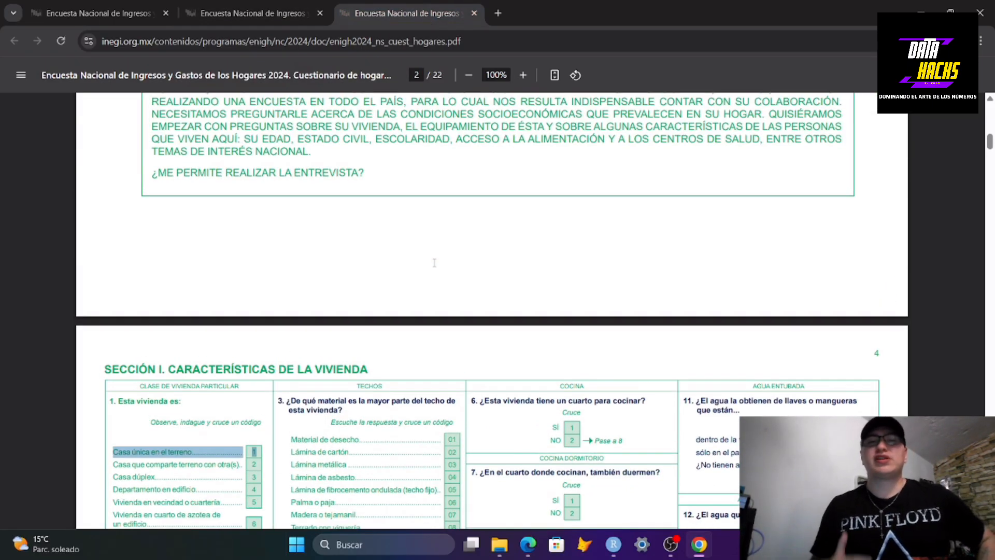
Examine question 1 on housing type in the questionnaire, then return to the database description document
{"action": "scroll", "coordinate": [435, 262], "scroll_direction": "down", "scroll_amount": 3}
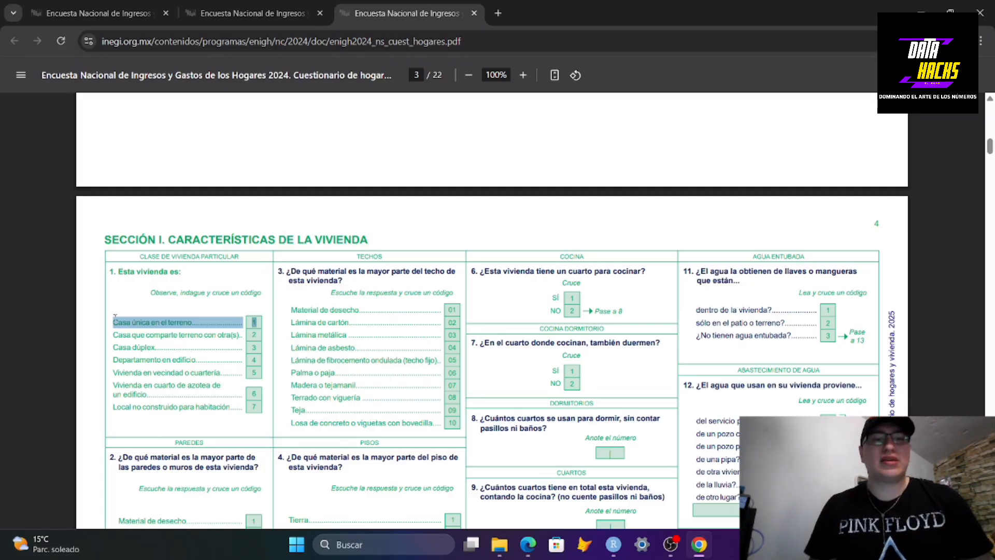
{"action": "left_click", "coordinate": [134, 317]}
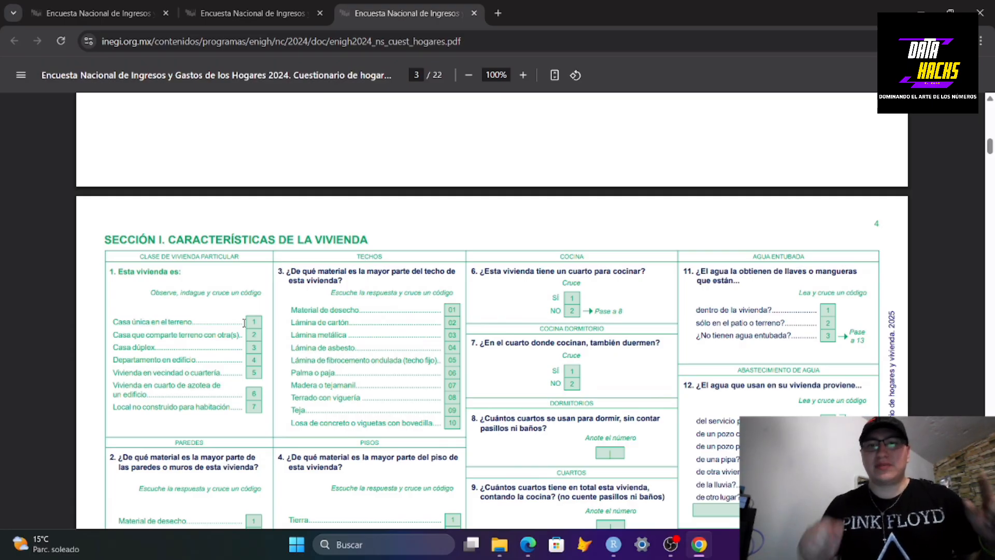
{"action": "left_click", "coordinate": [241, 7]}
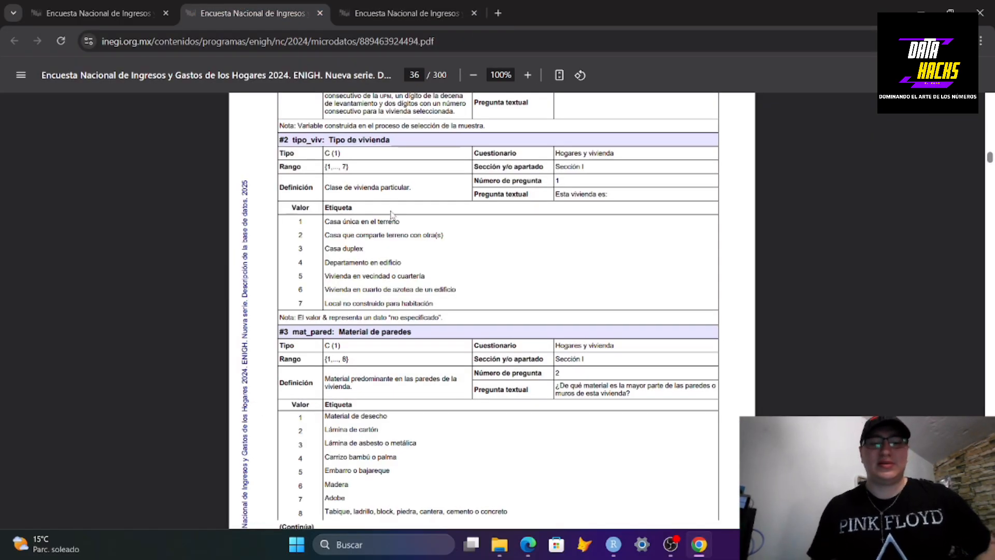
Search the database description for "factor" and read the expansion factor section
{"action": "key", "text": "ctrl+f"}
{"action": "type", "text": "factor"}
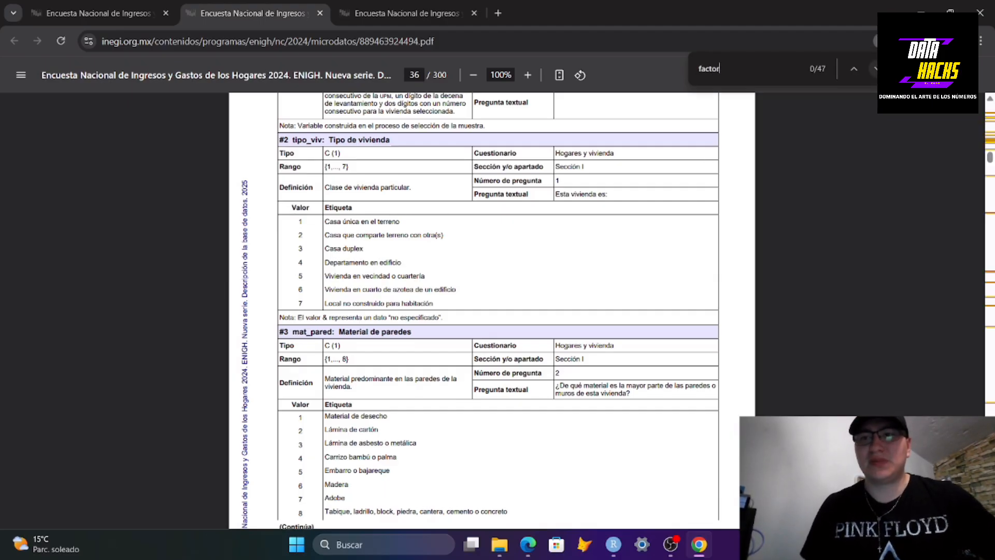
{"action": "left_click", "coordinate": [876, 68]}
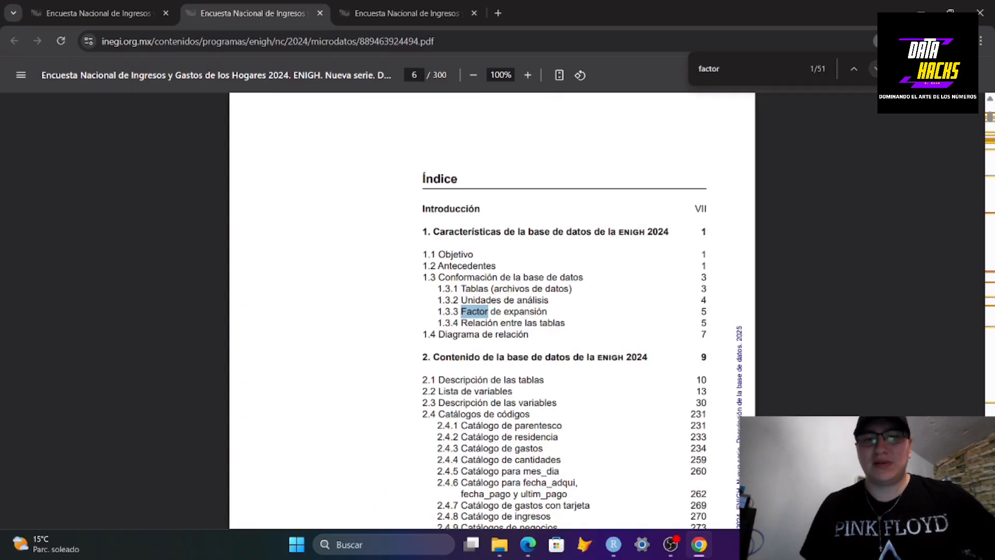
{"action": "left_click", "coordinate": [514, 317]}
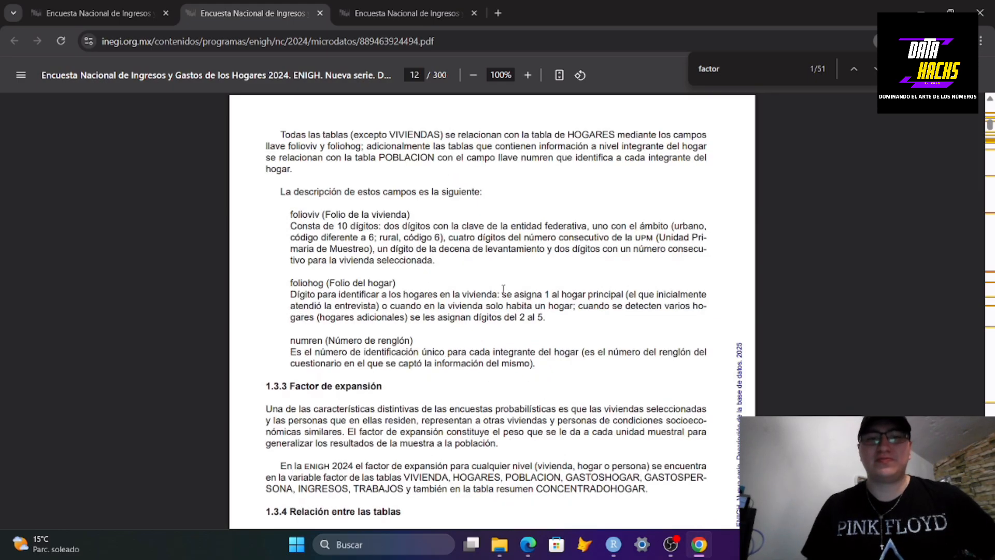
{"action": "scroll", "coordinate": [475, 225], "scroll_direction": "down", "scroll_amount": 3}
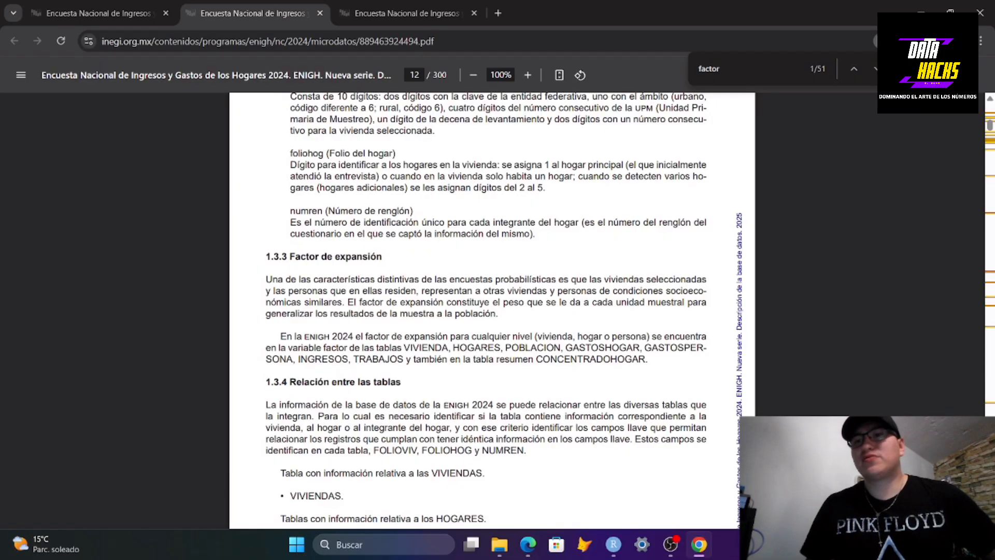
{"action": "key", "text": "Escape"}
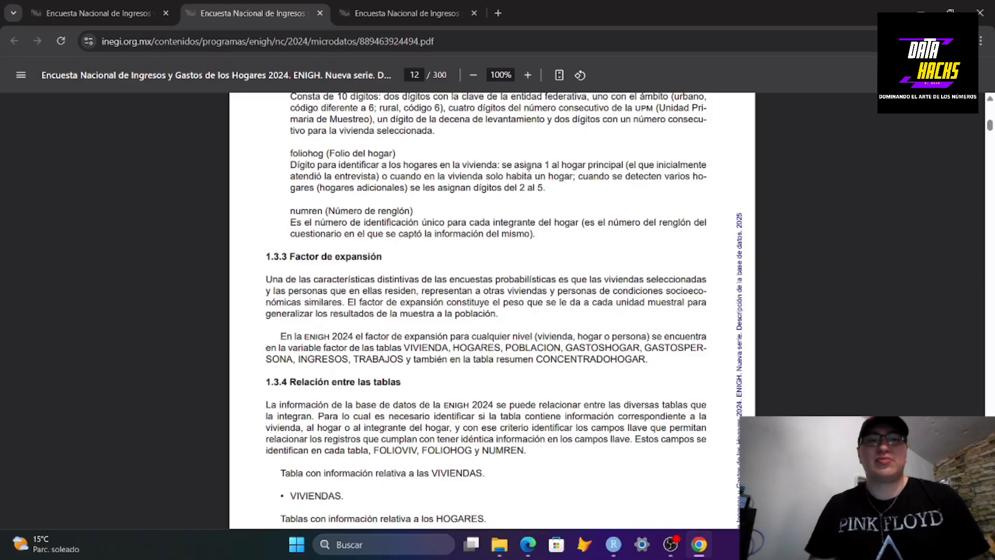
{"action": "scroll", "coordinate": [526, 171], "scroll_direction": "down", "scroll_amount": 1}
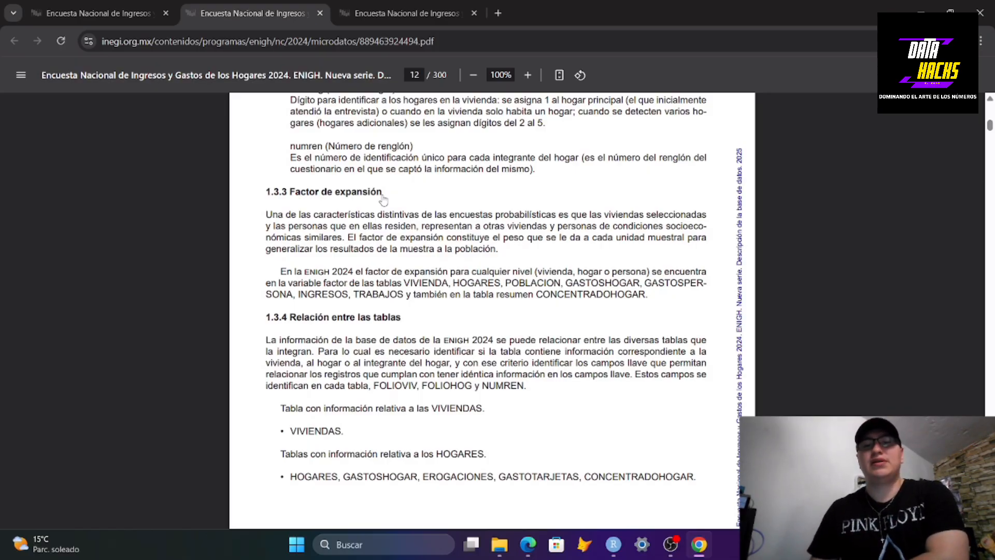
Return to RStudio and highlight the factor column in the printed rows of the console
{"action": "left_click", "coordinate": [613, 544]}
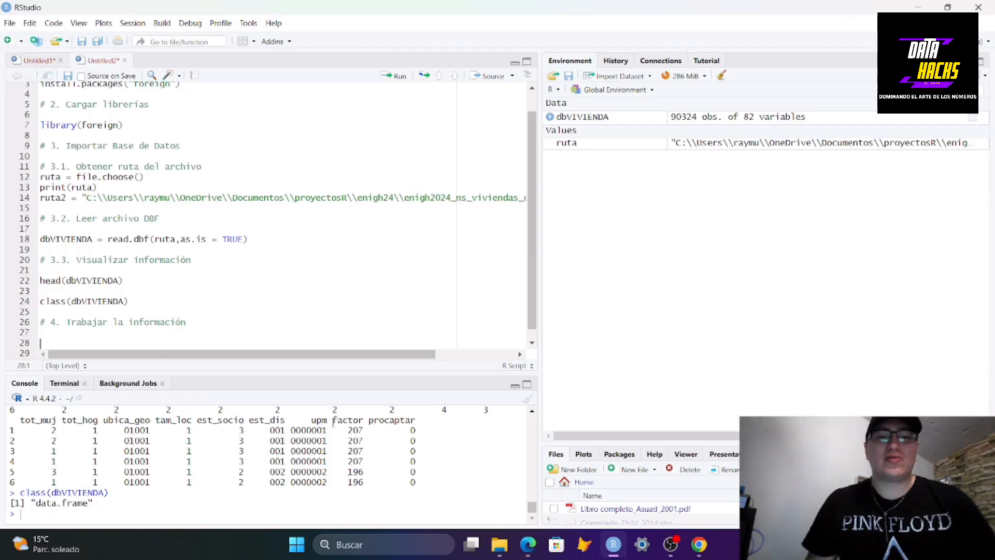
{"action": "left_click_drag", "start_coordinate": [333, 421], "coordinate": [365, 440]}
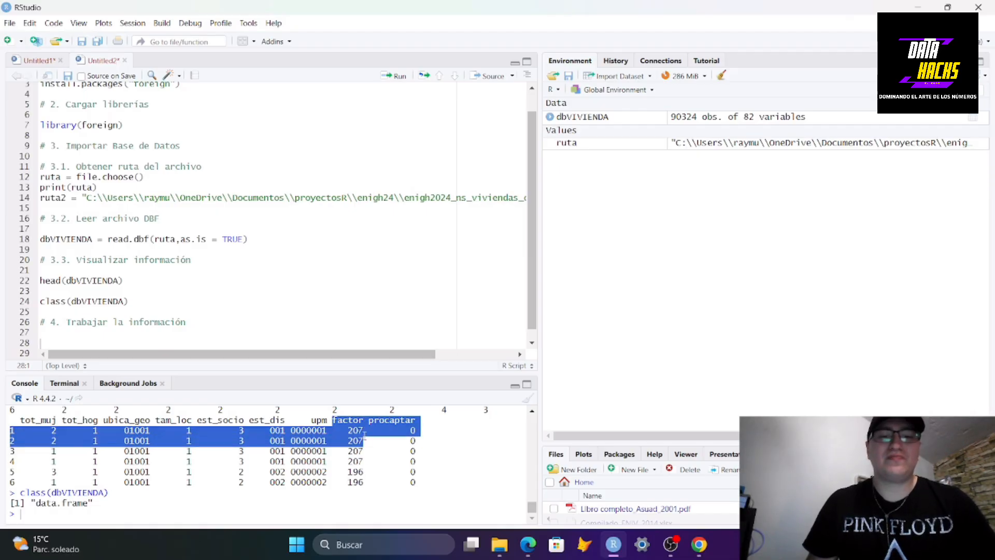
{"action": "left_click", "coordinate": [363, 421]}
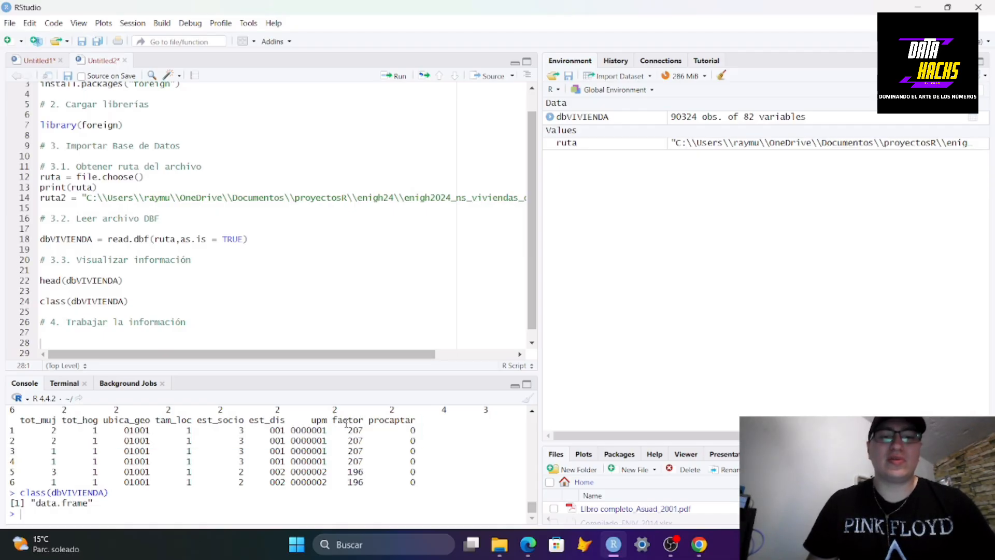
Open dbVIVIENDA in the data viewer, scroll across its columns, and close the viewer
{"action": "left_click", "coordinate": [701, 118]}
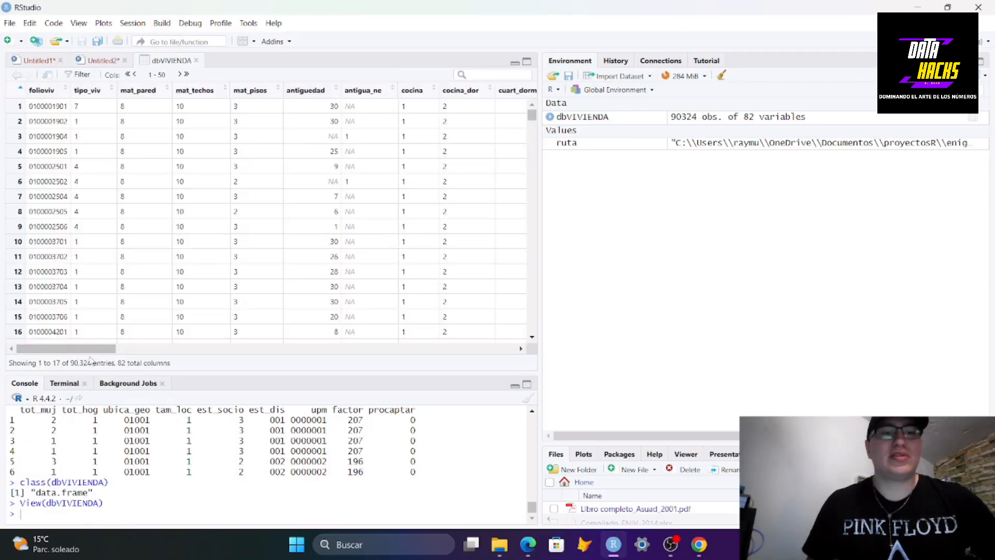
{"action": "left_click_drag", "start_coordinate": [66, 349], "coordinate": [552, 357]}
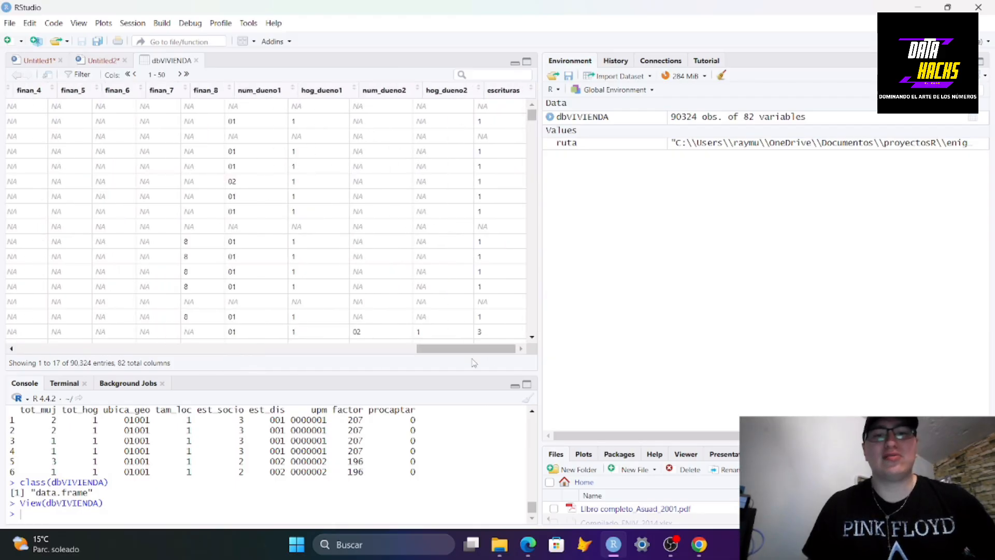
{"action": "left_click_drag", "start_coordinate": [472, 357], "coordinate": [354, 356]}
{"action": "left_click", "coordinate": [196, 61]}
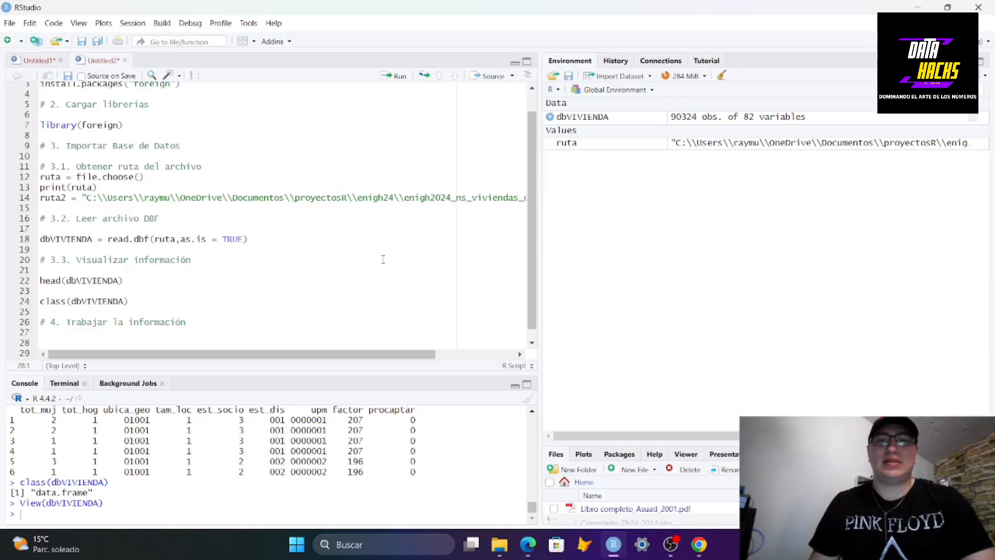
Add the comment "# Unicamente ocuparemos la pregunta 1 y la respuesta 1." under the work section, followed by blank lines
{"action": "scroll", "coordinate": [363, 267], "scroll_direction": "down", "scroll_amount": 1}
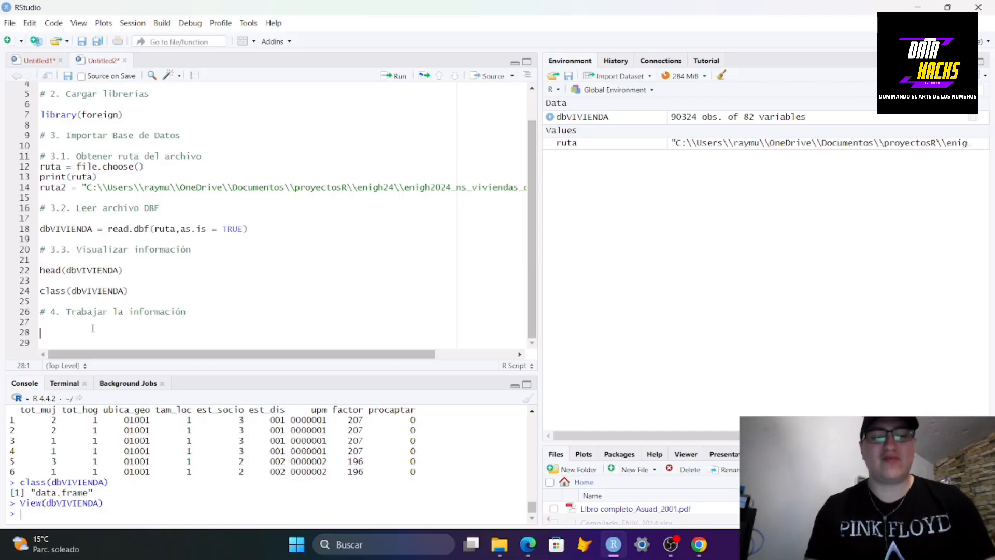
{"action": "type", "text": "# Uni"}
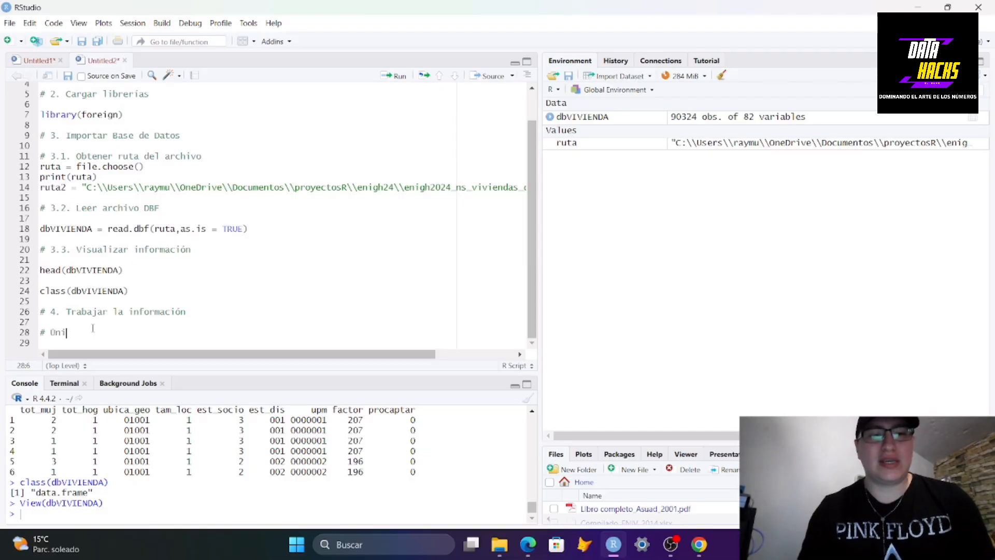
{"action": "type", "text": "camente "}
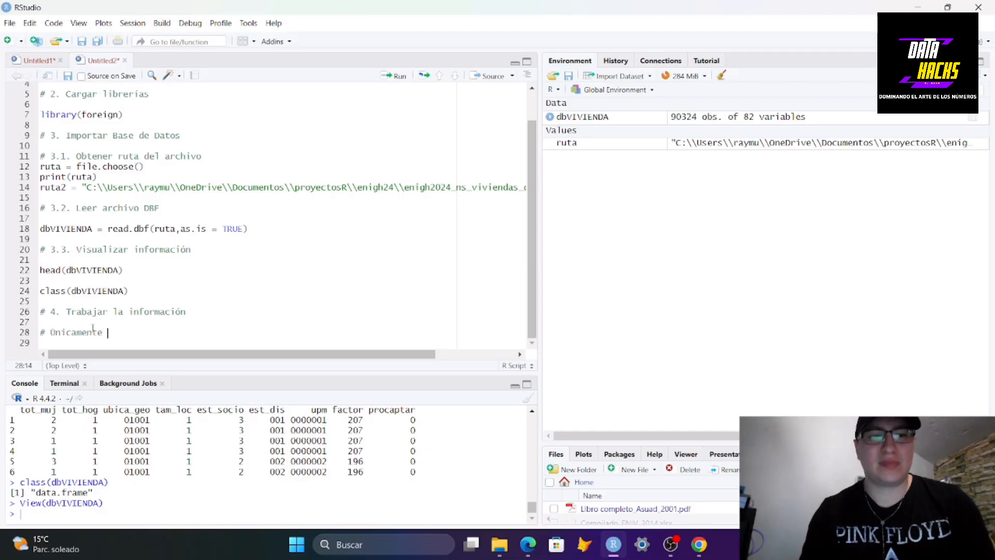
{"action": "type", "text": "ocuparemos,"}
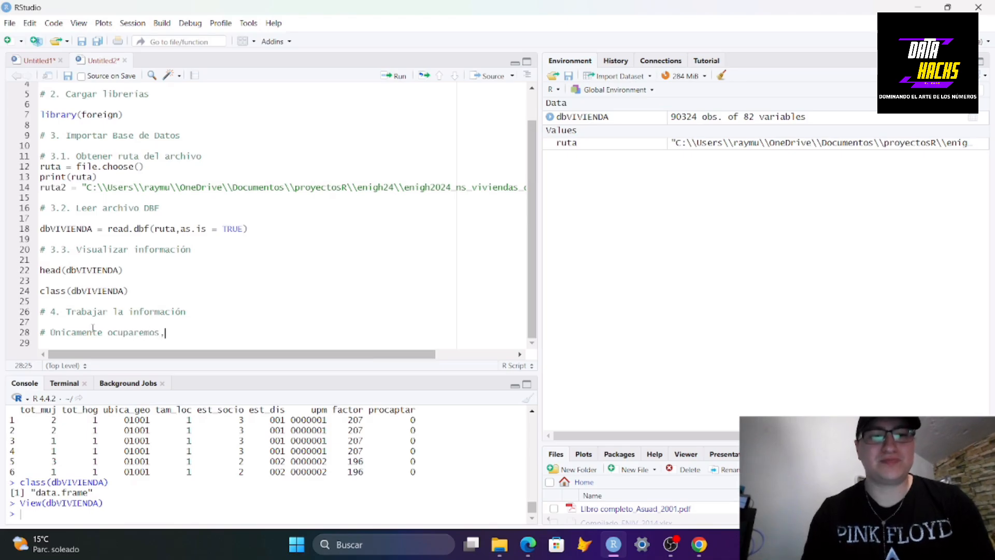
{"action": "key", "text": "BackSpace"}
{"action": "type", "text": "la "}
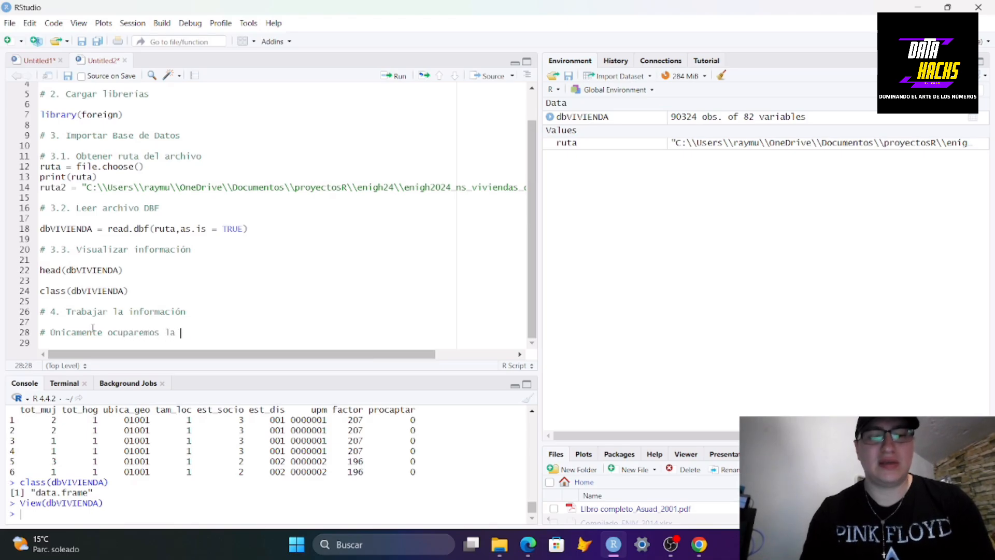
{"action": "type", "text": "pregunta 1"}
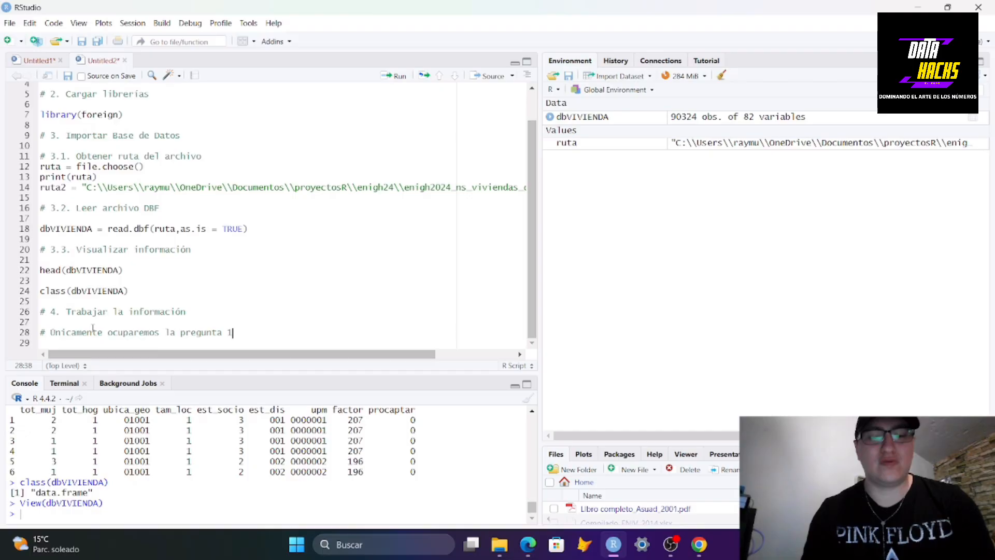
{"action": "type", "text": " y la r"}
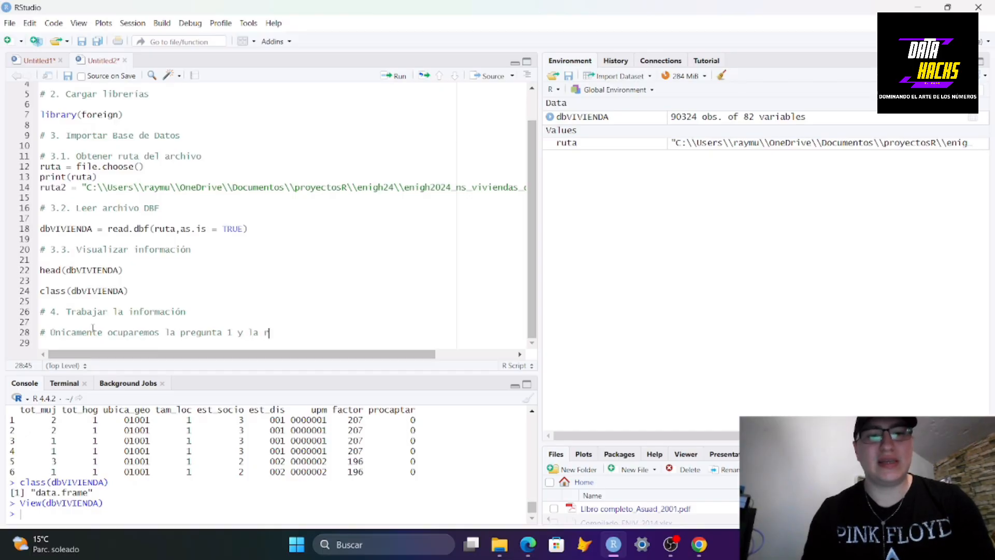
{"action": "type", "text": "espuesta 1."}
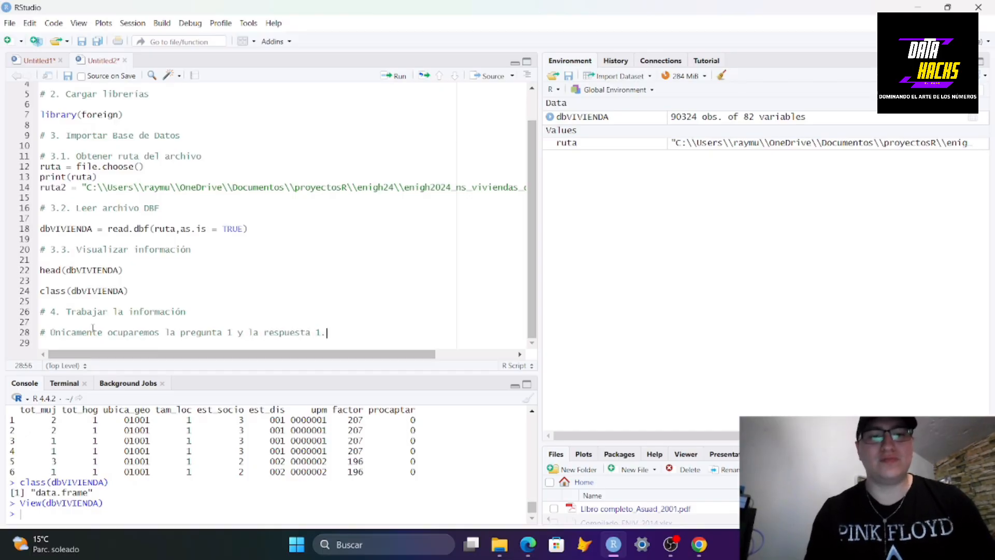
{"action": "key", "text": "Return"}
{"action": "key", "text": "Return"}
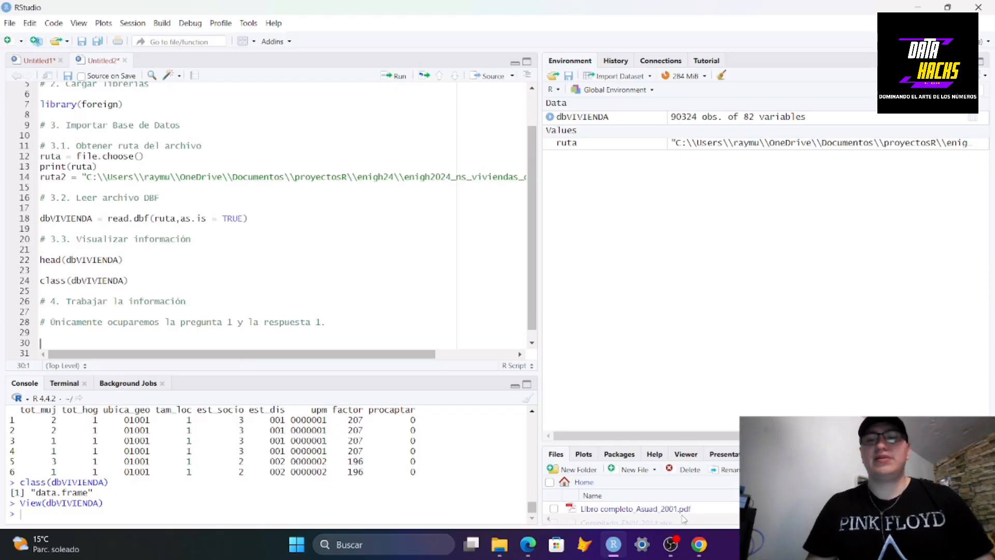
Highlight the answer "Casa única en el terreno" of question 1 in the questionnaire, then return to RStudio
{"action": "left_click", "coordinate": [699, 545]}
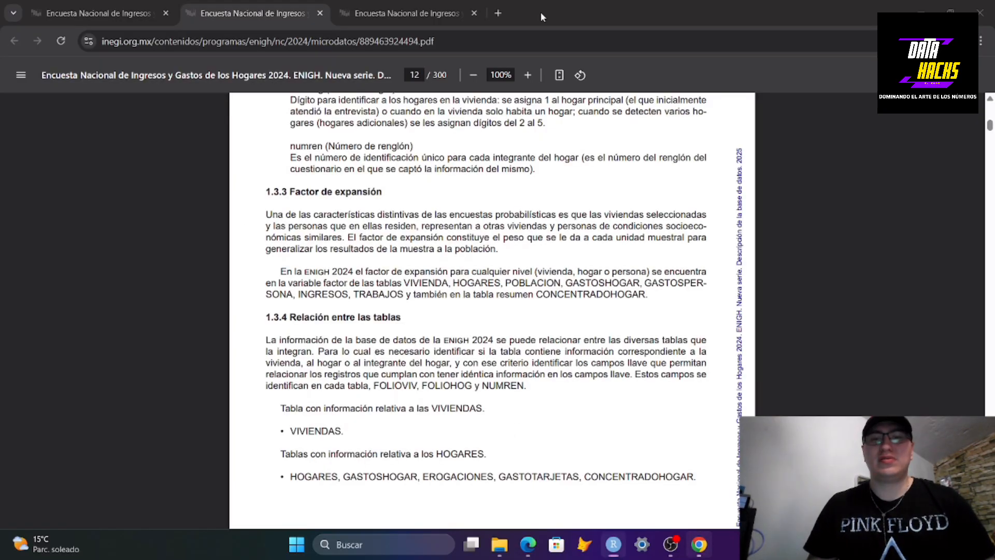
{"action": "left_click", "coordinate": [425, 10]}
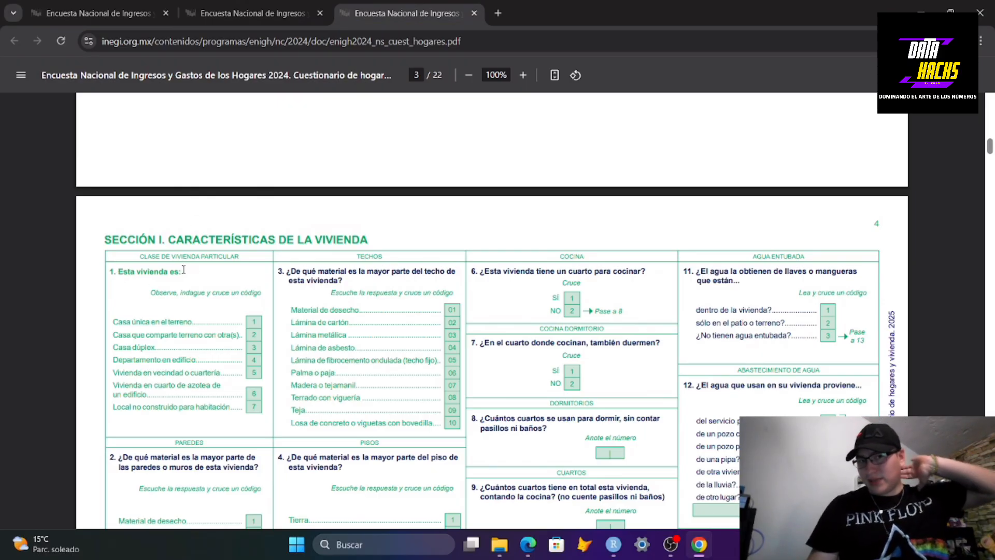
{"action": "left_click_drag", "start_coordinate": [113, 322], "coordinate": [239, 322]}
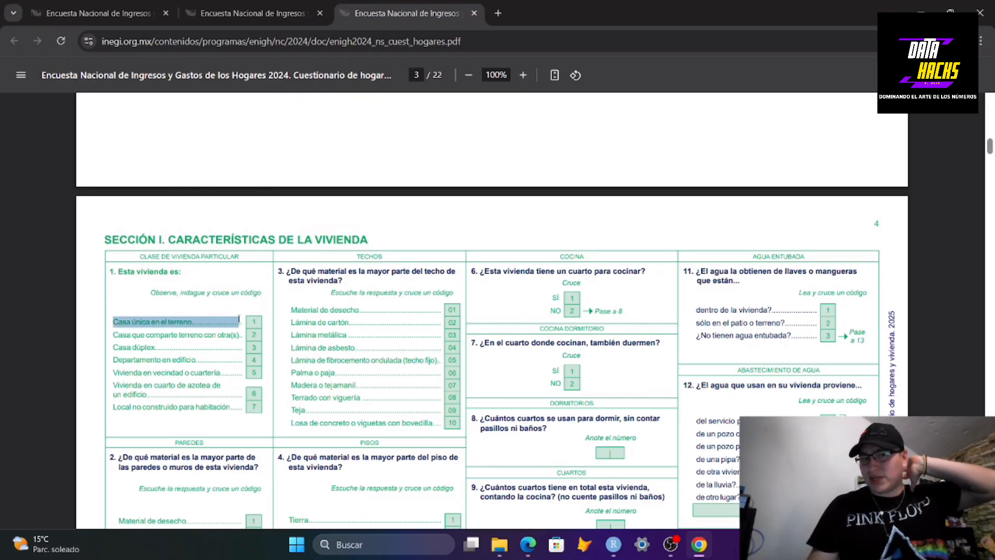
{"action": "left_click", "coordinate": [613, 553]}
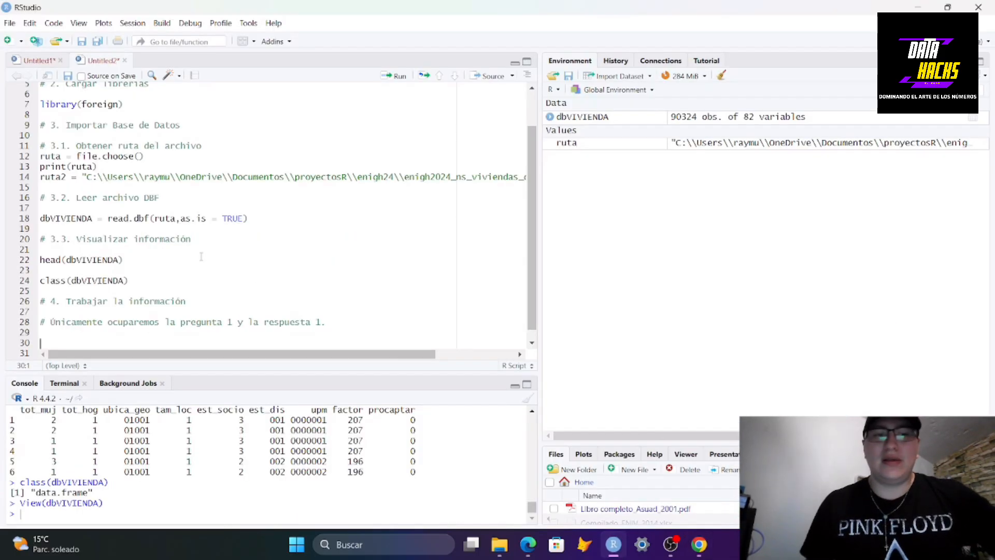
Add install.packages("dplyr") below the foreign installation line and run it
{"action": "scroll", "coordinate": [202, 250], "scroll_direction": "down", "scroll_amount": 1}
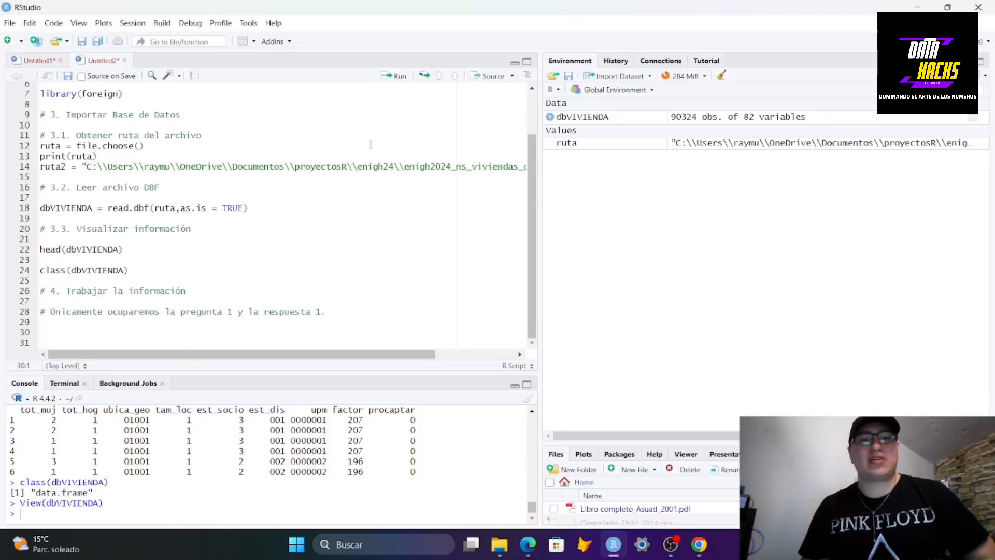
{"action": "scroll", "coordinate": [123, 267], "scroll_direction": "up", "scroll_amount": 2}
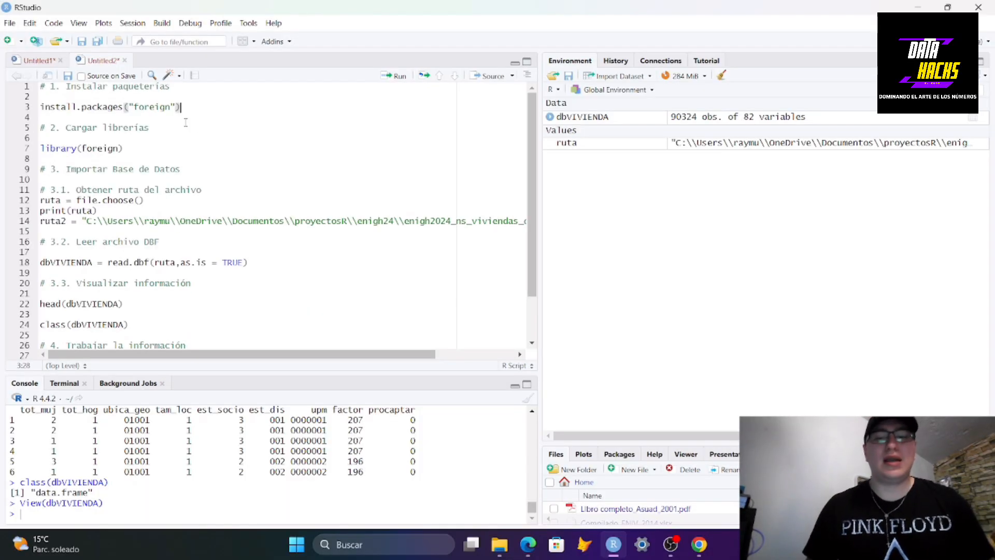
{"action": "left_click", "coordinate": [186, 107]}
{"action": "key", "text": "Return"}
{"action": "type", "text": "install"}
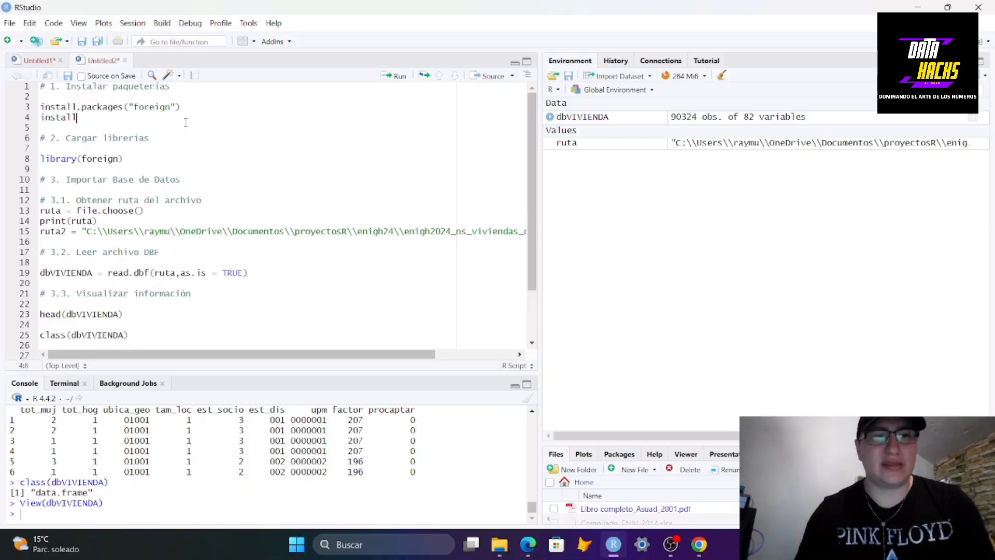
{"action": "type", "text": ".package"}
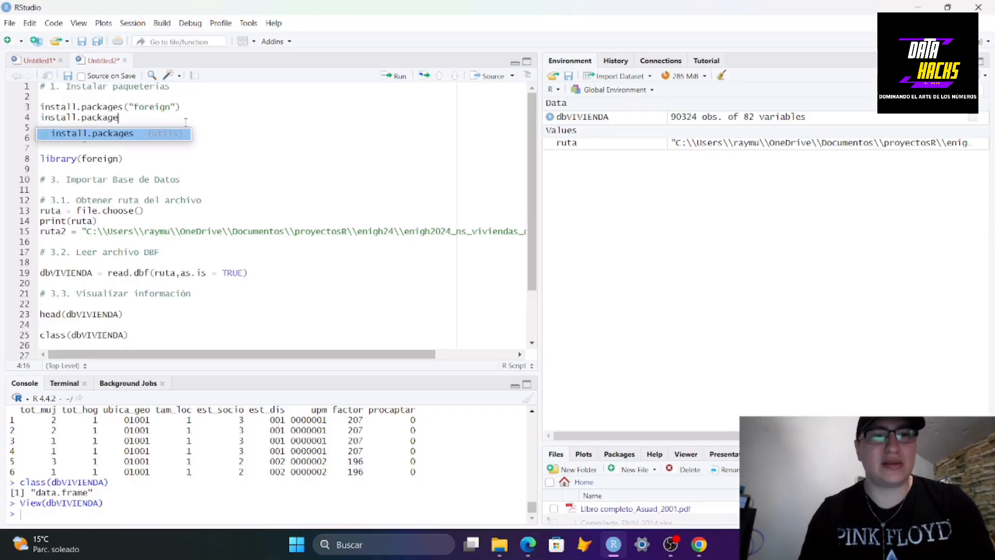
{"action": "key", "text": "Tab"}
{"action": "type", "text": "\"dp"}
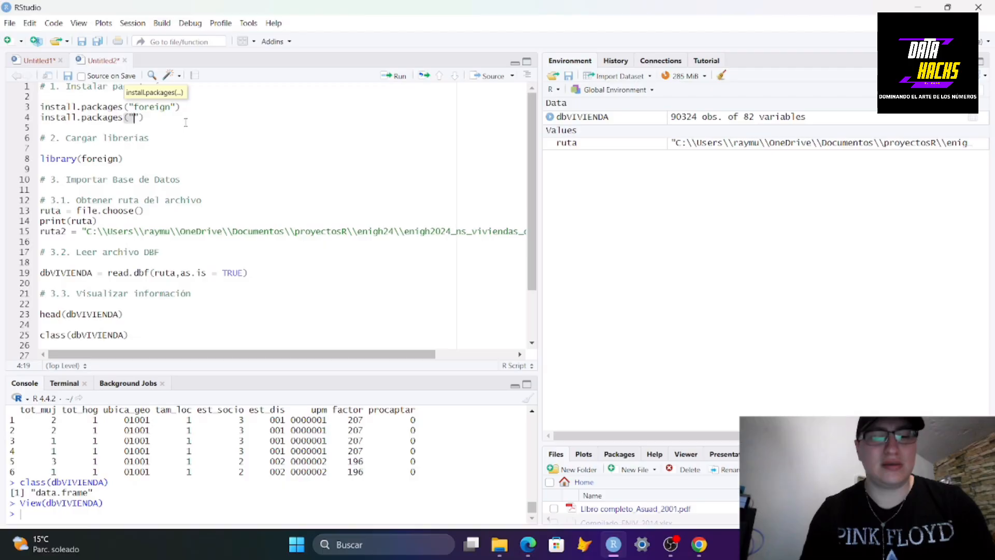
{"action": "type", "text": "lyr\")"}
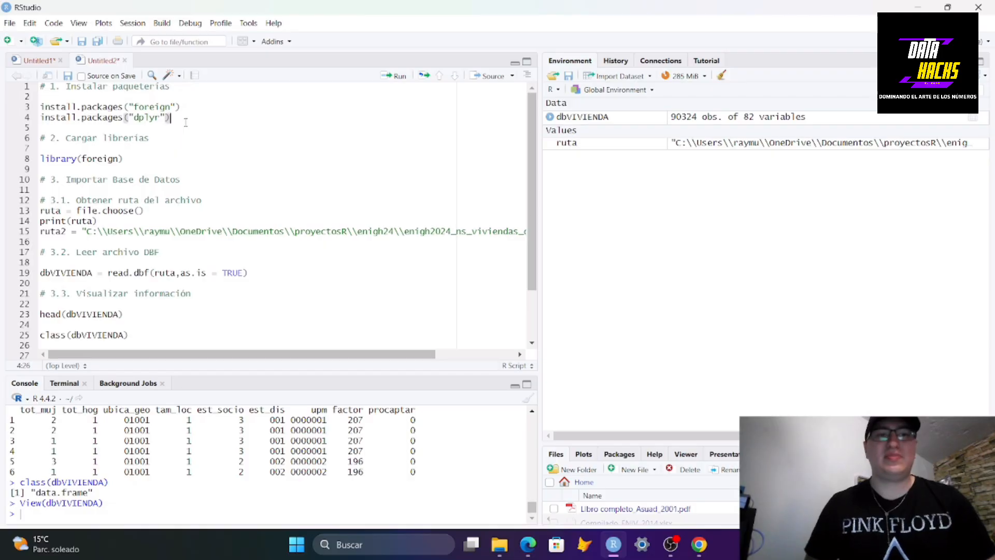
{"action": "key", "text": "ctrl+Return"}
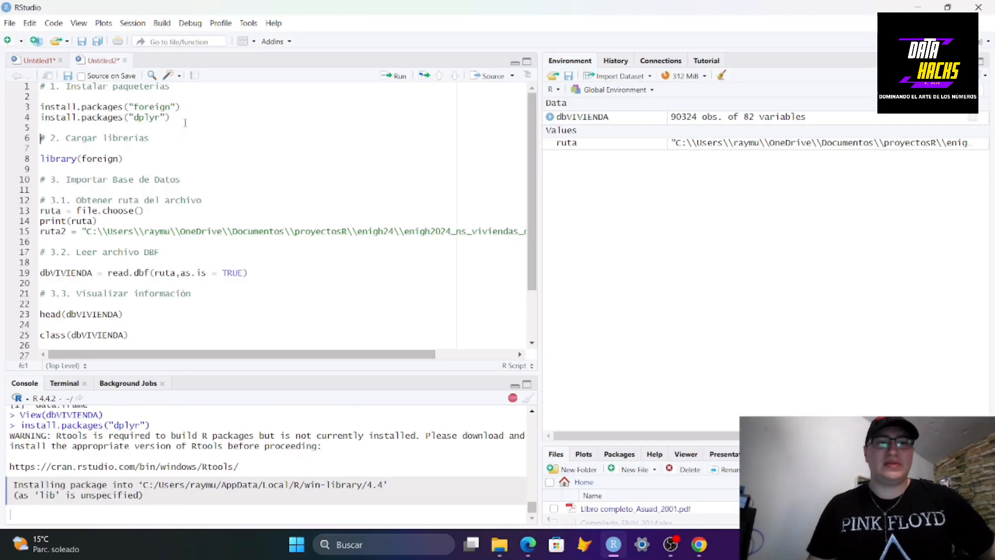
Add library(dplyr) on a new line below library(foreign) and run it
{"action": "left_click", "coordinate": [141, 160]}
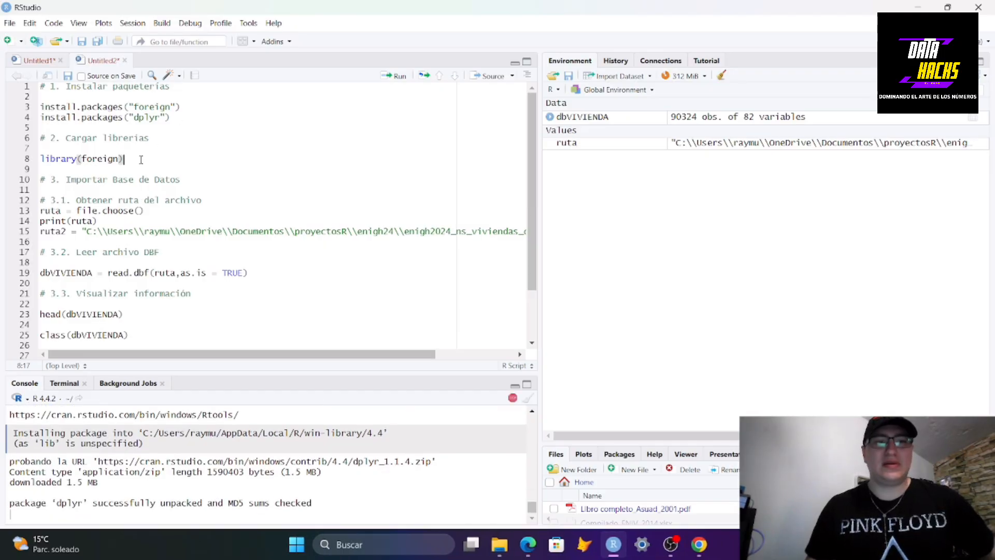
{"action": "key", "text": "Return"}
{"action": "type", "text": "library"}
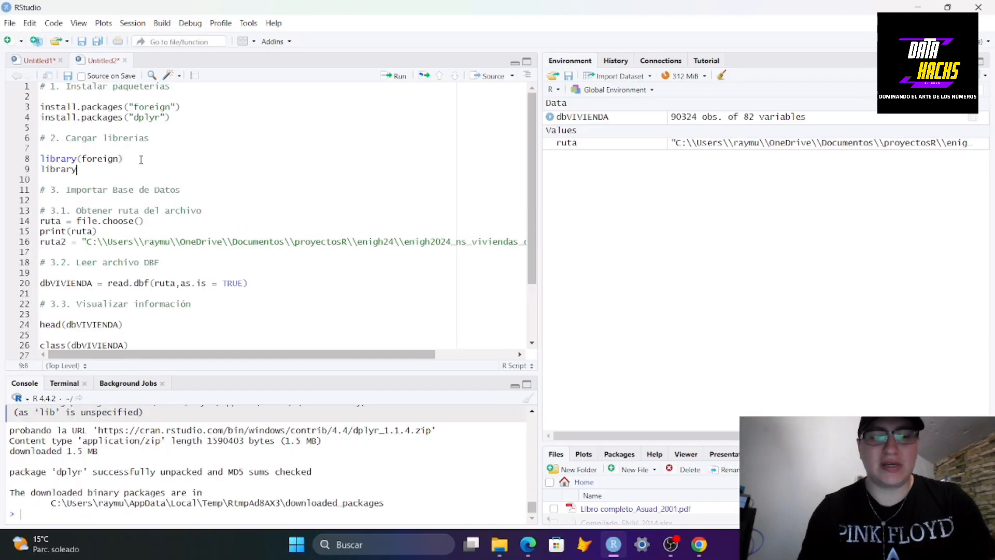
{"action": "type", "text": "(dplyr"}
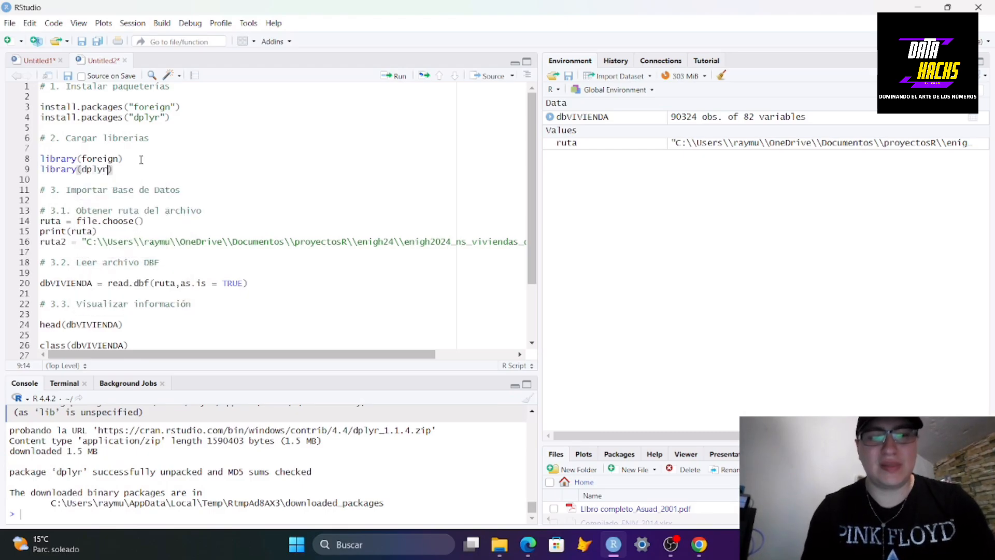
{"action": "key", "text": "ctrl+Return"}
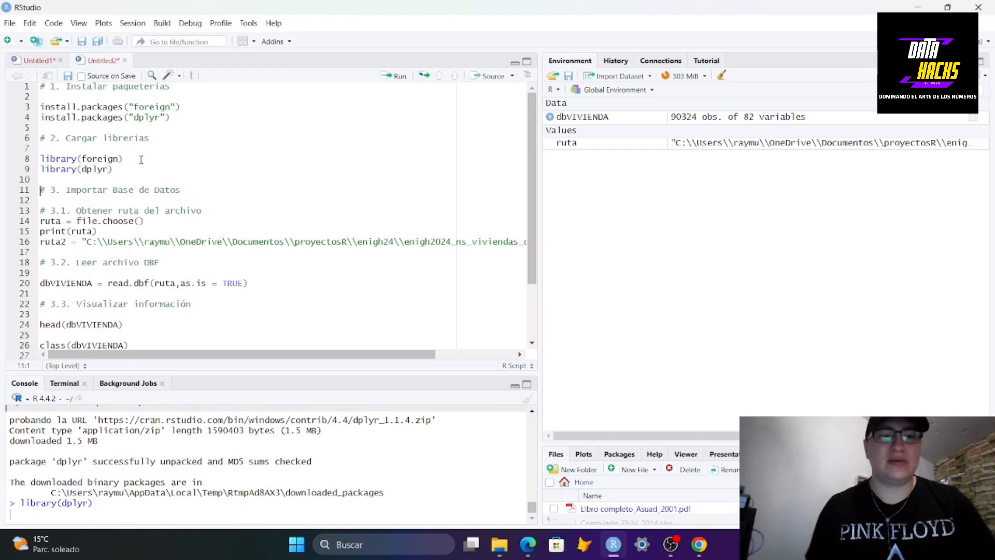
Annotate the library lines with the comments #Abrir archivos DBF and #Manipular DataFrames
{"action": "left_click", "coordinate": [161, 158]}
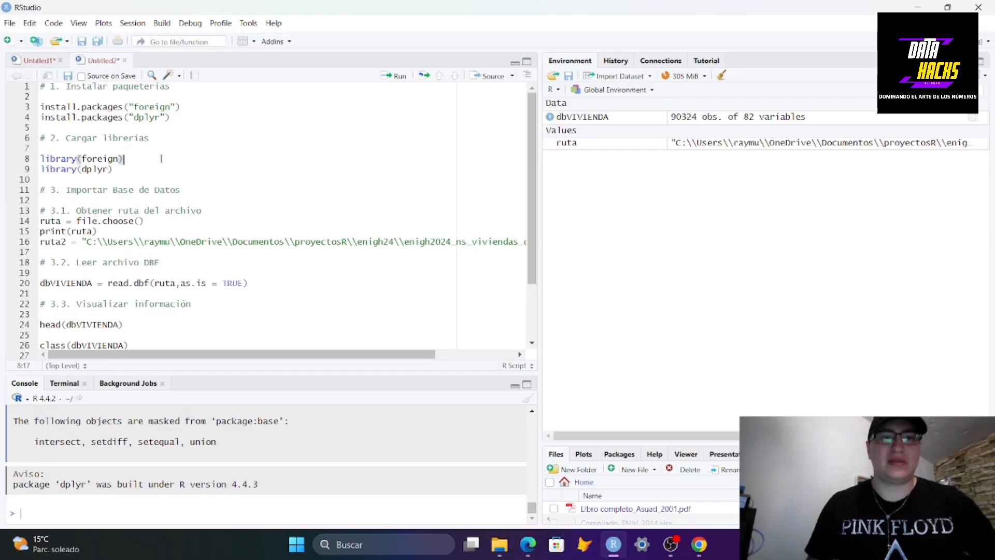
{"action": "type", "text": "#"}
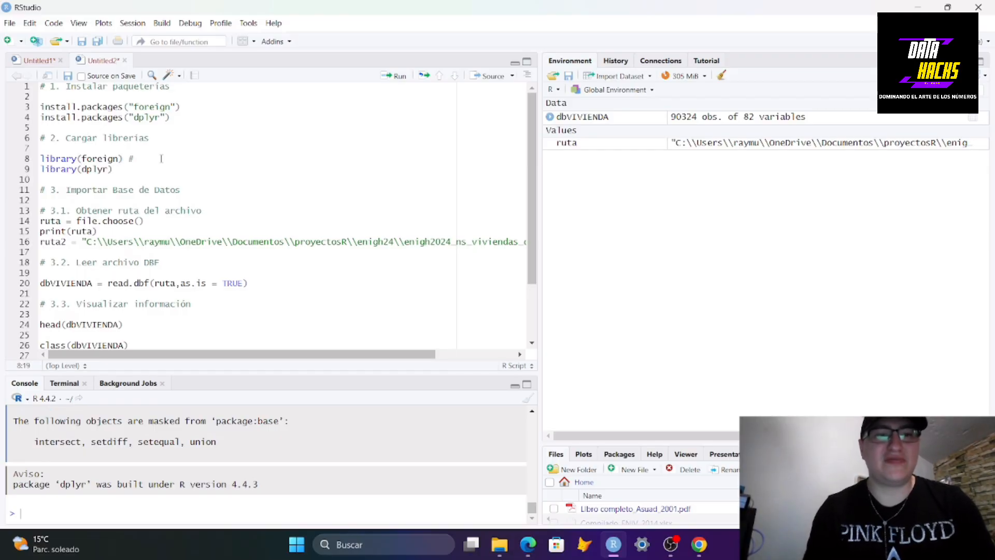
{"action": "type", "text": "Ab"}
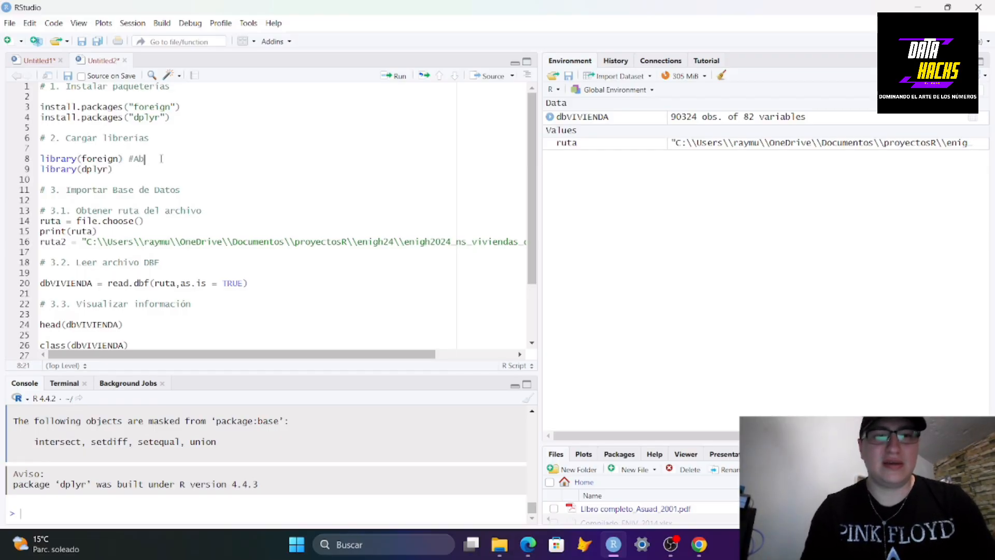
{"action": "type", "text": "rir archivos DBF"}
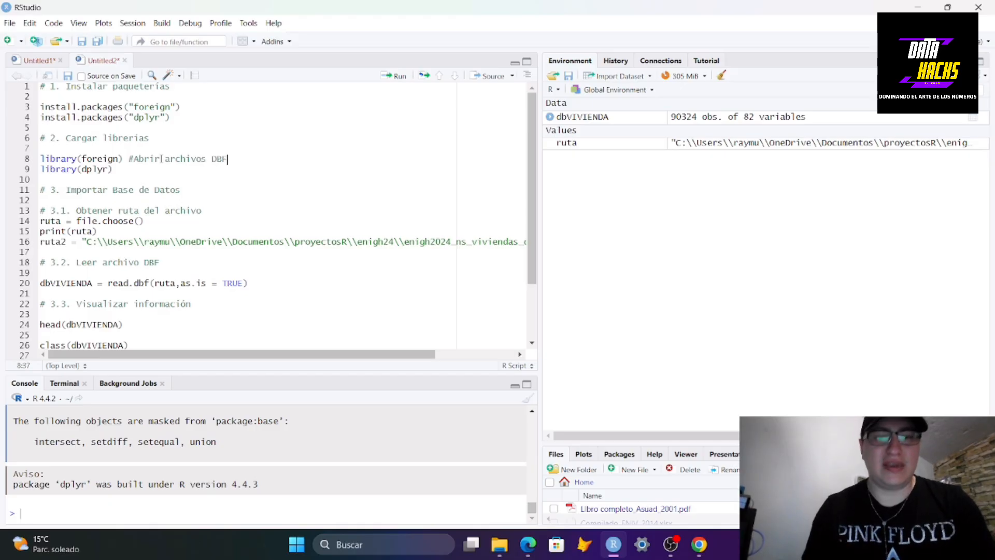
{"action": "key", "text": "Down"}
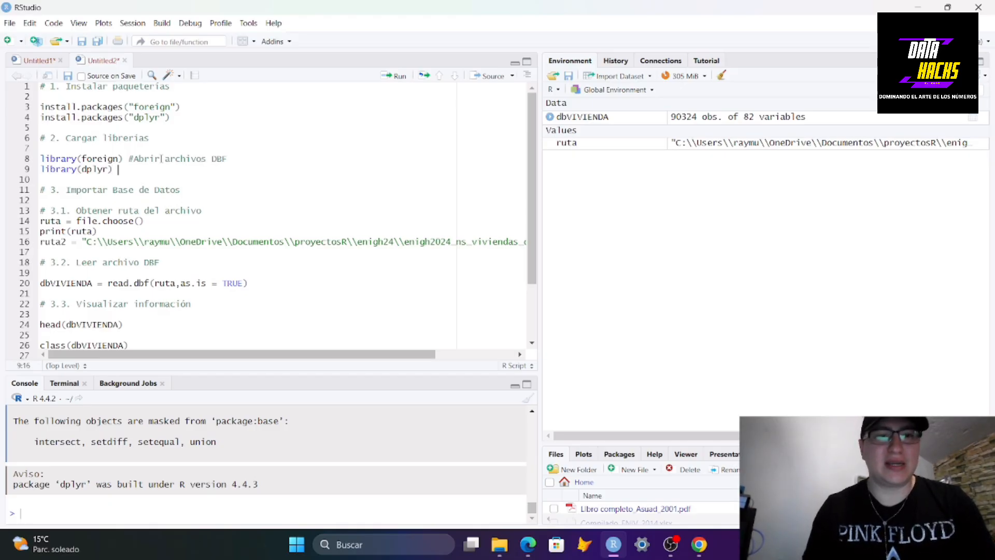
{"action": "type", "text": "#"}
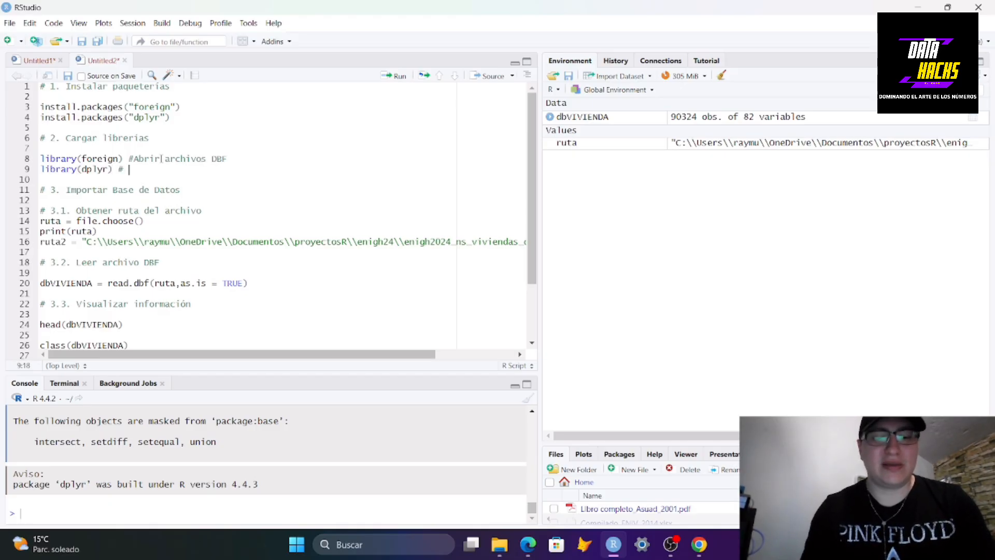
{"action": "key", "text": "BackSpace"}
{"action": "type", "text": "Manipular "}
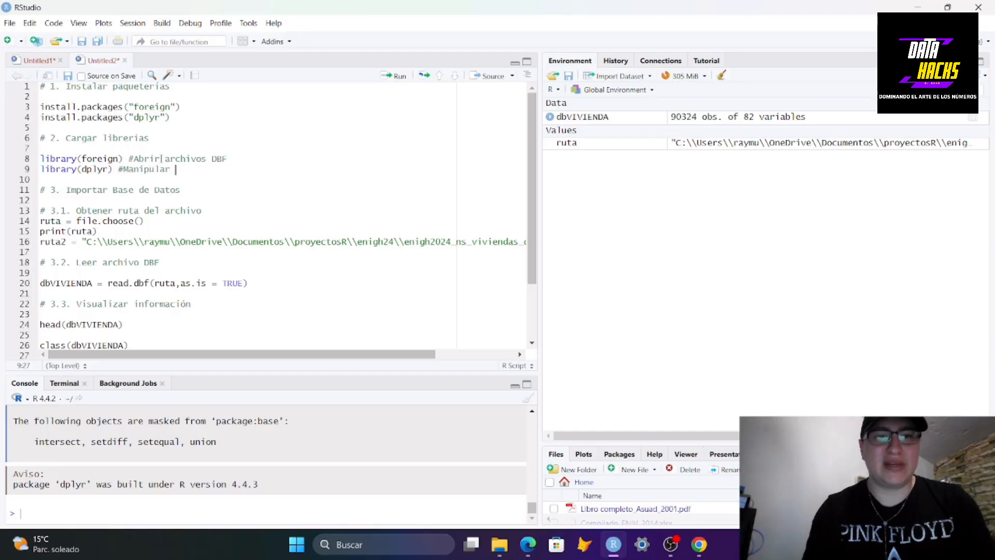
{"action": "type", "text": "Datas Fr"}
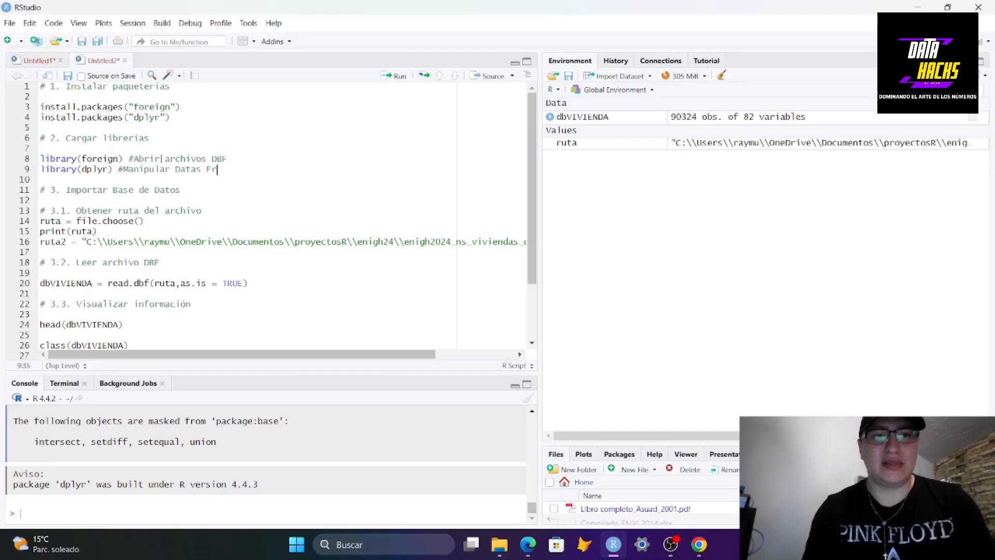
{"action": "type", "text": "ame"}
{"action": "key", "text": "BackSpace"}
{"action": "key", "text": "BackSpace"}
{"action": "key", "text": "BackSpace"}
{"action": "key", "text": "BackSpace"}
{"action": "key", "text": "BackSpace"}
{"action": "key", "text": "BackSpace"}
{"action": "key", "text": "BackSpace"}
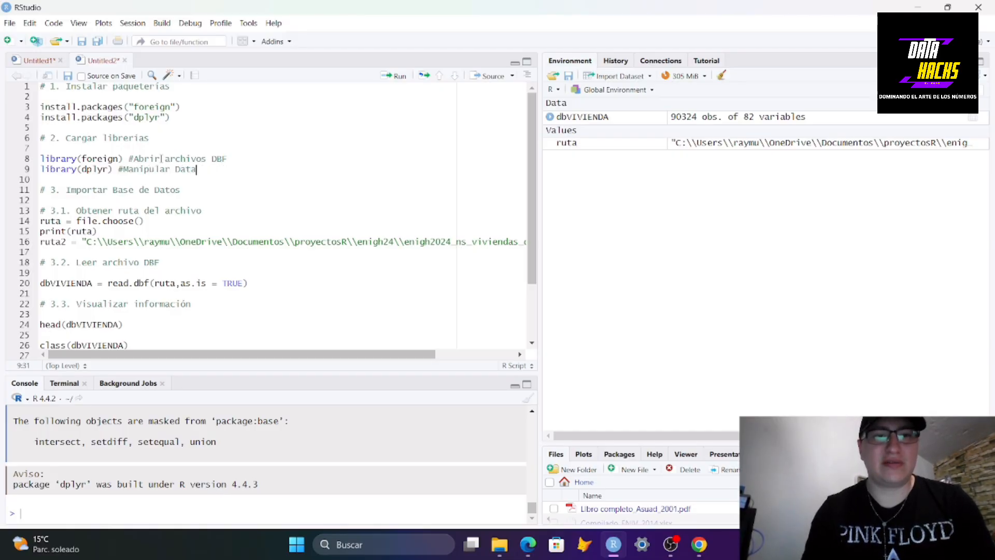
{"action": "type", "text": "Frames"}
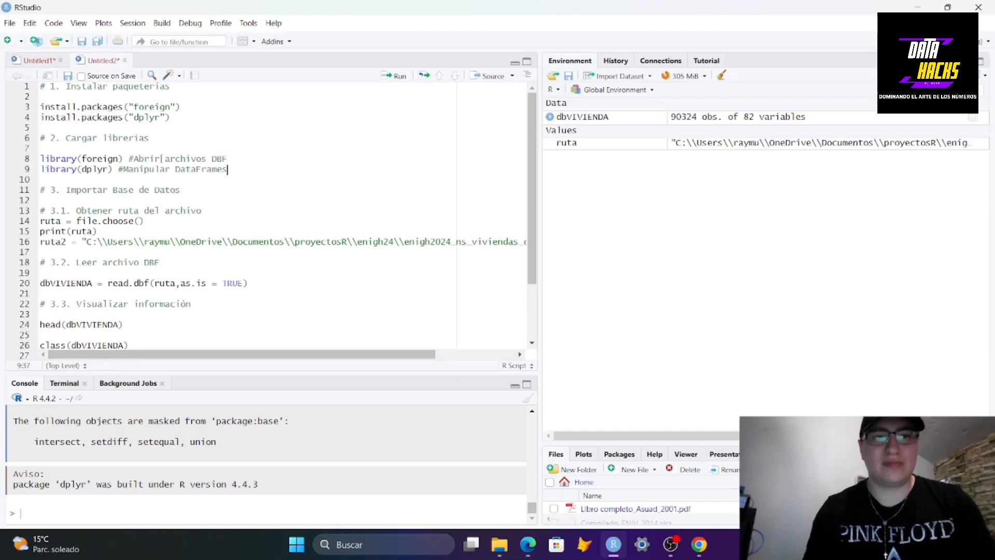
Begin the assignment db_VIVIENDA_CORTO = dbVIVIENDA on a new line below the work-section comment
{"action": "scroll", "coordinate": [161, 158], "scroll_direction": "down", "scroll_amount": 3}
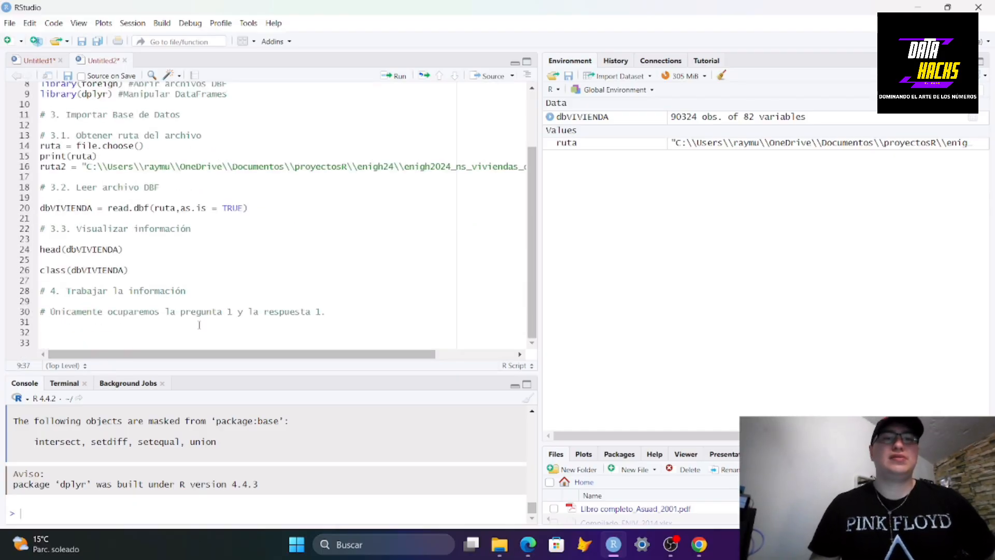
{"action": "left_click", "coordinate": [198, 328]}
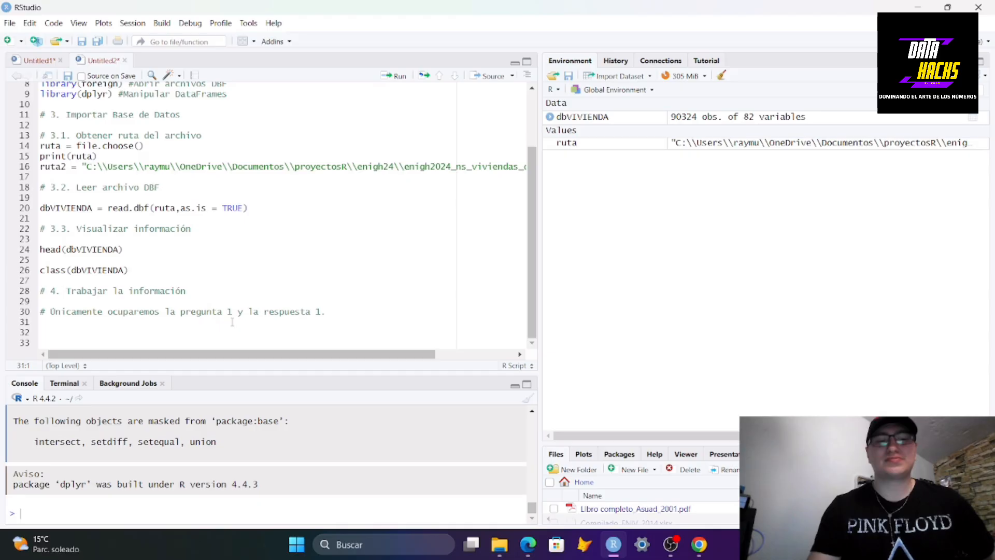
{"action": "key", "text": "Return"}
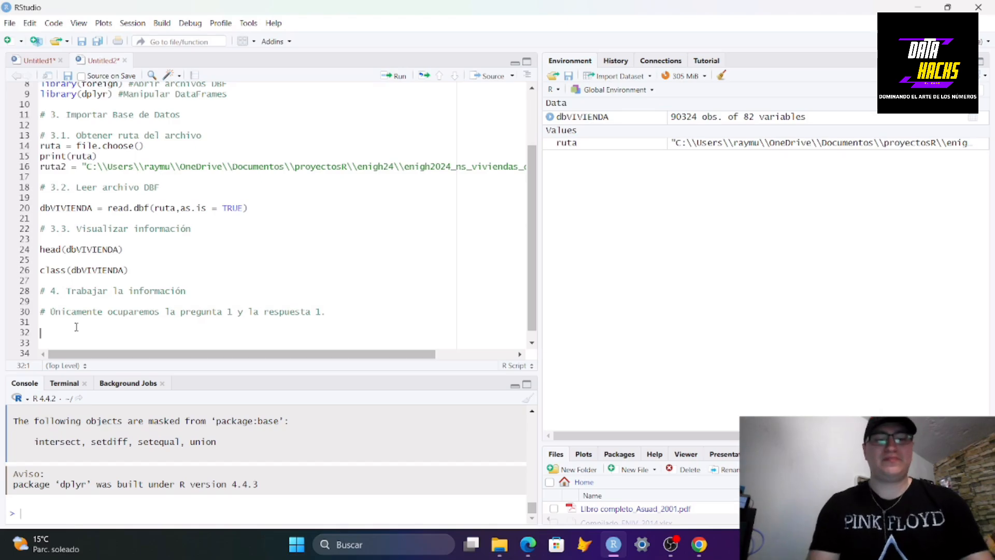
{"action": "type", "text": "db"}
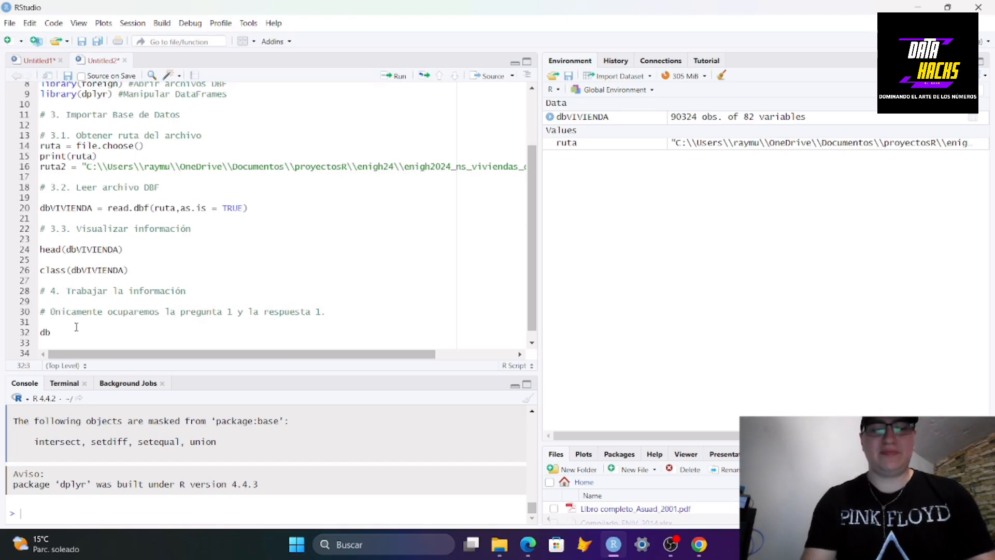
{"action": "type", "text": "_V"}
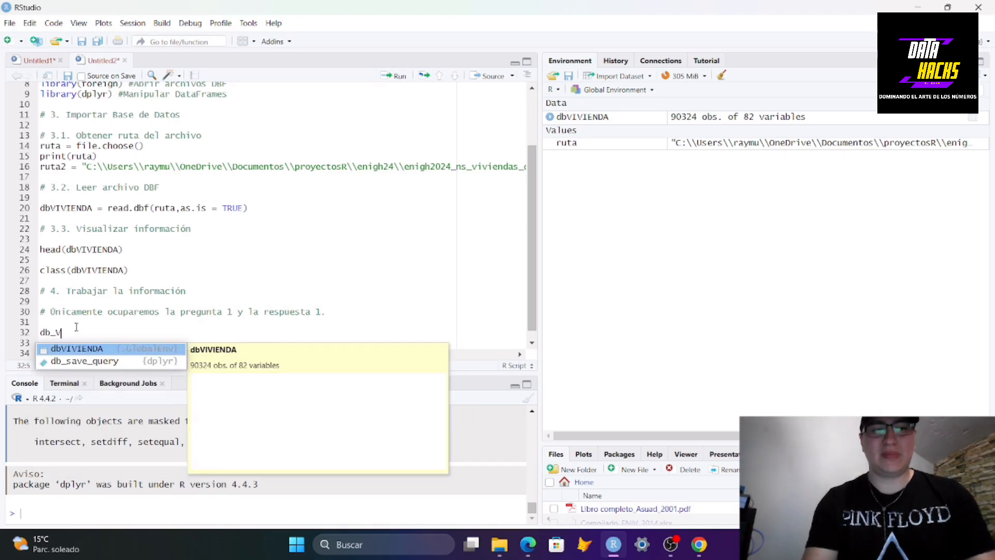
{"action": "type", "text": "IVIEN"}
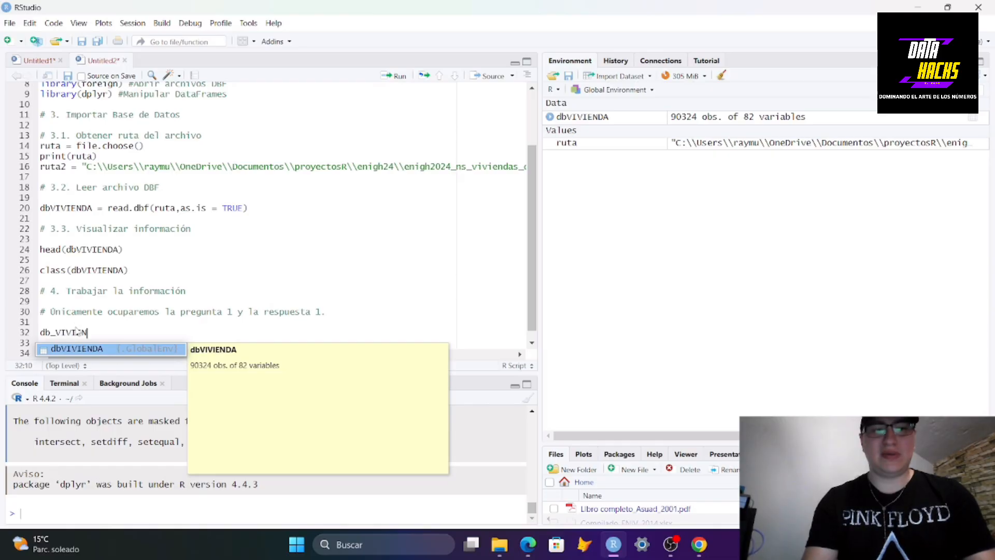
{"action": "type", "text": "DA_"}
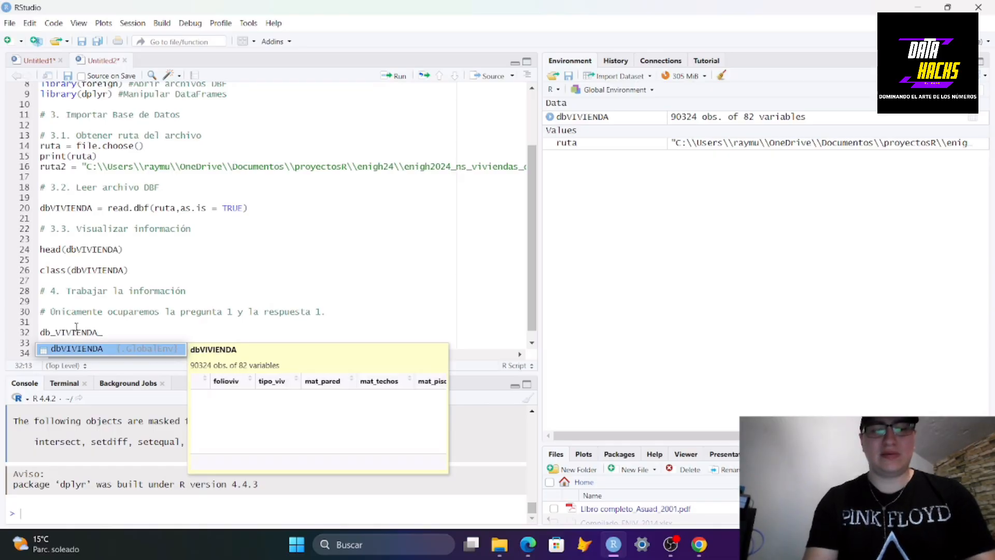
{"action": "type", "text": "CORTO ="}
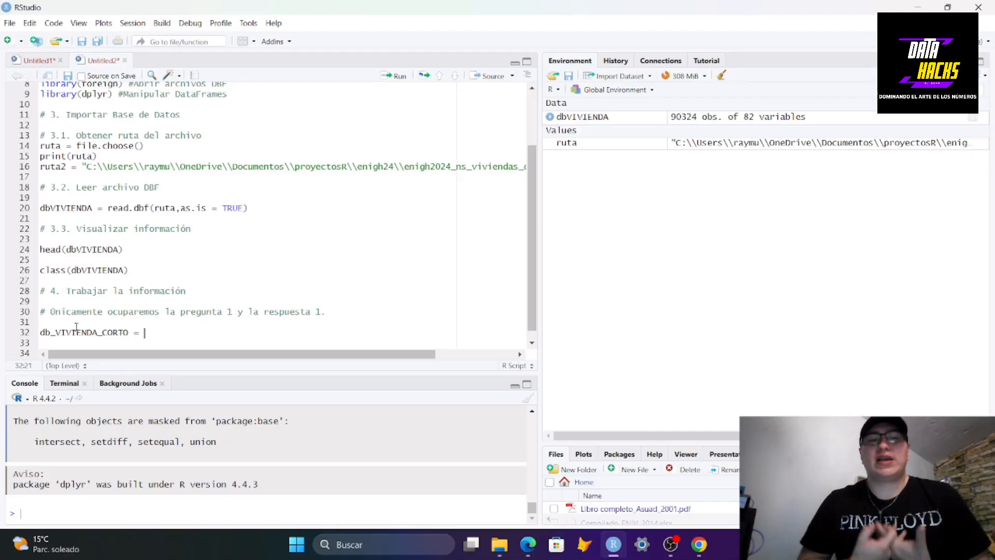
{"action": "type", "text": "DB"}
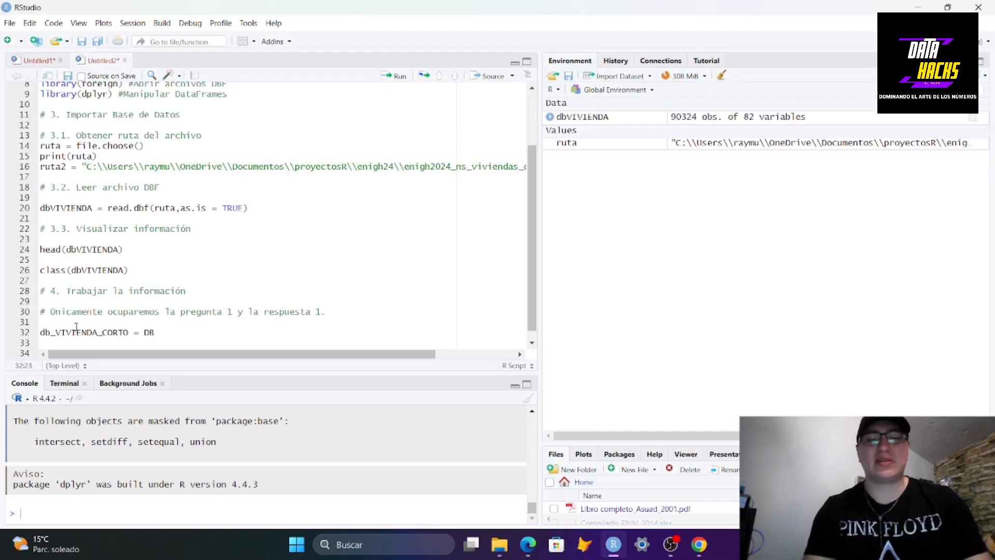
{"action": "key", "text": "BackSpace"}
{"action": "key", "text": "BackSpace"}
{"action": "type", "text": "dbVI"}
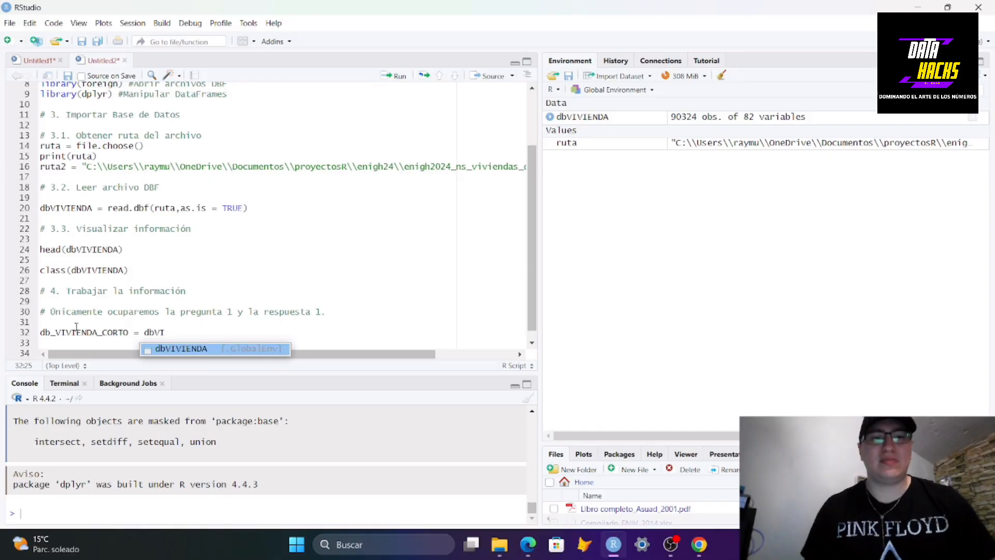
{"action": "key", "text": "Tab"}
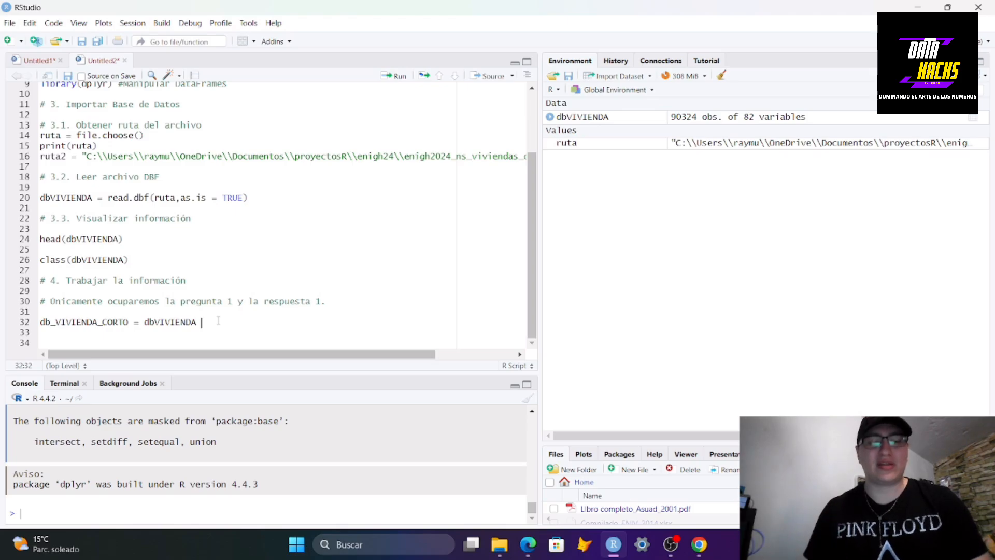
Append the pipe operator %>% and start a select( call on the next line
{"action": "key", "text": "ctrl+shift+m"}
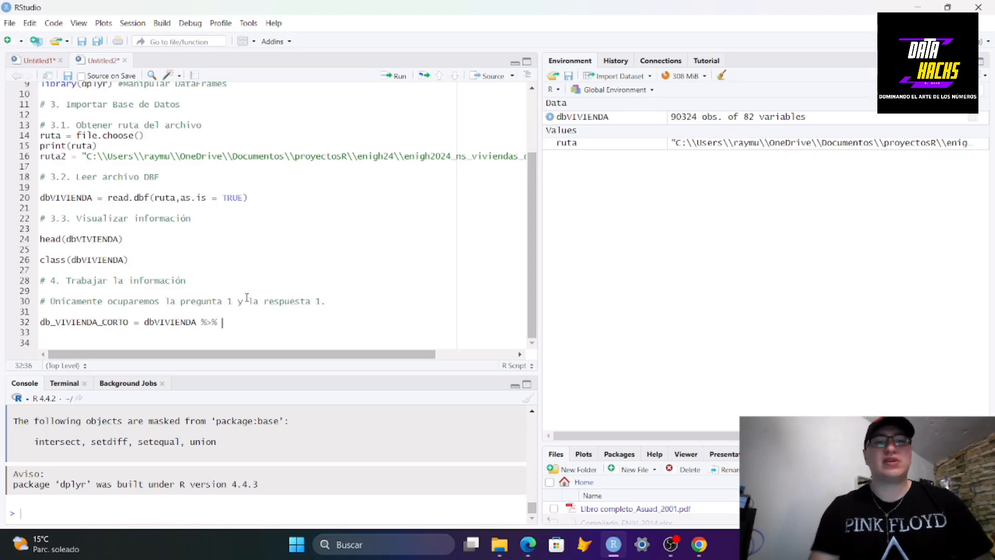
{"action": "key", "text": "Return"}
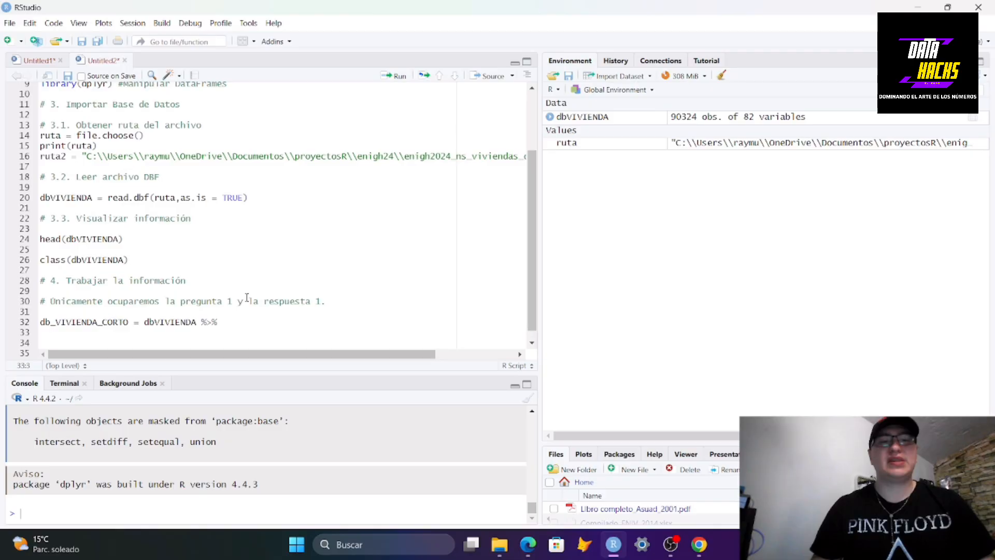
{"action": "scroll", "coordinate": [254, 283], "scroll_direction": "down", "scroll_amount": 1}
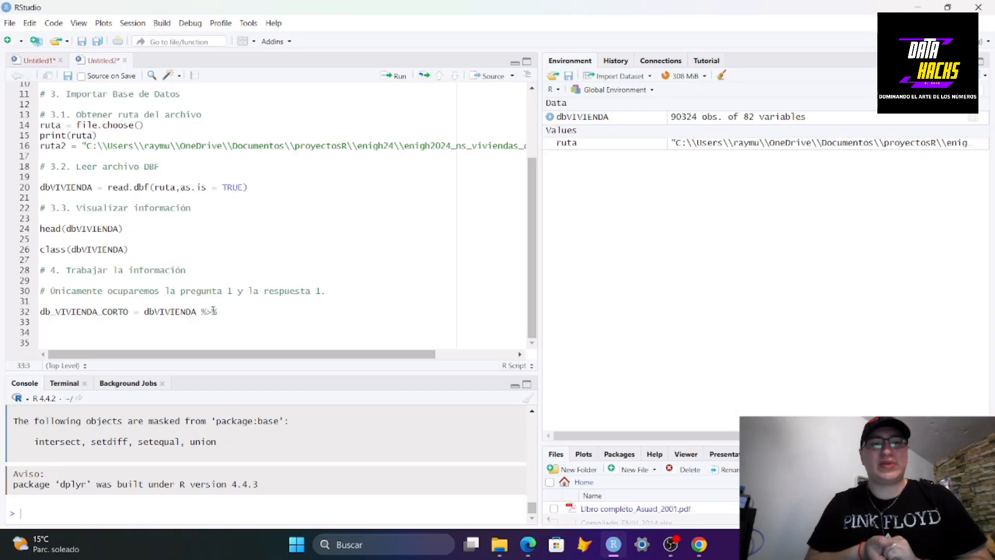
{"action": "left_click_drag", "start_coordinate": [200, 313], "coordinate": [218, 313]}
{"action": "left_click", "coordinate": [170, 323]}
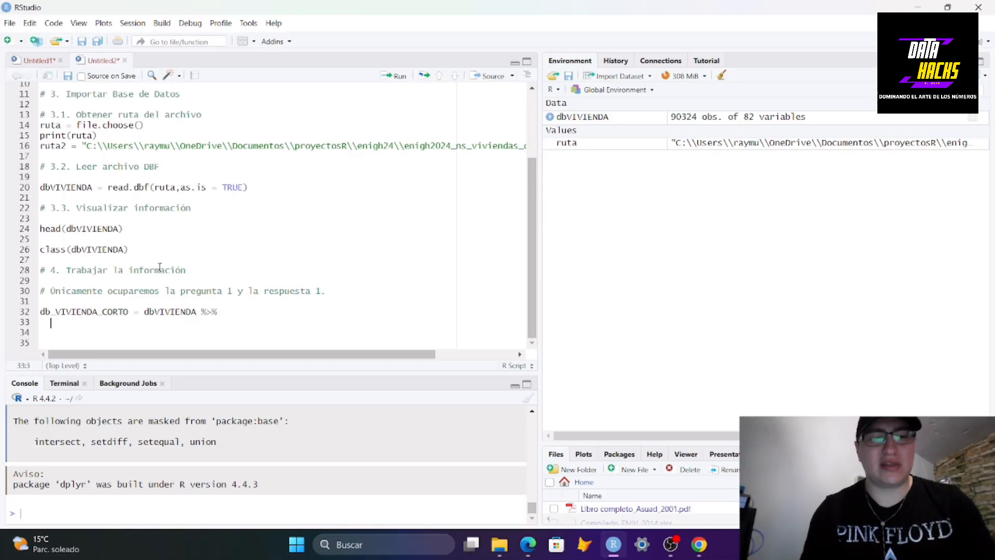
{"action": "type", "text": "select"}
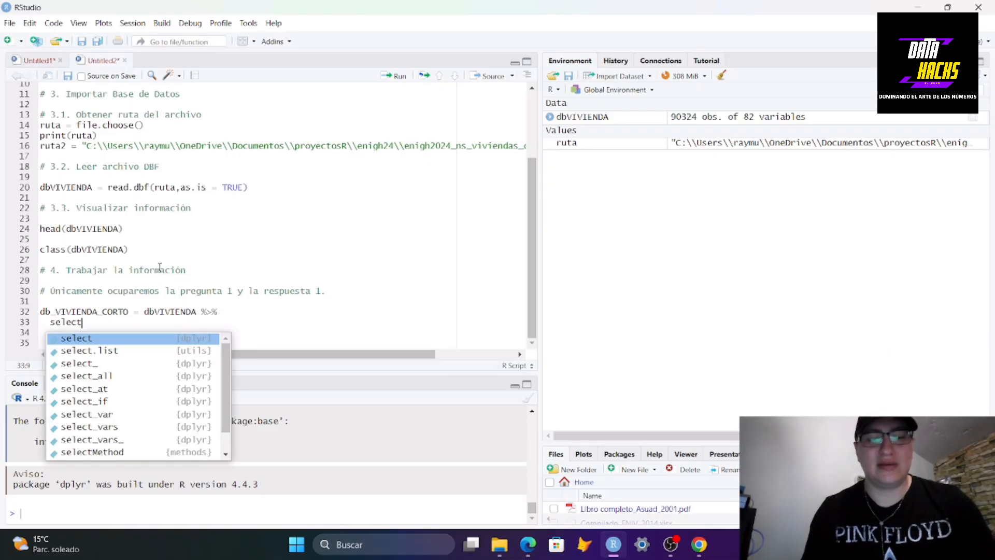
{"action": "type", "text": "("}
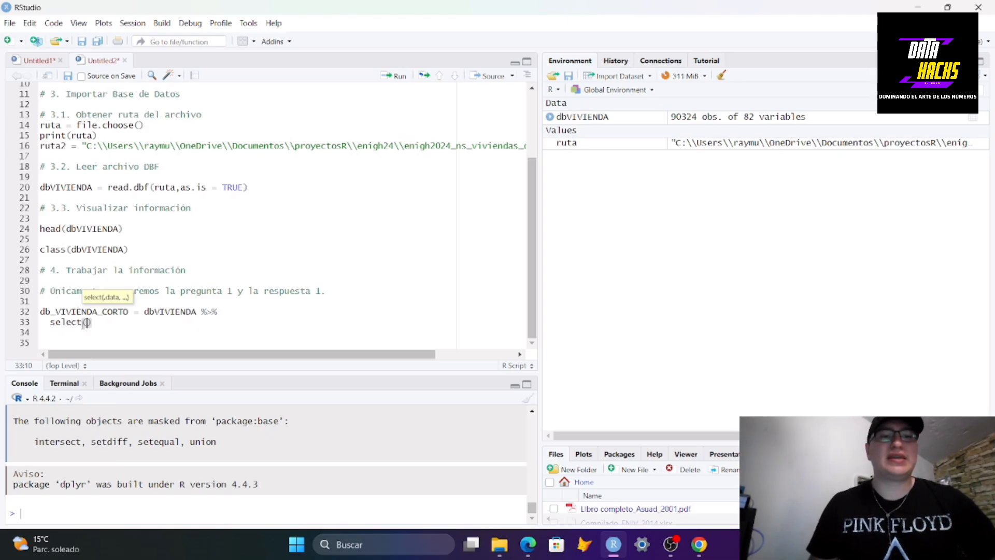
Complete the select call with folioviv, tipo_viv and factor, checking the column names in the dbVIVIENDA viewer, and run the assignment
{"action": "left_click", "coordinate": [706, 117]}
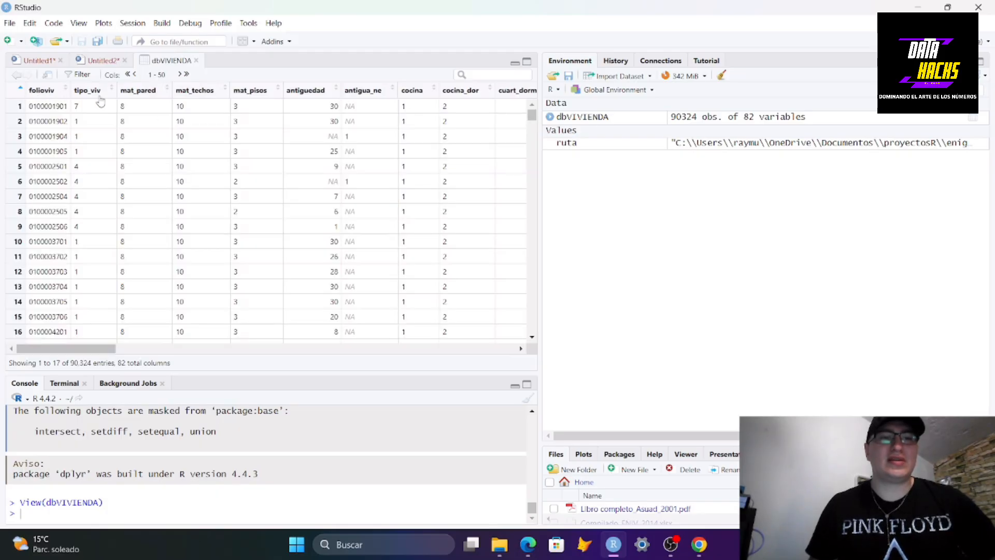
{"action": "left_click", "coordinate": [106, 60]}
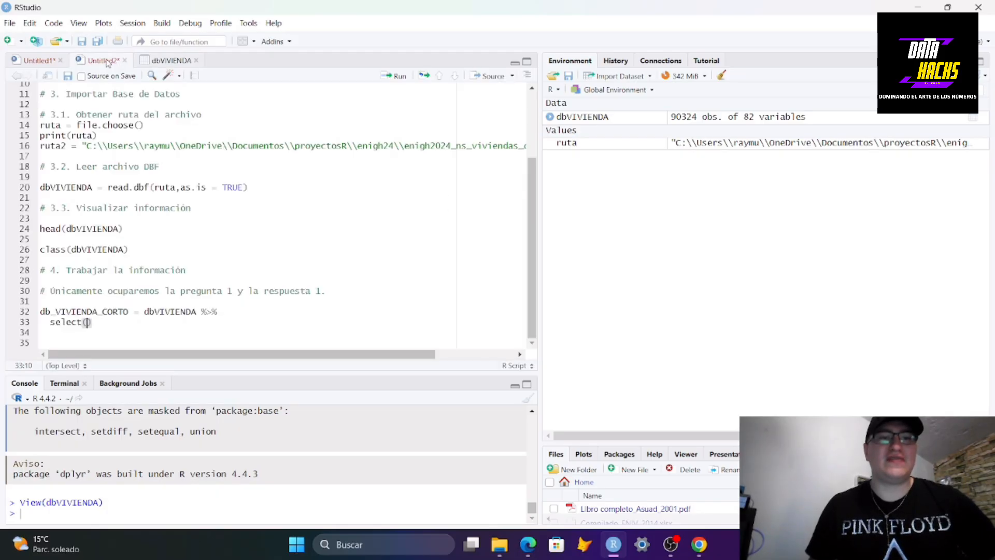
{"action": "type", "text": "folio"}
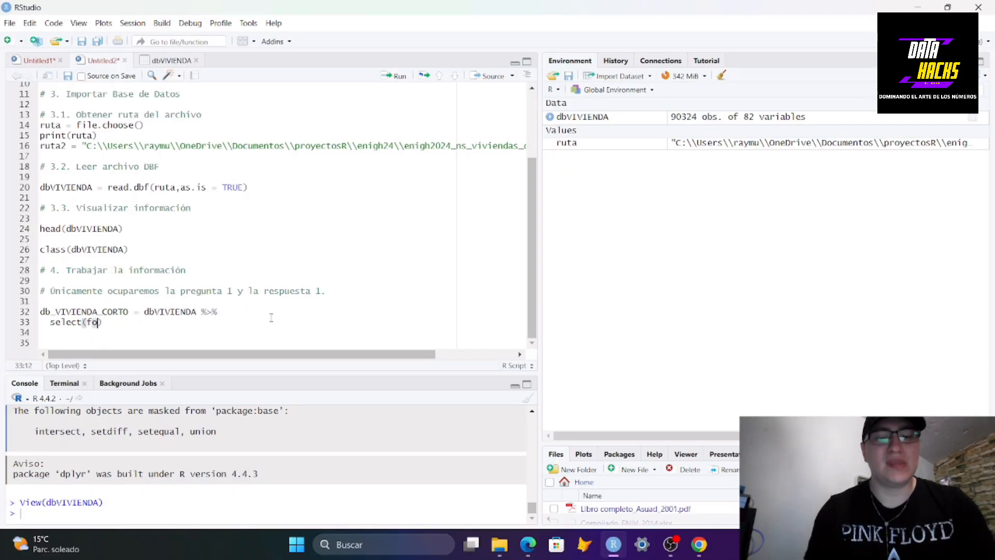
{"action": "key", "text": "Tab"}
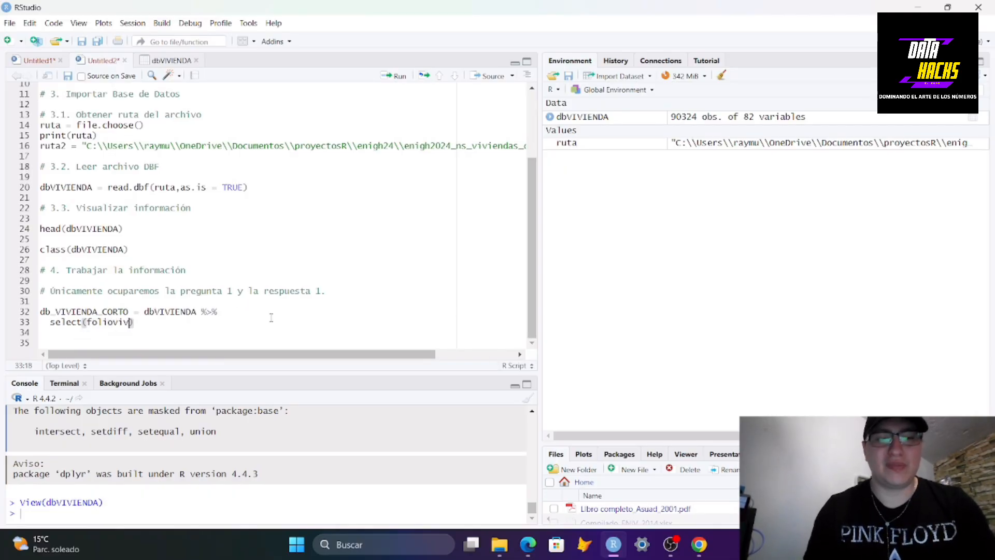
{"action": "type", "text": ","}
{"action": "type", "text": "tipo"}
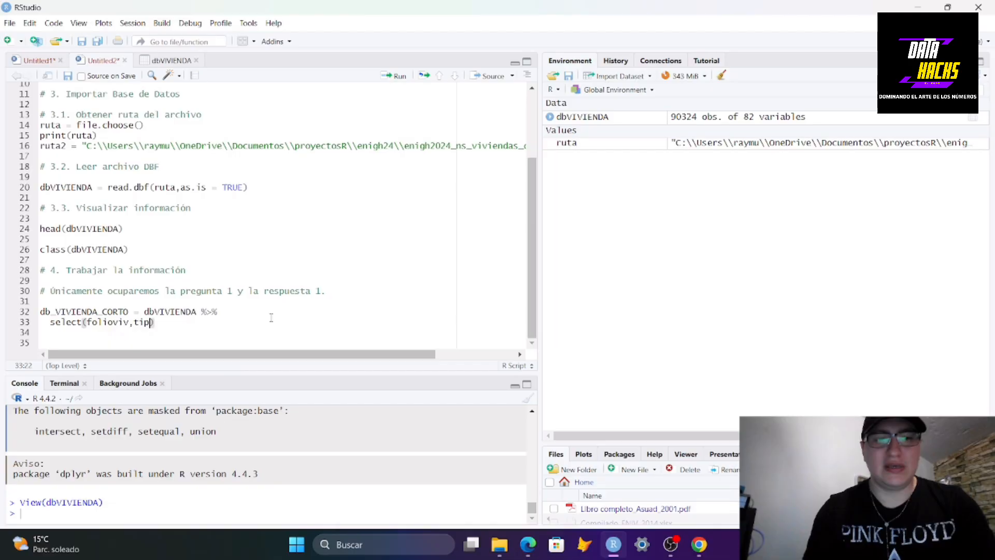
{"action": "key", "text": "Tab"}
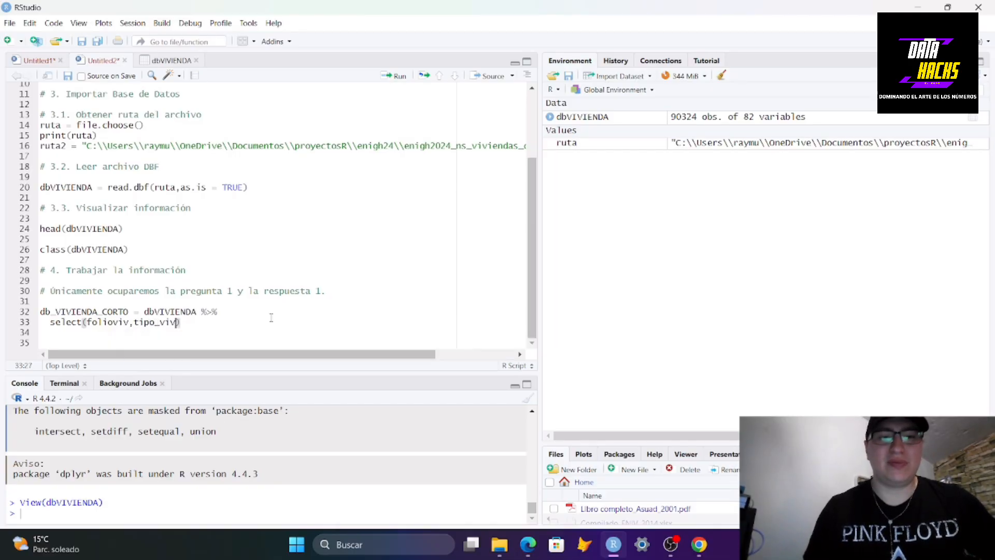
{"action": "type", "text": ","}
{"action": "type", "text": "factor"}
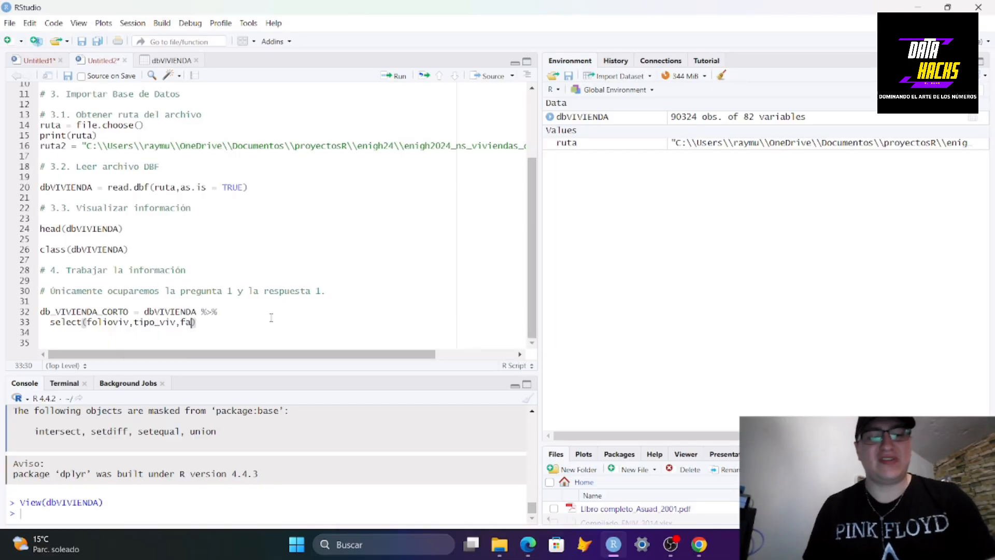
{"action": "type", "text": ")"}
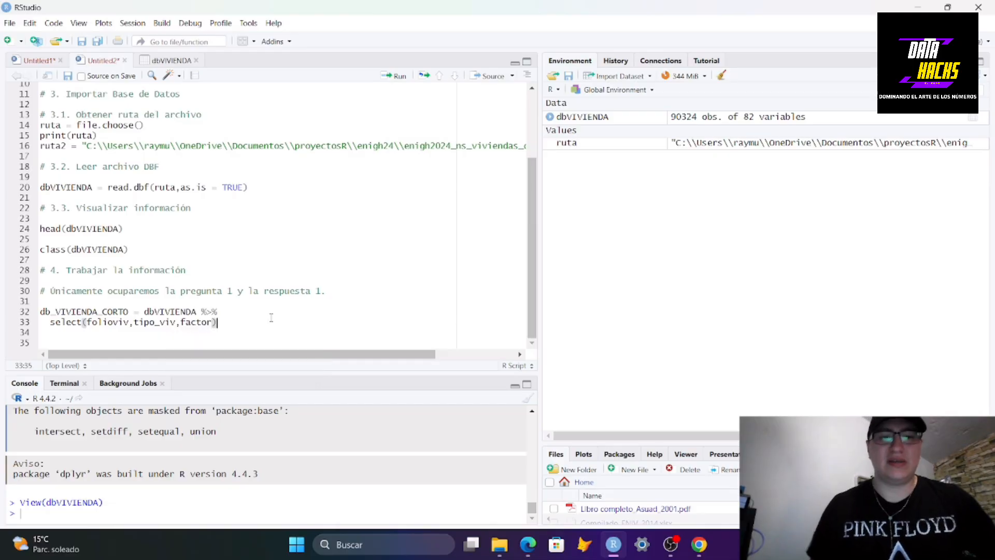
{"action": "key", "text": "ctrl+Return"}
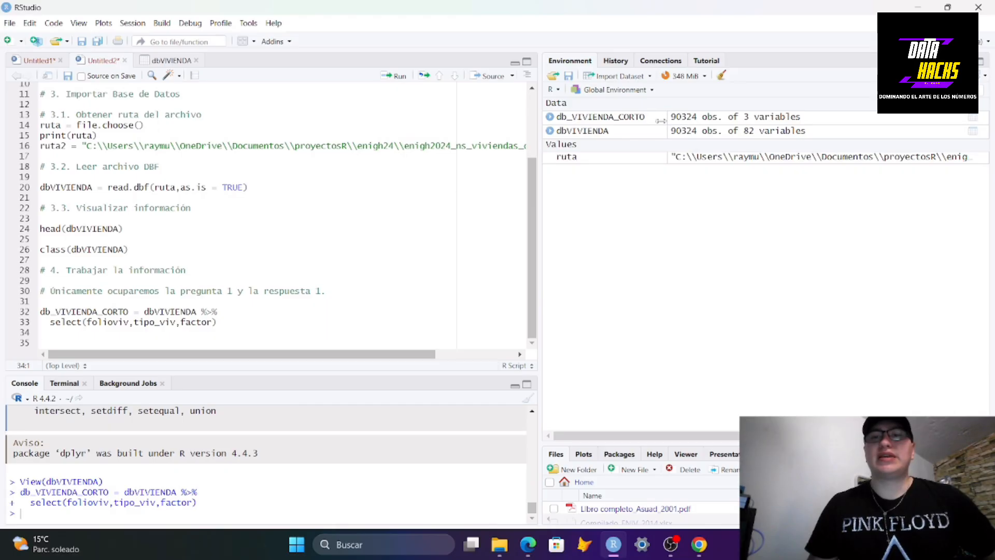
Open the db_VIVIENDA_CORTO dataset viewer and re-read the work-section comment in the script
{"action": "left_click", "coordinate": [678, 121]}
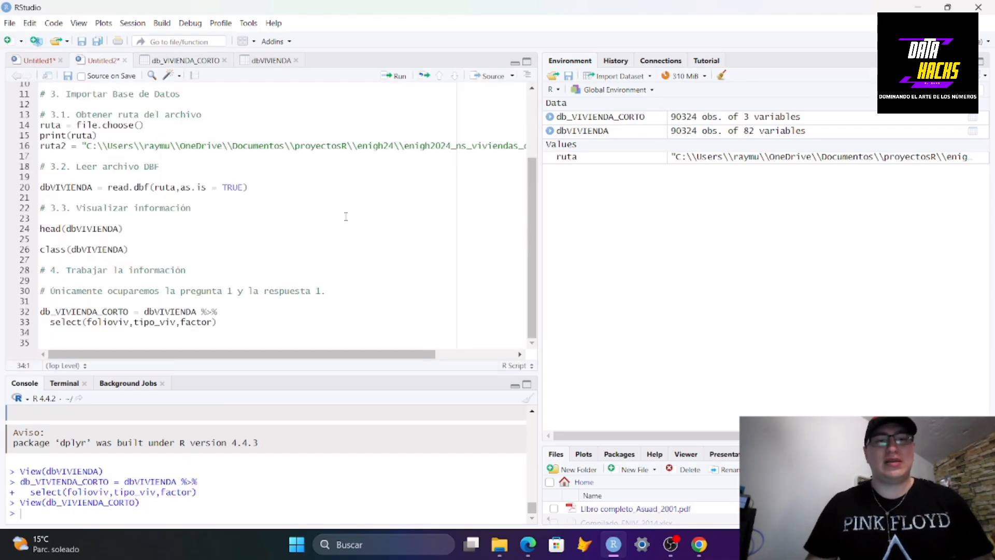
{"action": "left_click_drag", "start_coordinate": [238, 291], "coordinate": [322, 291]}
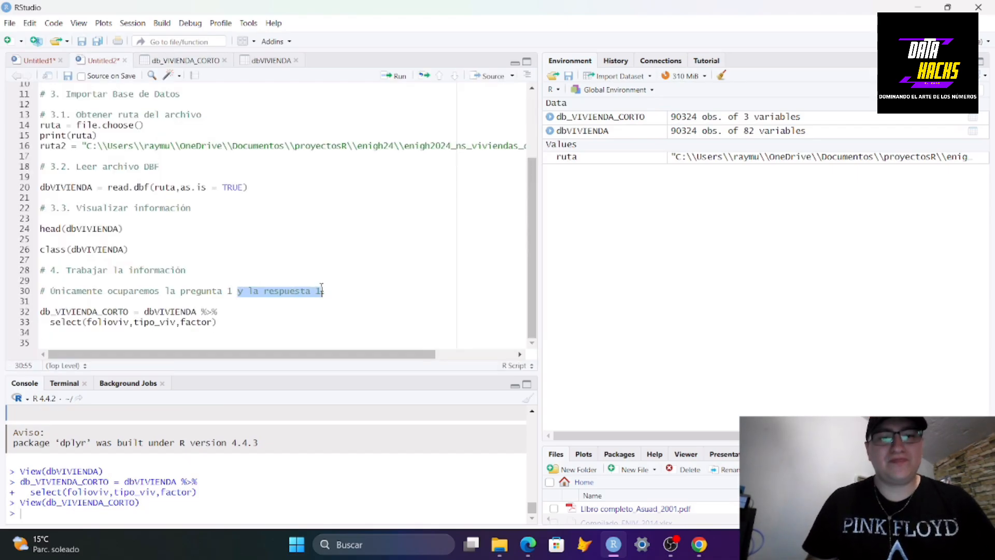
{"action": "left_click", "coordinate": [338, 313]}
{"action": "scroll", "coordinate": [339, 301], "scroll_direction": "up", "scroll_amount": 2}
{"action": "scroll", "coordinate": [308, 278], "scroll_direction": "down", "scroll_amount": 2}
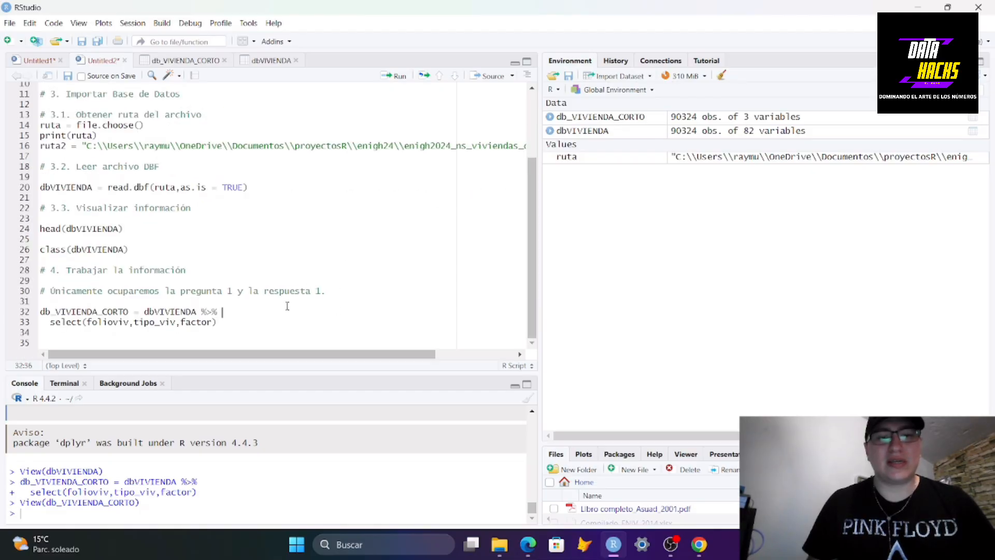
Append the comment # Nos quedamos con las variables de interés after the select line and add blank lines below
{"action": "left_click", "coordinate": [244, 324]}
{"action": "type", "text": "#"}
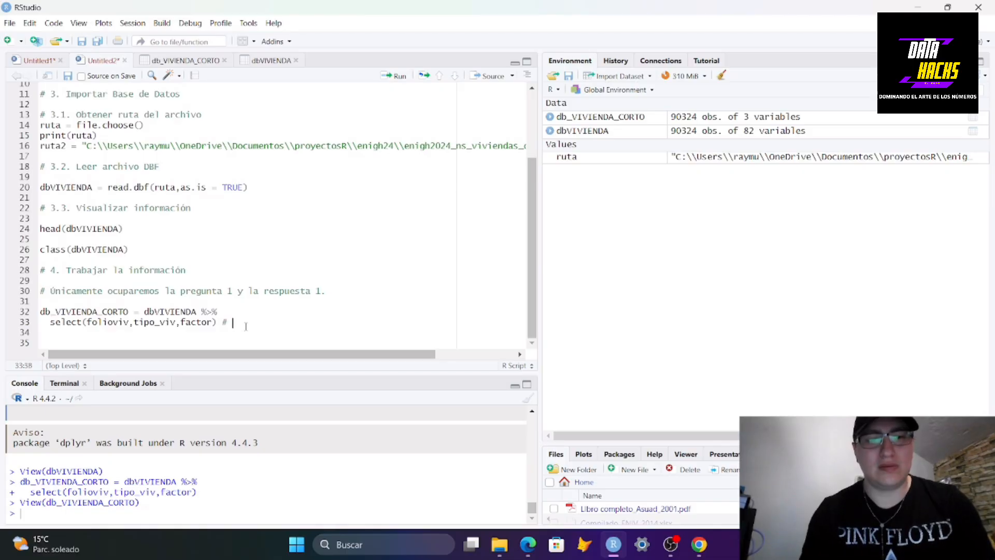
{"action": "type", "text": " Nos qued"}
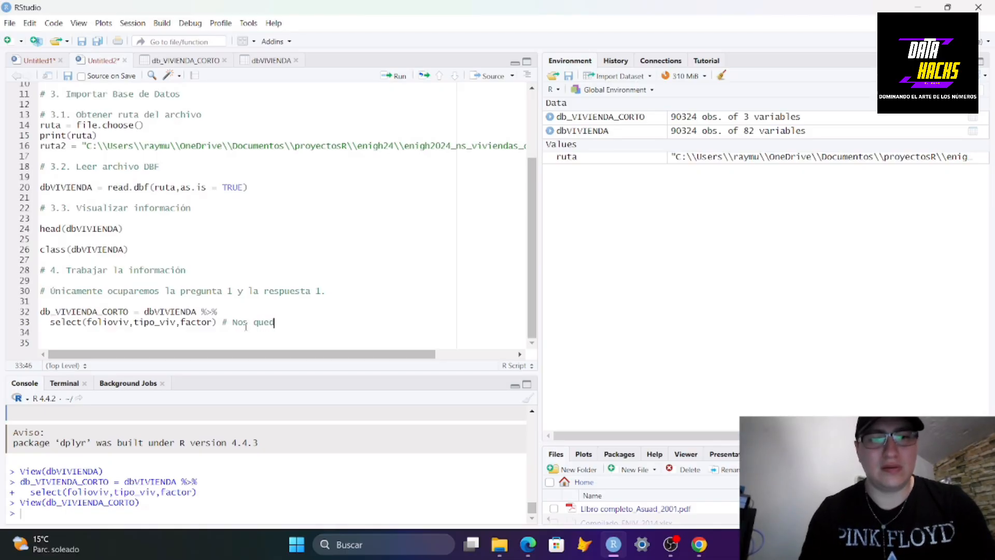
{"action": "type", "text": "amos con las var"}
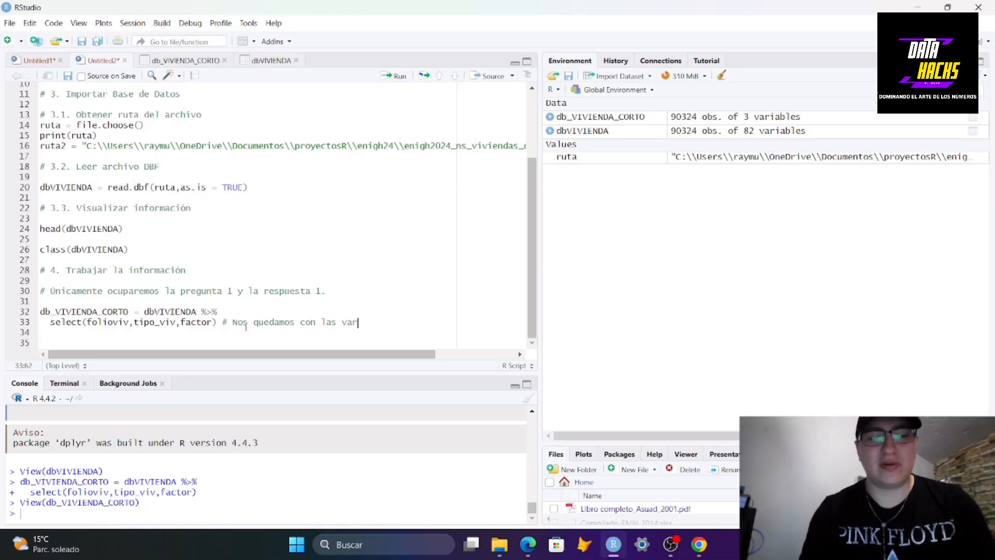
{"action": "type", "text": "iables de interés"}
{"action": "key", "text": "Return"}
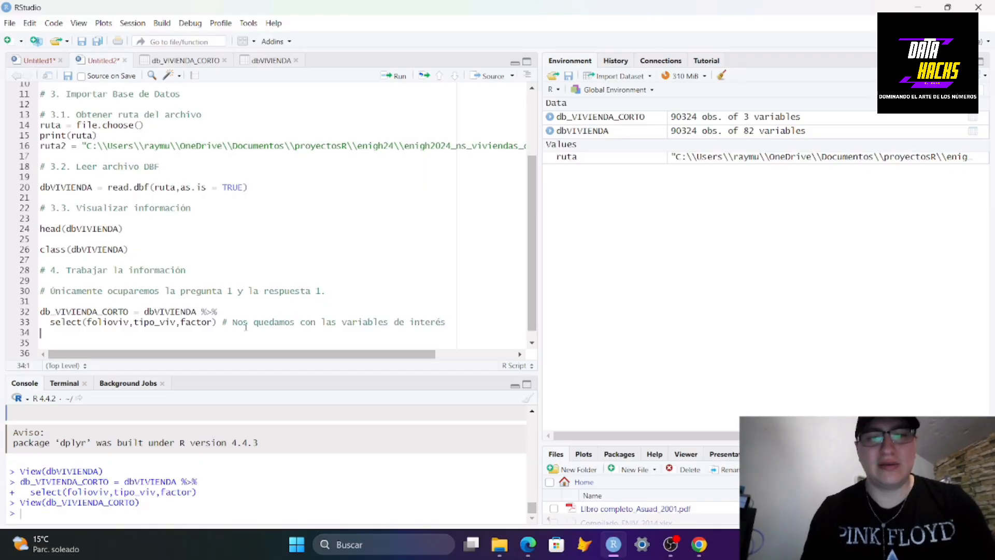
{"action": "key", "text": "Return"}
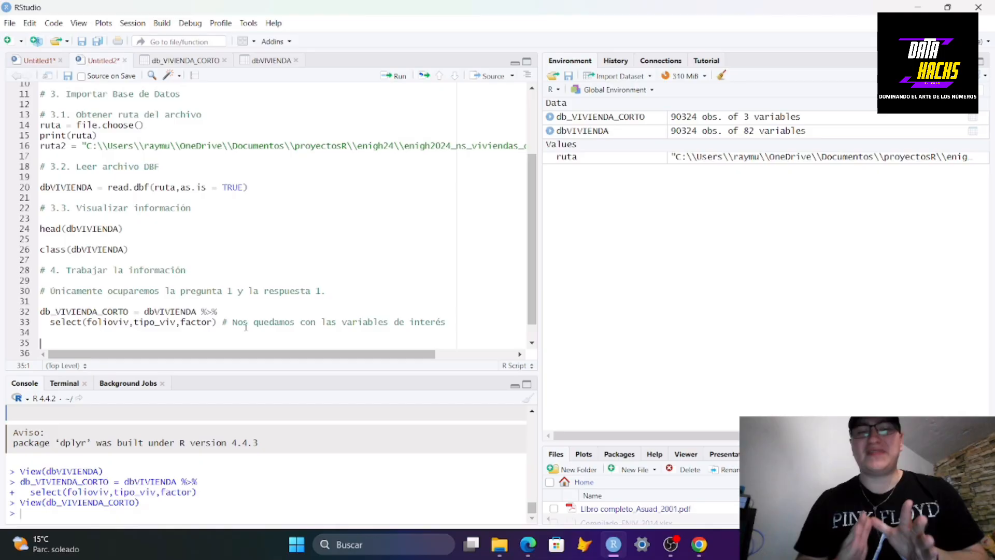
Inspect the folioviv, tipo_viv and factor columns in the db_VIVIENDA_CORTO table
{"action": "left_click", "coordinate": [201, 62]}
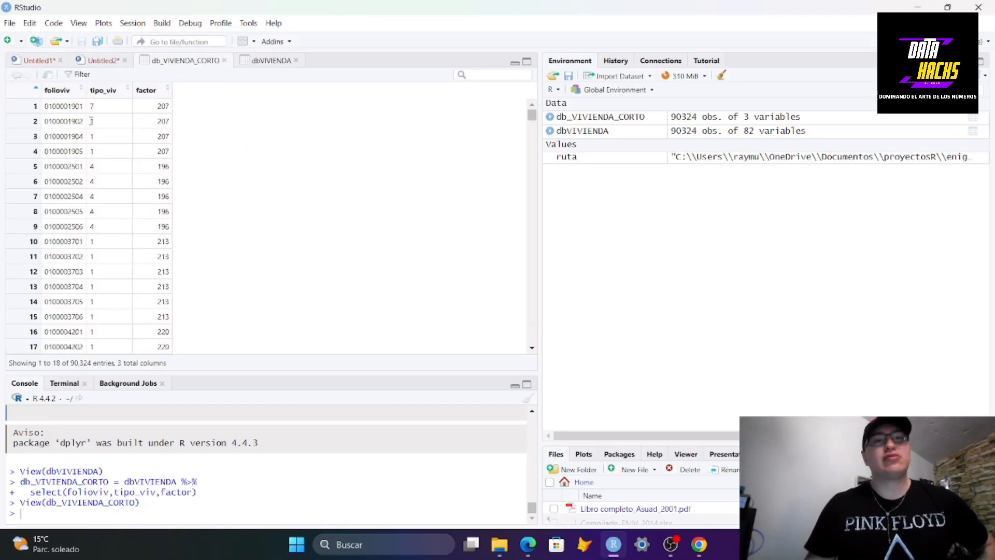
{"action": "left_click_drag", "start_coordinate": [89, 122], "coordinate": [102, 125]}
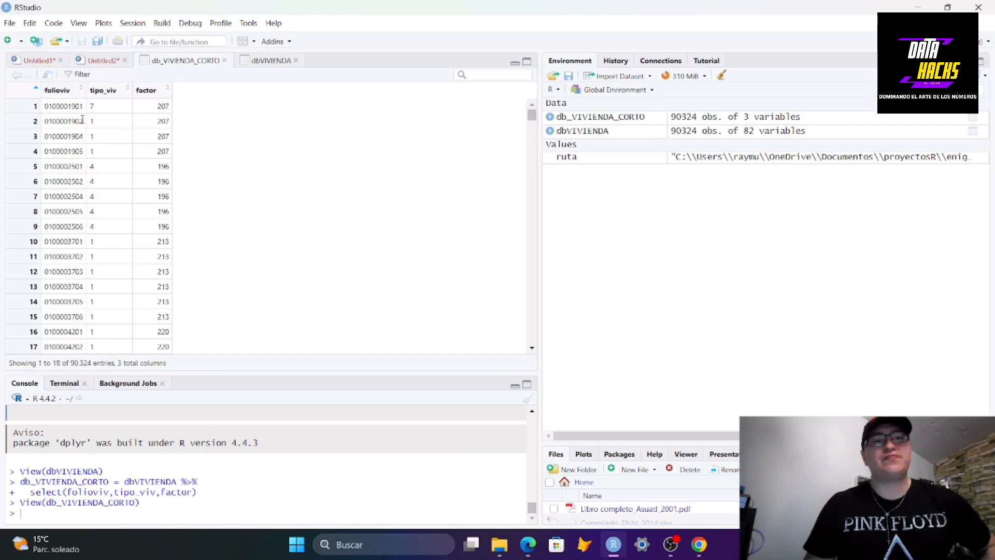
{"action": "left_click", "coordinate": [89, 61]}
{"action": "scroll", "coordinate": [216, 261], "scroll_direction": "up", "scroll_amount": 2}
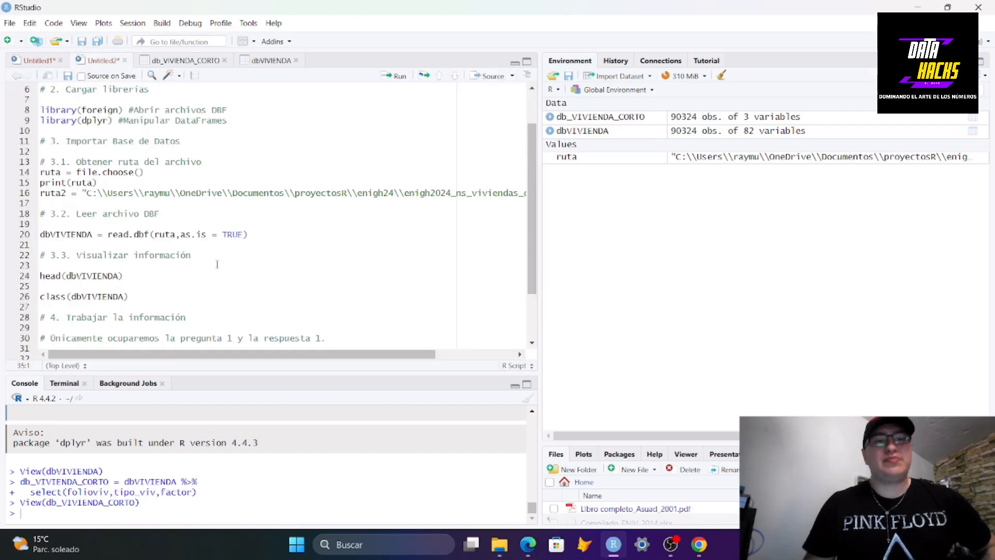
{"action": "scroll", "coordinate": [216, 261], "scroll_direction": "down", "scroll_amount": 3}
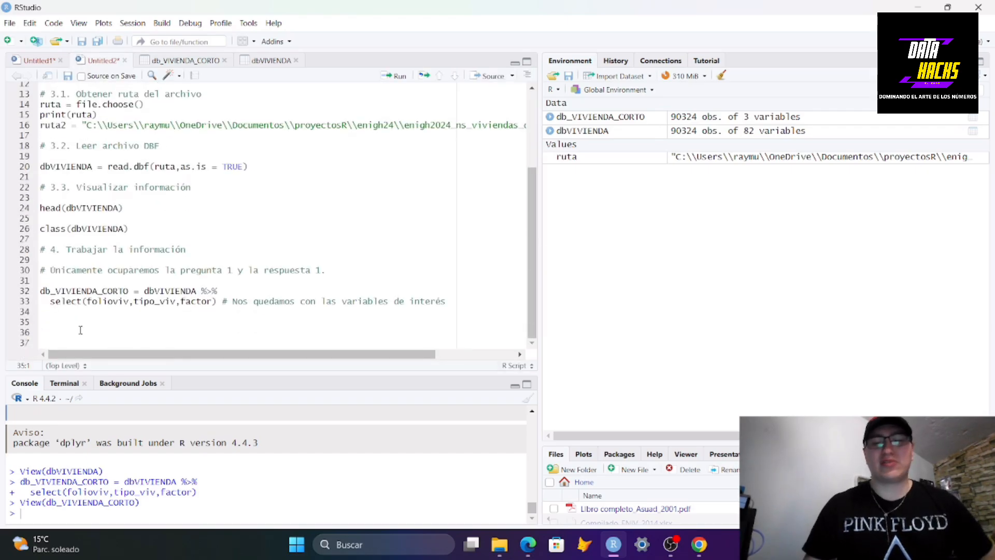
Add the comment # Número de Hogares Totales followed by two new lines
{"action": "type", "text": "# "}
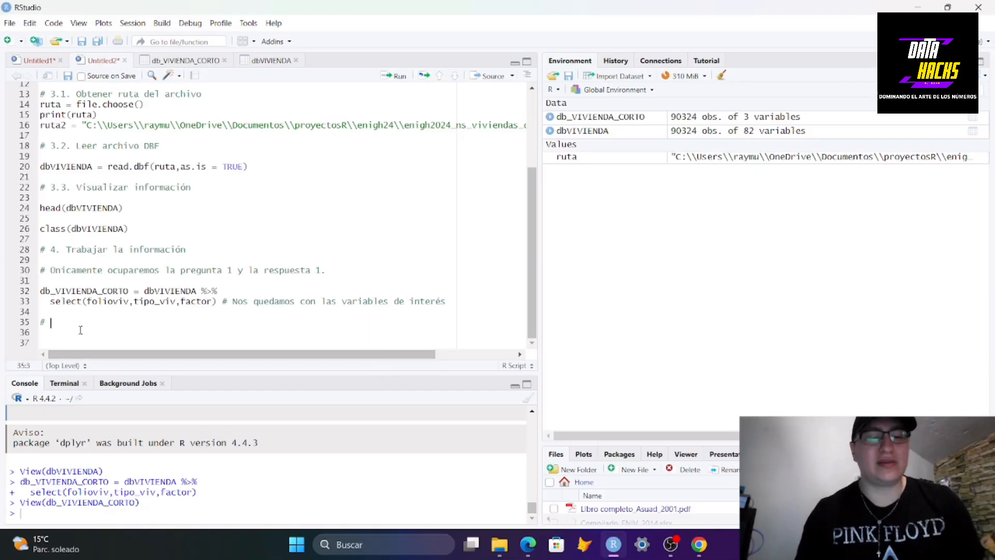
{"action": "type", "text": "Nú"}
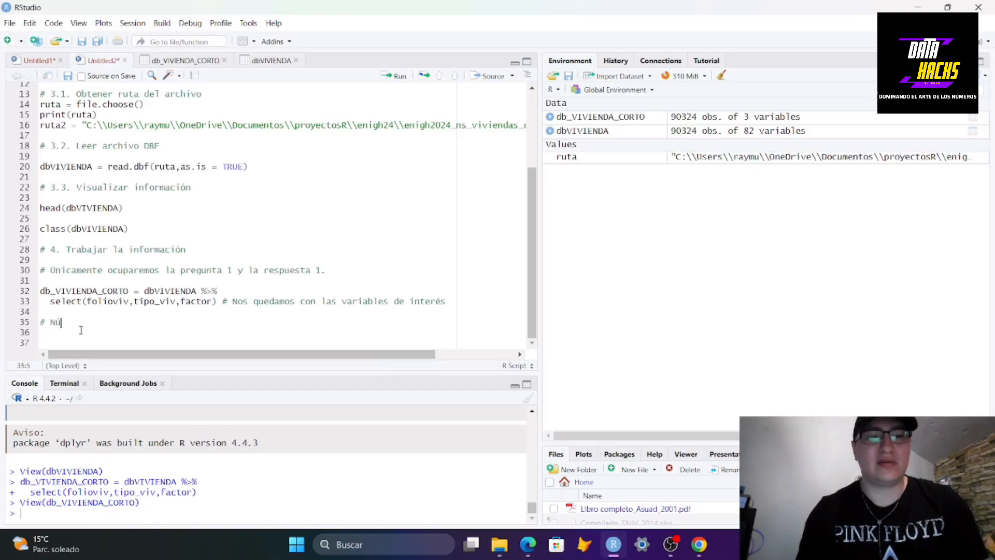
{"action": "type", "text": "mero de H"}
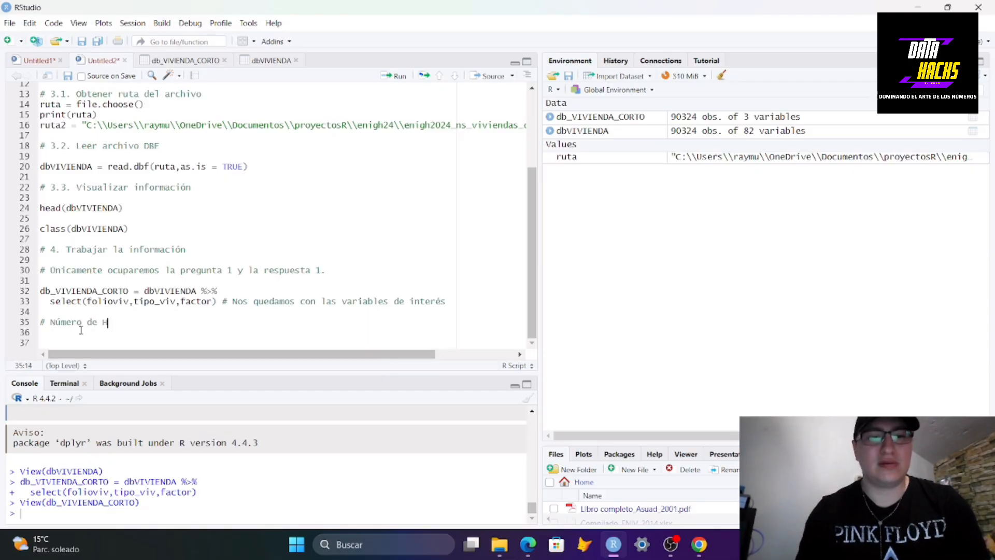
{"action": "type", "text": "ogares Totales"}
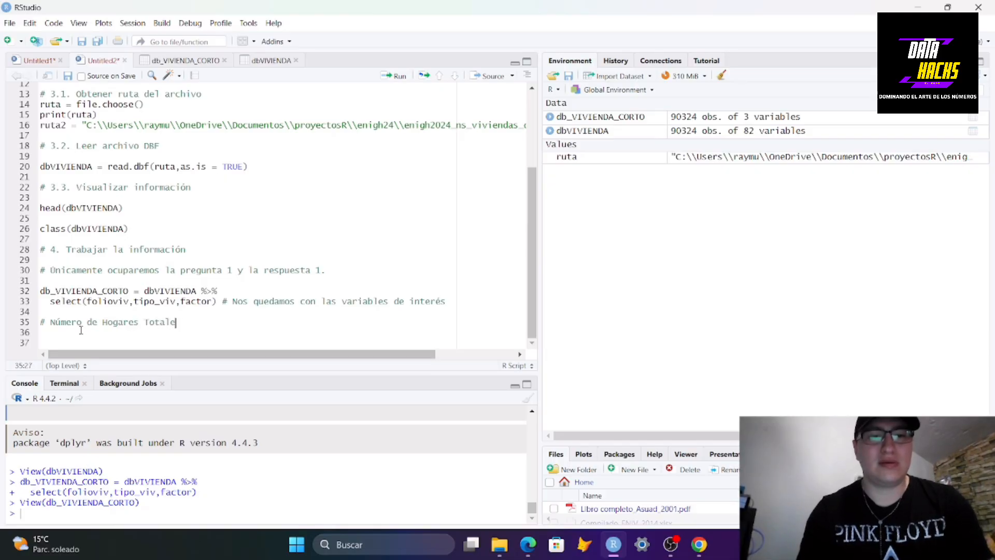
{"action": "key", "text": "Return"}
{"action": "key", "text": "Return"}
Write hogares_totales = sum(db_VIVIENDA_CORTO$factor) on the line below the comment
{"action": "type", "text": "hog"}
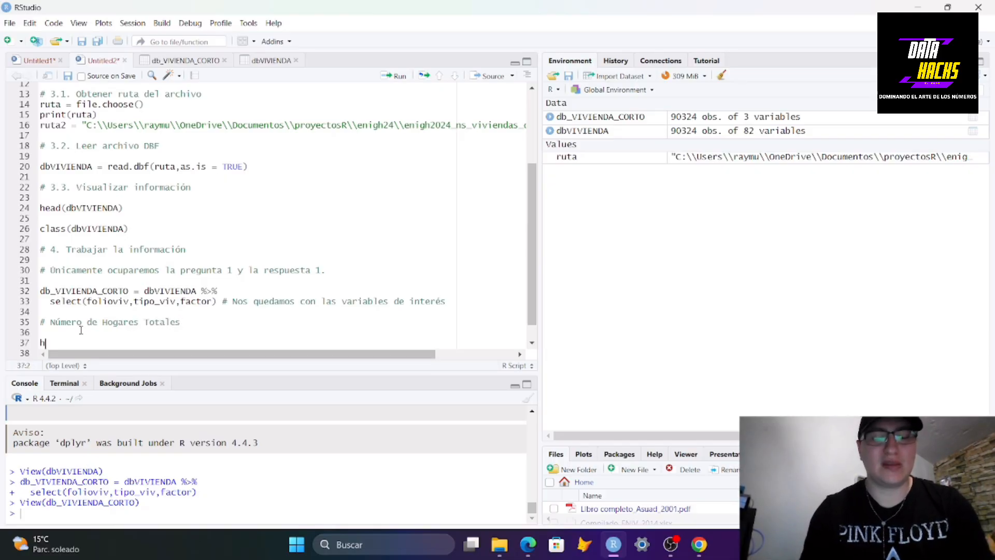
{"action": "key", "text": "BackSpace"}
{"action": "key", "text": "BackSpace"}
{"action": "type", "text": "ogares_"}
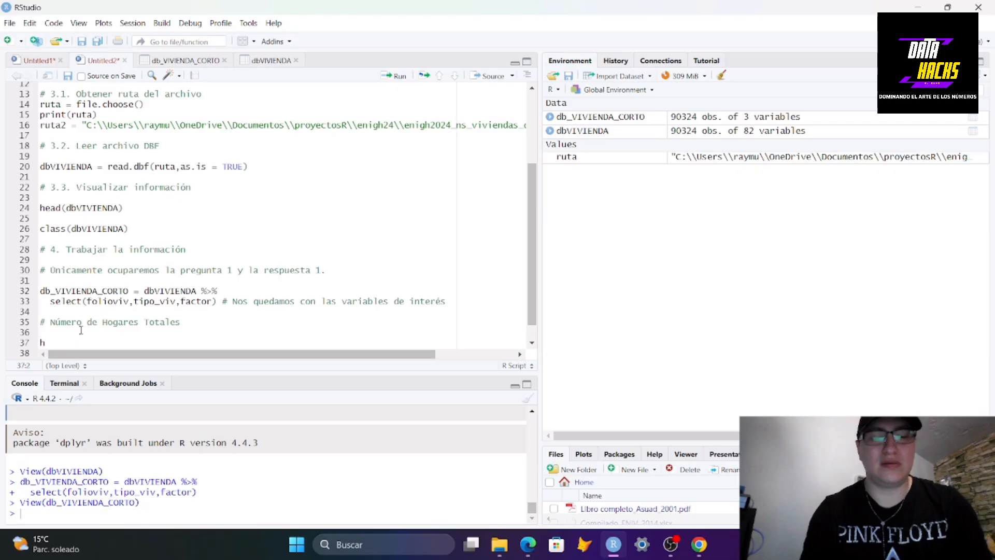
{"action": "type", "text": "totales = "}
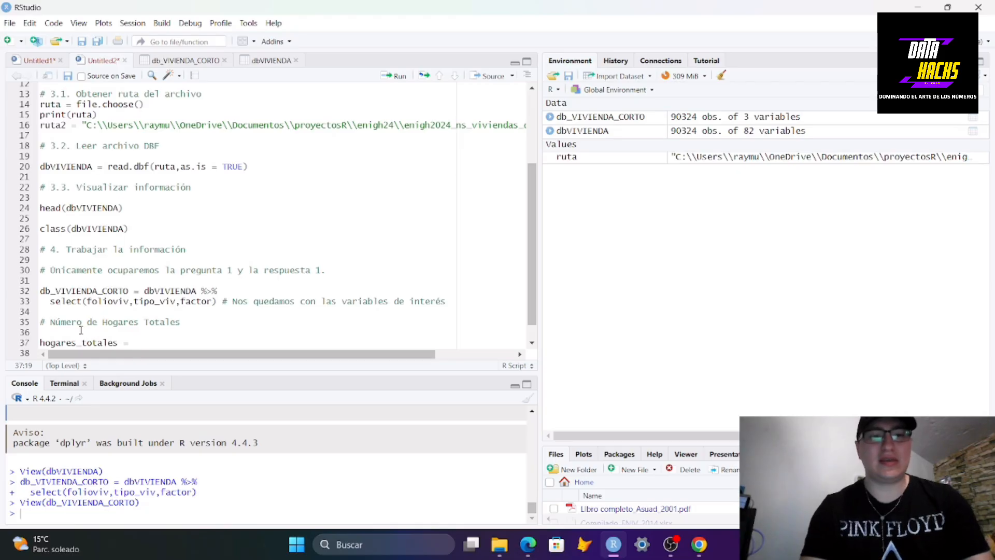
{"action": "type", "text": "sum"}
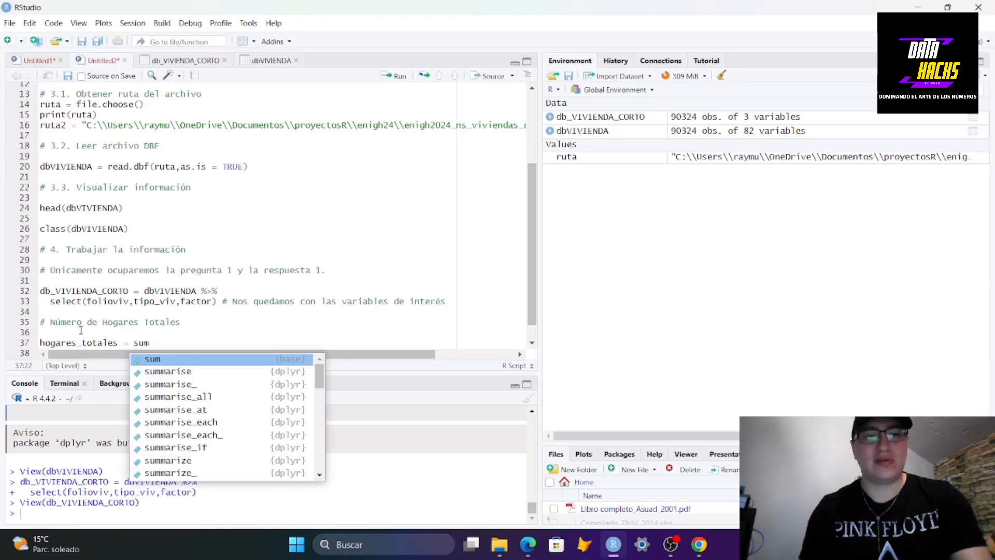
{"action": "type", "text": "("}
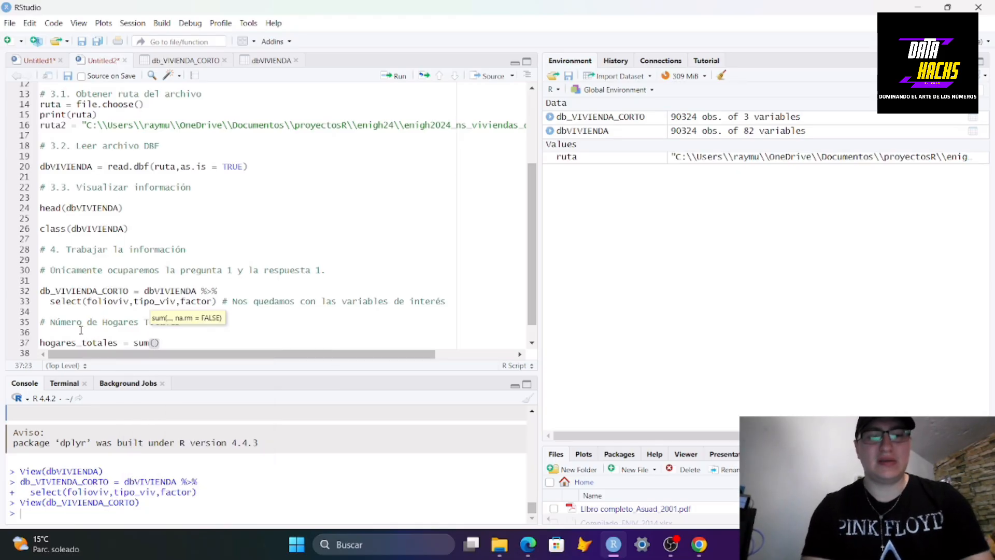
{"action": "type", "text": "db_"}
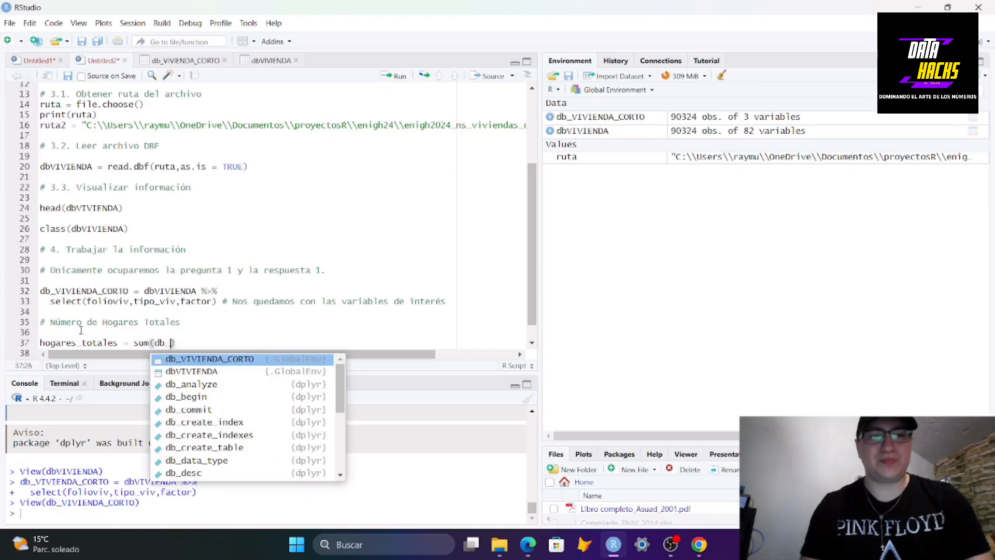
{"action": "key", "text": "Return"}
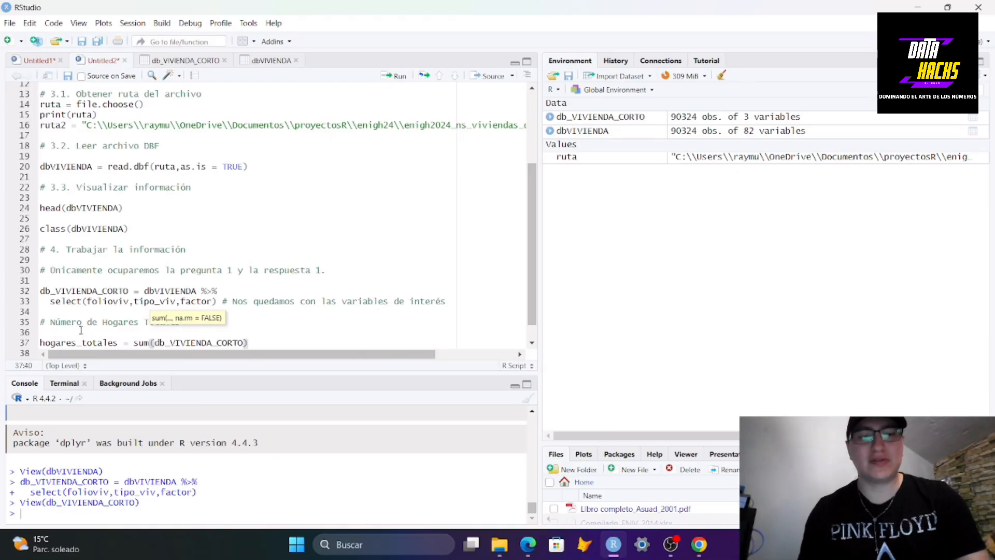
{"action": "type", "text": "$"}
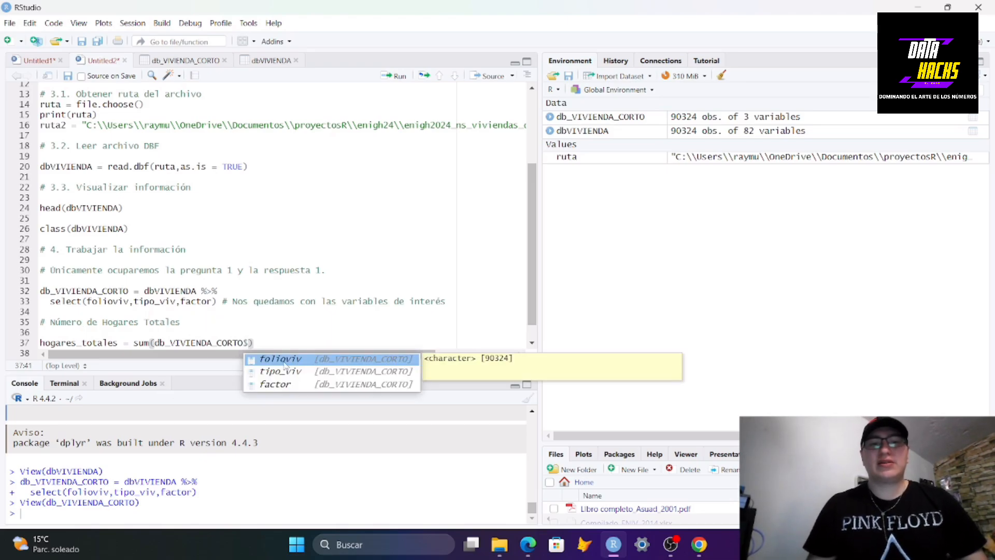
{"action": "left_click", "coordinate": [295, 386]}
{"action": "left_click", "coordinate": [296, 386]}
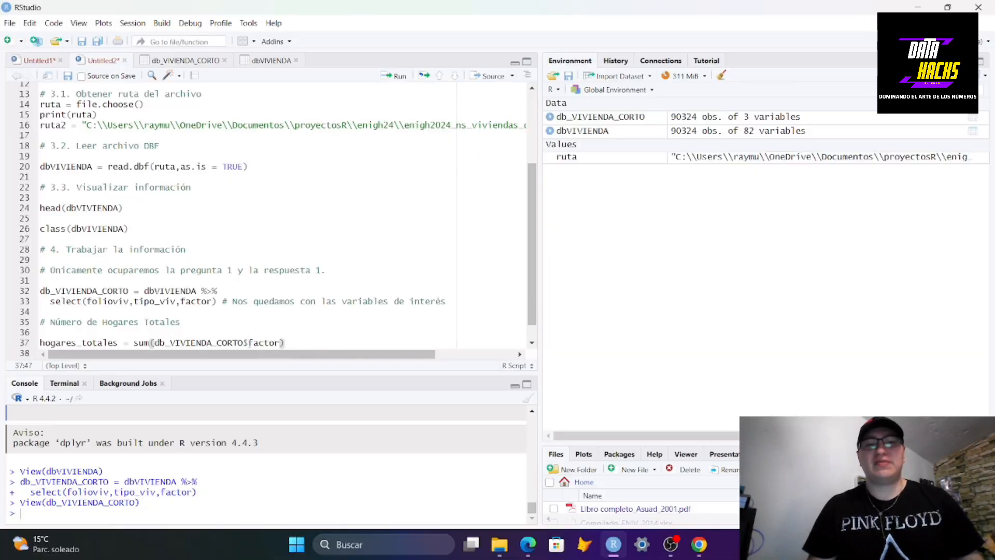
{"action": "left_click", "coordinate": [292, 344]}
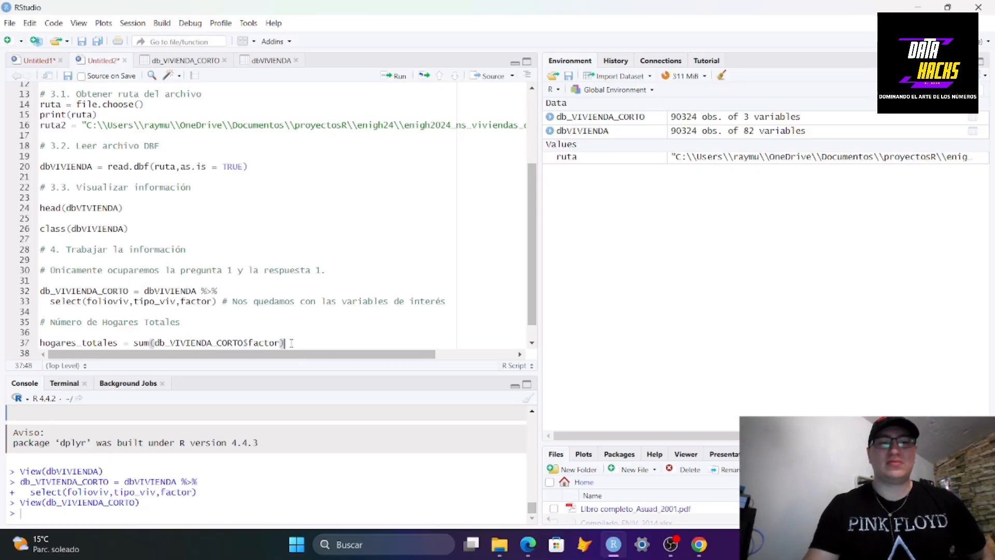
Run the hogares_totales line and print hogares_totales in the console
{"action": "key", "text": "ctrl+Return"}
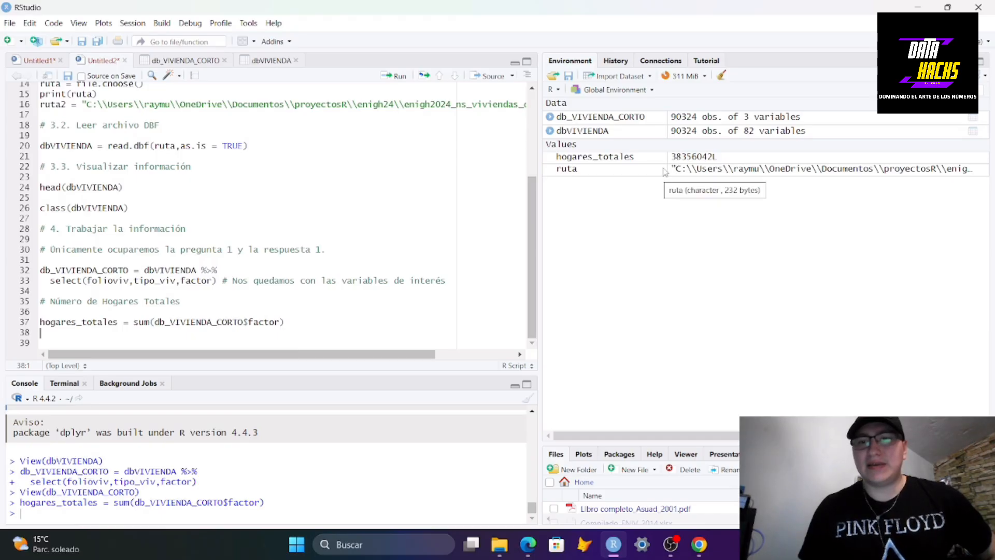
{"action": "left_click", "coordinate": [88, 516]}
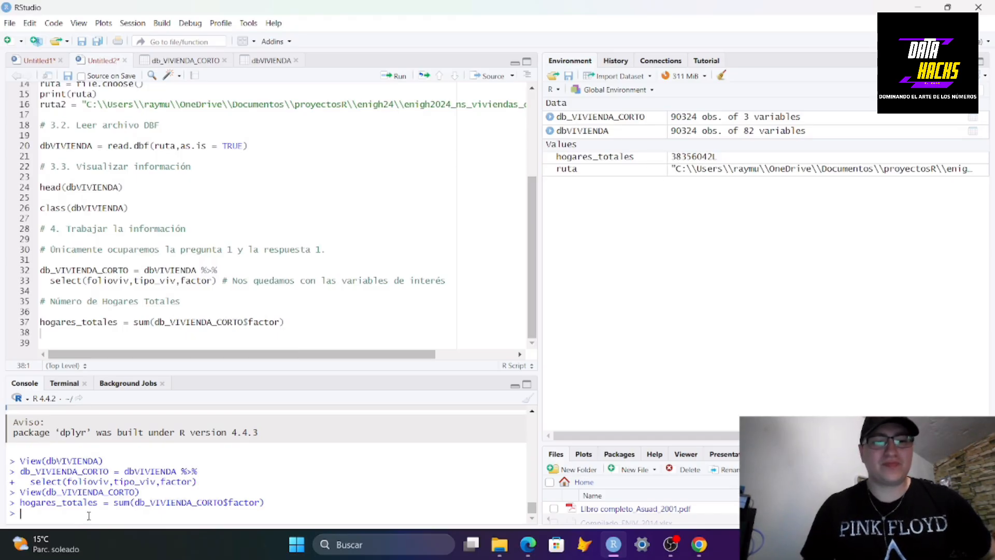
{"action": "type", "text": "PRIN"}
{"action": "key", "text": "BackSpace"}
{"action": "key", "text": "BackSpace"}
{"action": "key", "text": "BackSpace"}
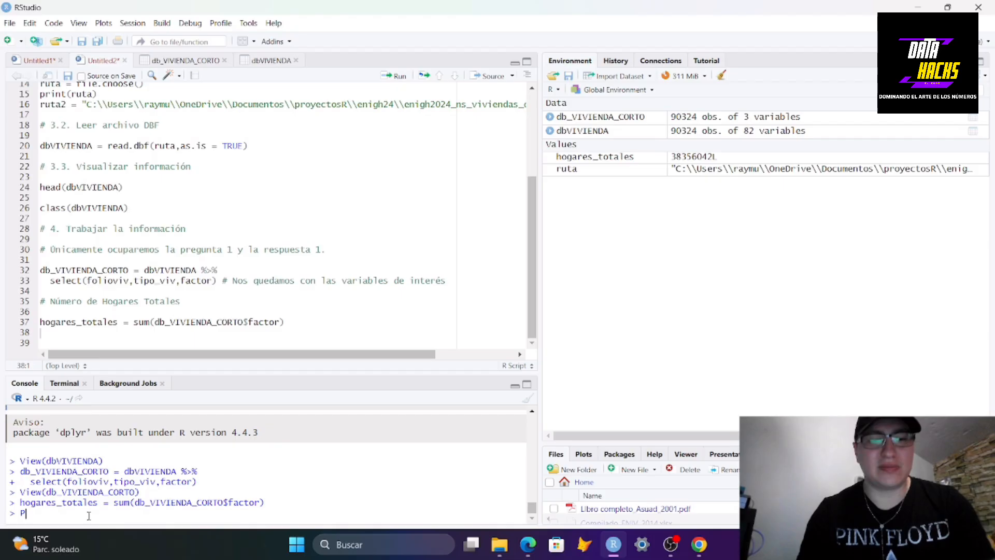
{"action": "key", "text": "BackSpace"}
{"action": "type", "text": "print("}
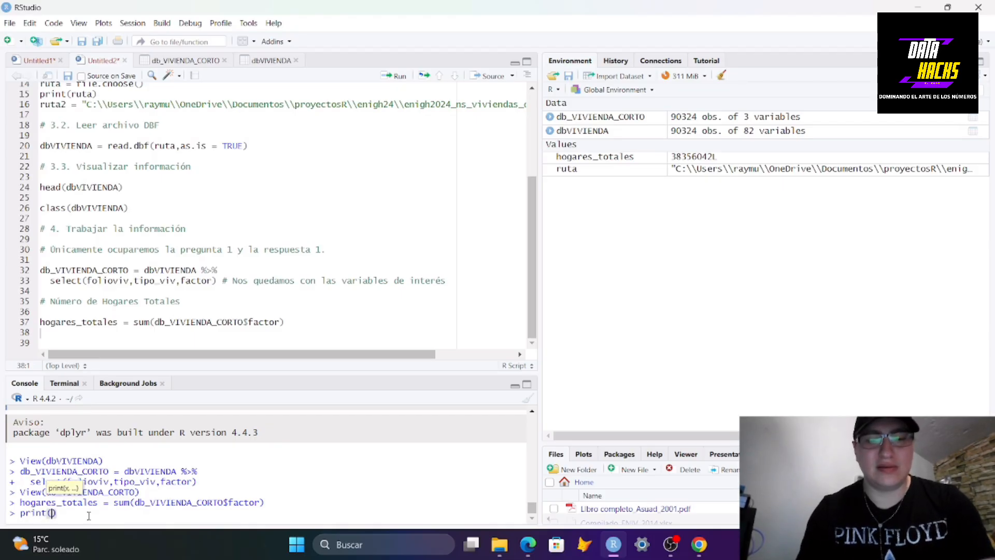
{"action": "type", "text": "hogares_totales"}
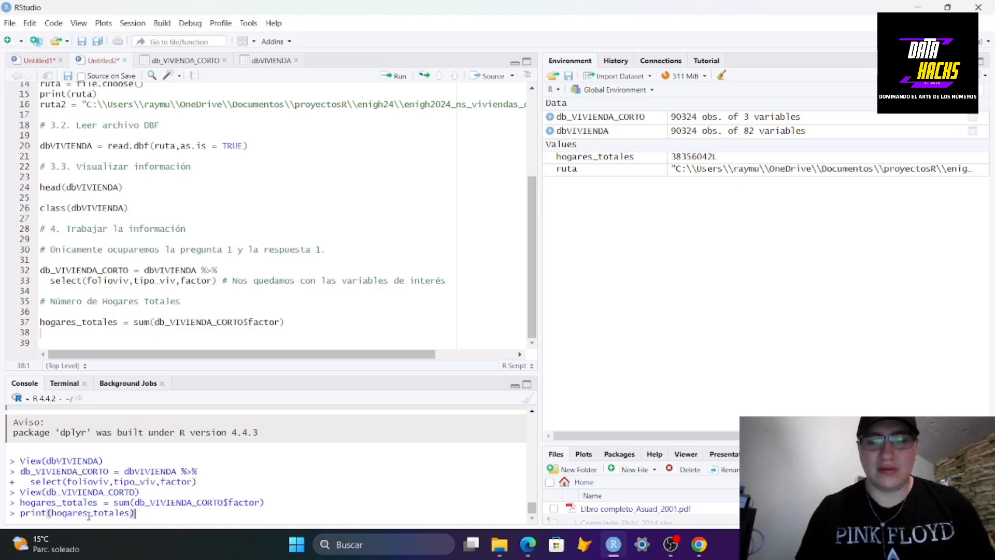
{"action": "key", "text": "Return"}
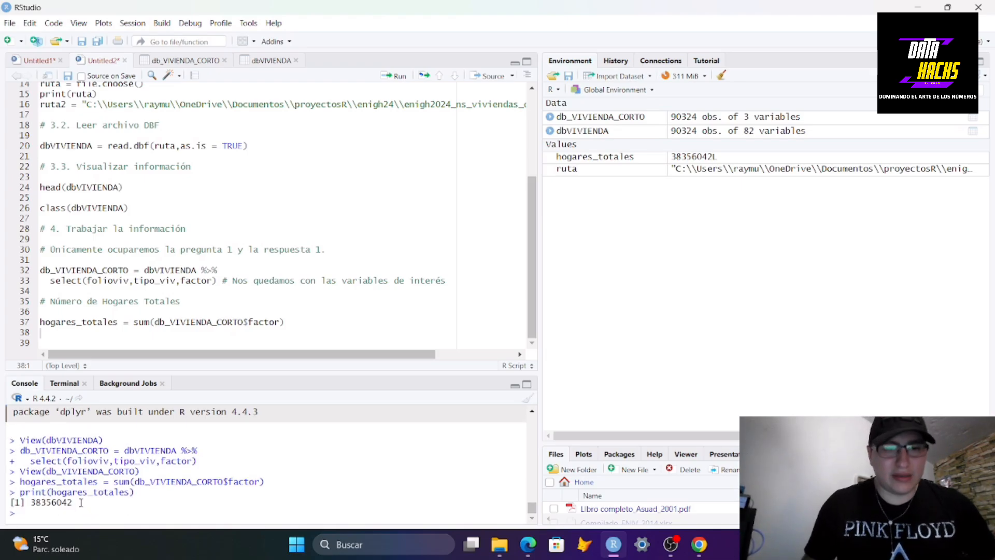
Add a blank line below and prefix the Número de Hogares Totales comment with IMPORTANTE:
{"action": "left_click_drag", "start_coordinate": [73, 503], "coordinate": [56, 502]}
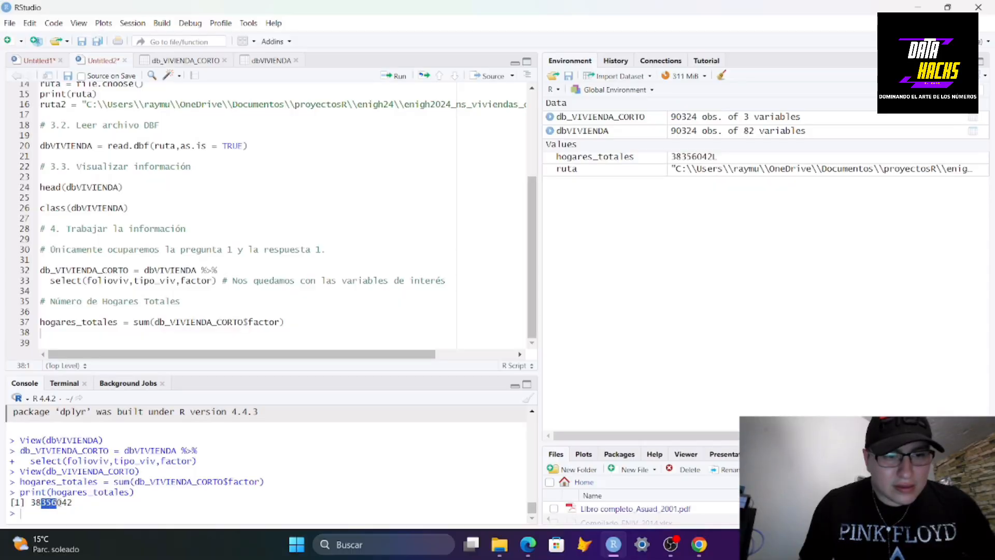
{"action": "left_click", "coordinate": [95, 339]}
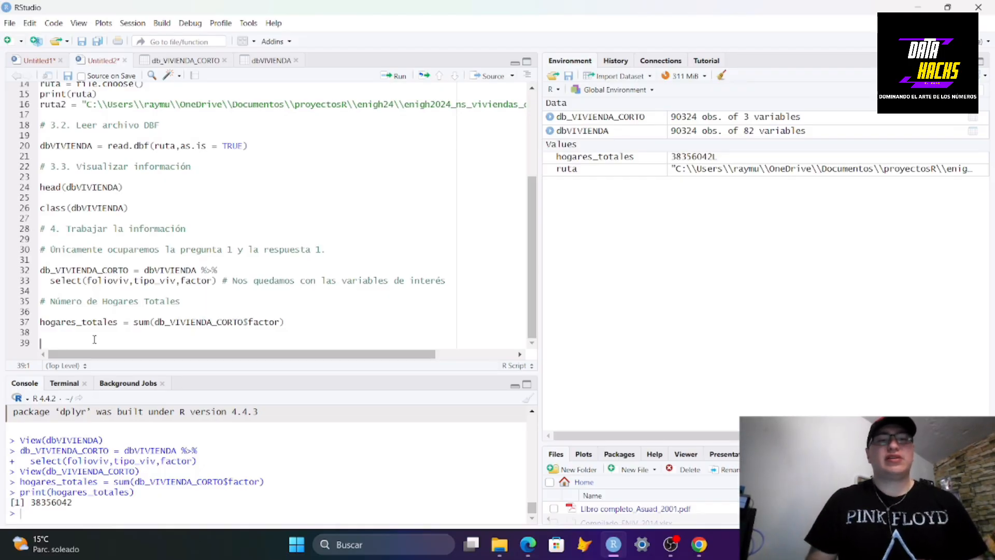
{"action": "key", "text": "Return"}
{"action": "left_click", "coordinate": [51, 291]}
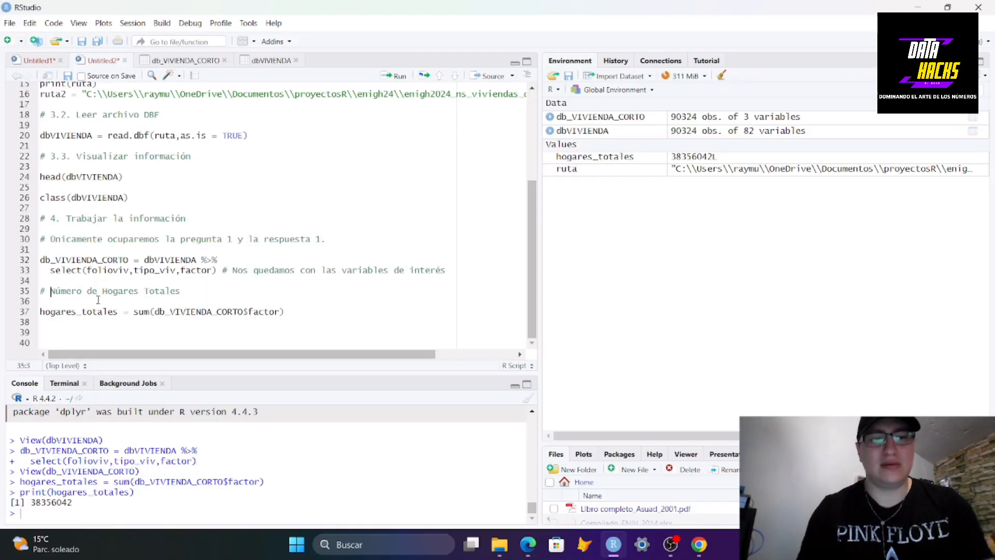
{"action": "type", "text": "IMPORTANTE-"}
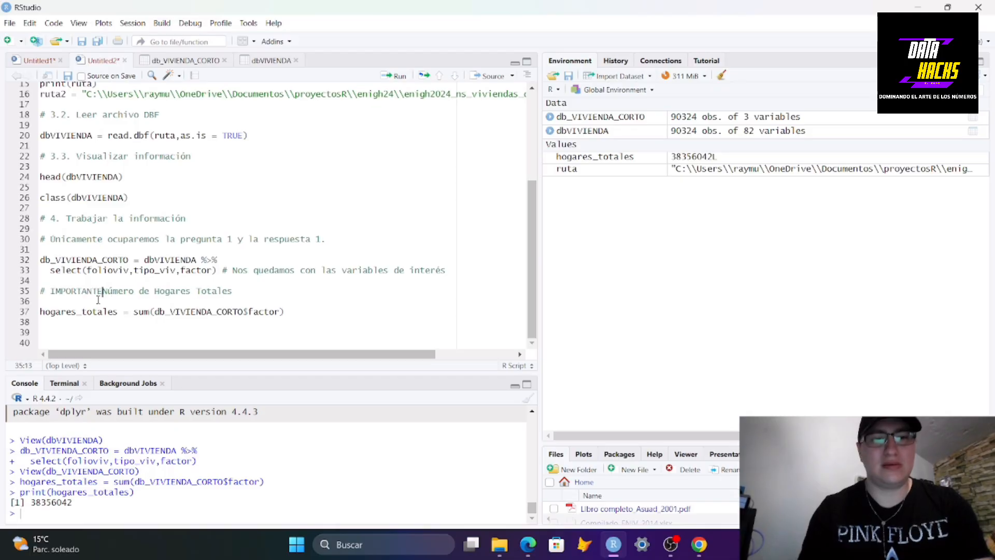
{"action": "key", "text": "BackSpace"}
{"action": "type", "text": ":"}
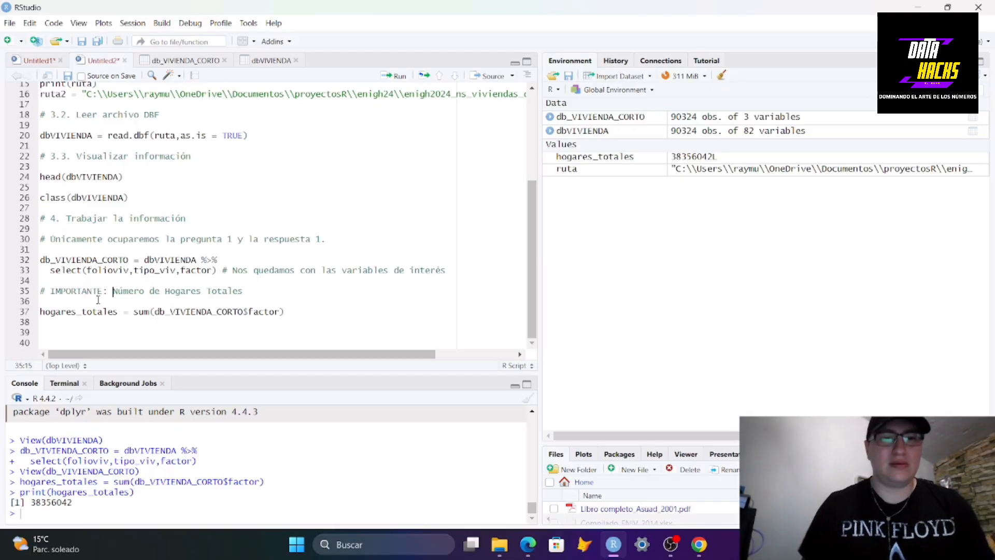
Write the comment # Obtener respuesta 1 de la Pregunta 1. followed by two new lines
{"action": "left_click", "coordinate": [69, 336]}
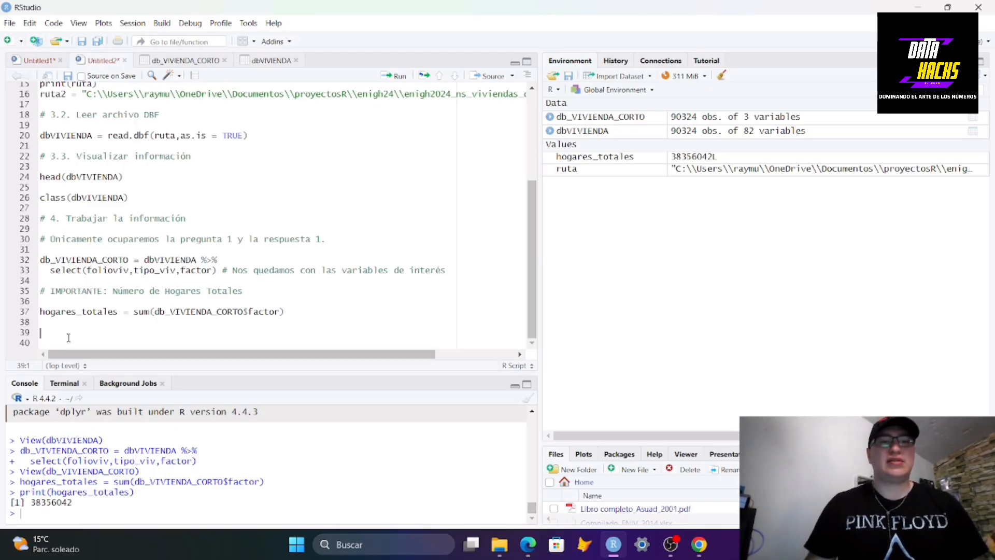
{"action": "type", "text": "# Obtener "}
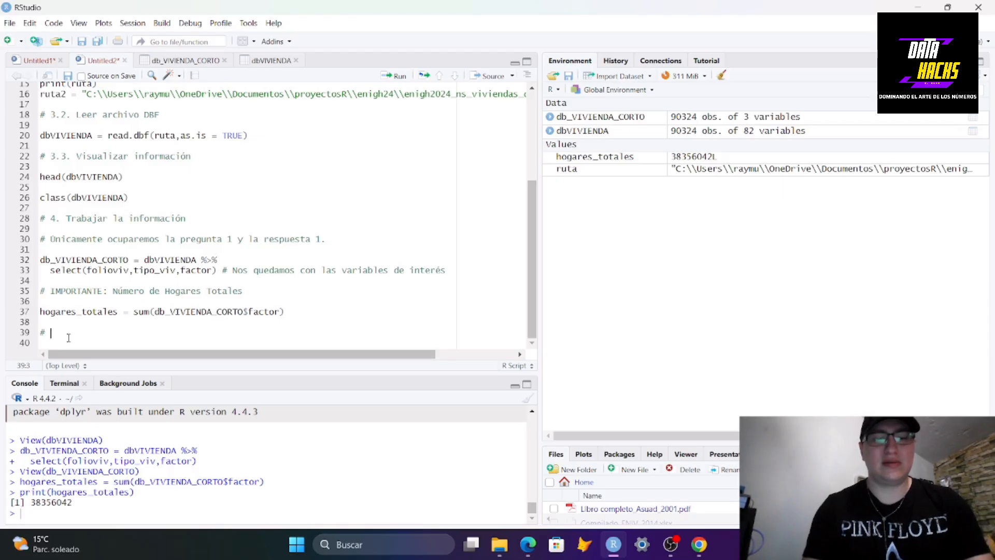
{"action": "type", "text": "re"}
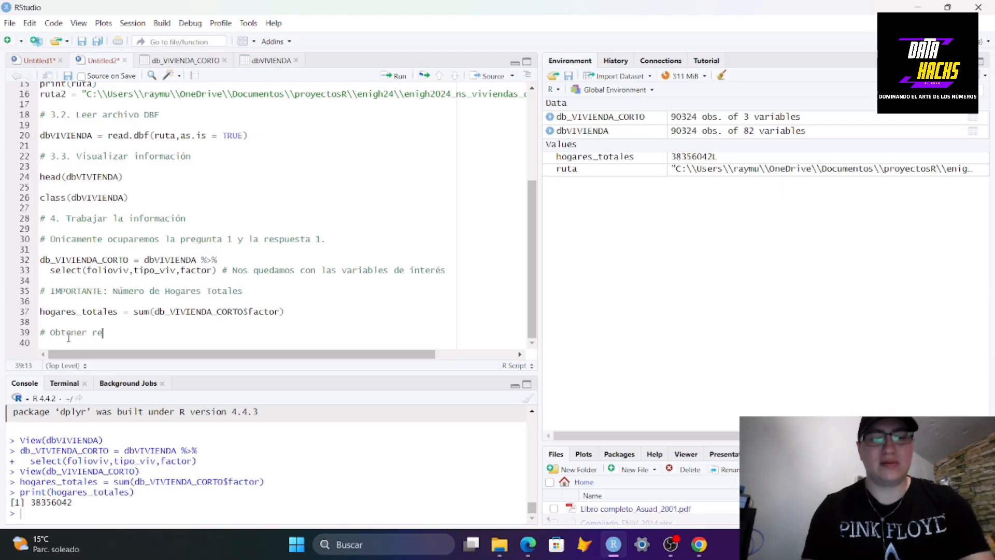
{"action": "type", "text": "spuesta 1 de l"}
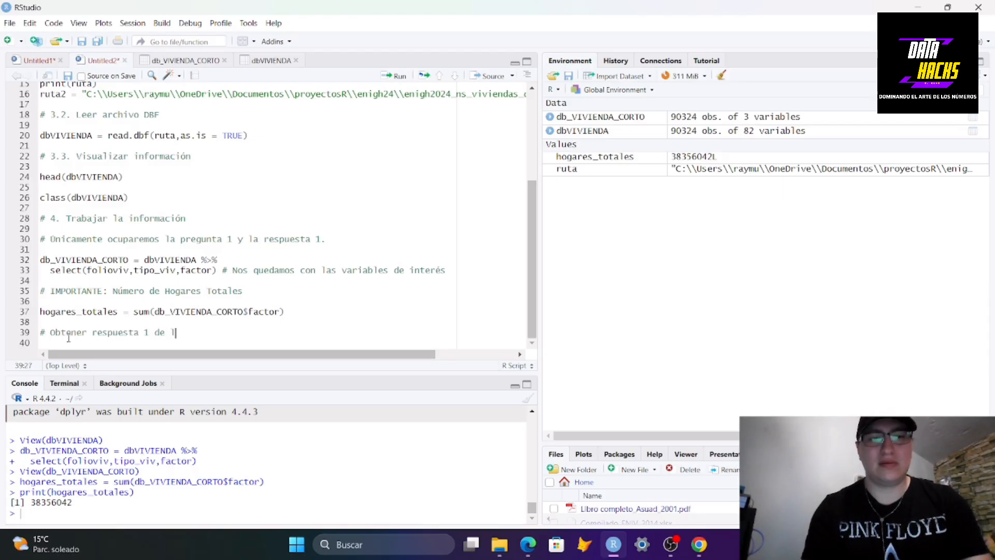
{"action": "type", "text": "a Pregunta 1."}
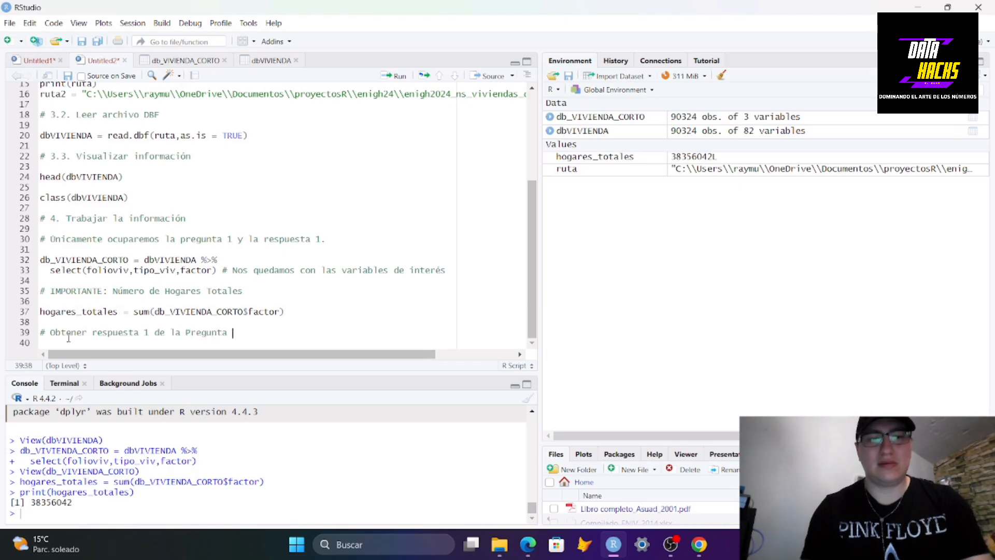
{"action": "key", "text": "Return"}
{"action": "key", "text": "Return"}
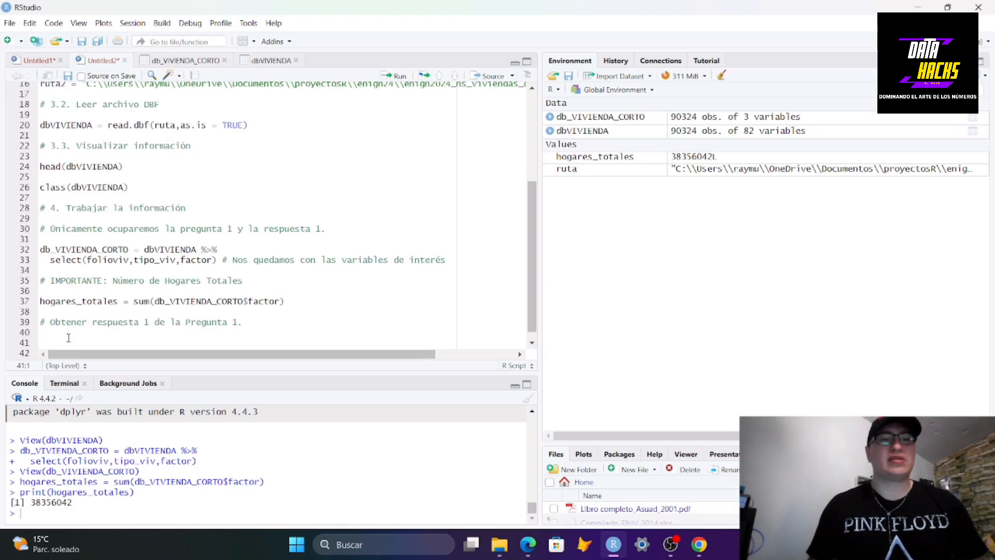
Write db_VIVIENDA_CORTO_1 = db_VIVIENDA_CORTO %>% on the new line and start a continuation line
{"action": "double_click", "coordinate": [211, 249]}
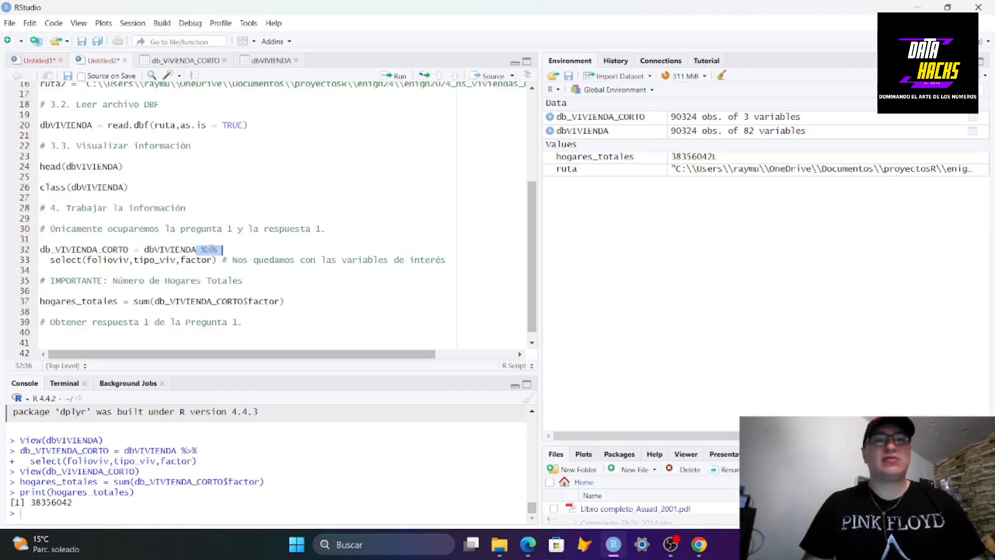
{"action": "right_click", "coordinate": [212, 251]}
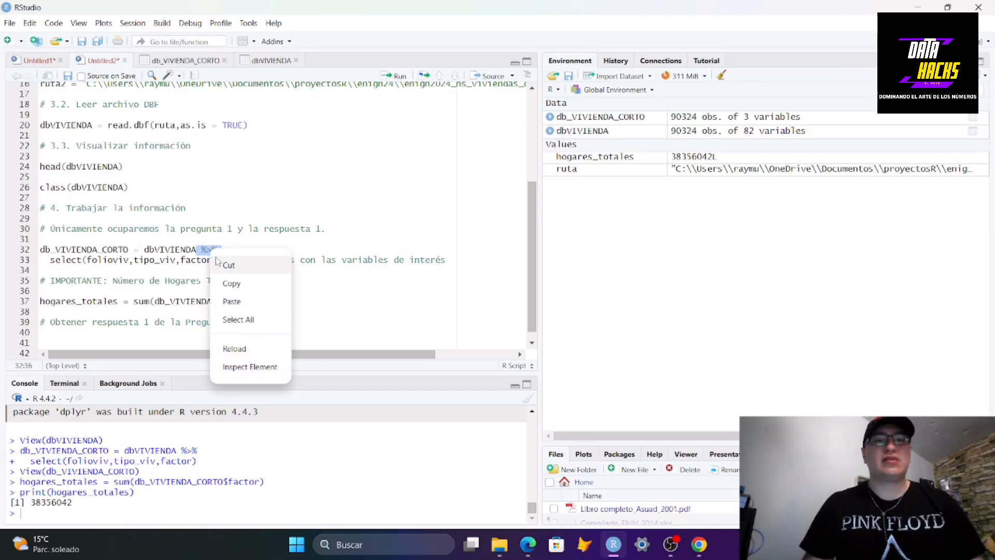
{"action": "left_click", "coordinate": [232, 283]}
{"action": "left_click", "coordinate": [105, 340]}
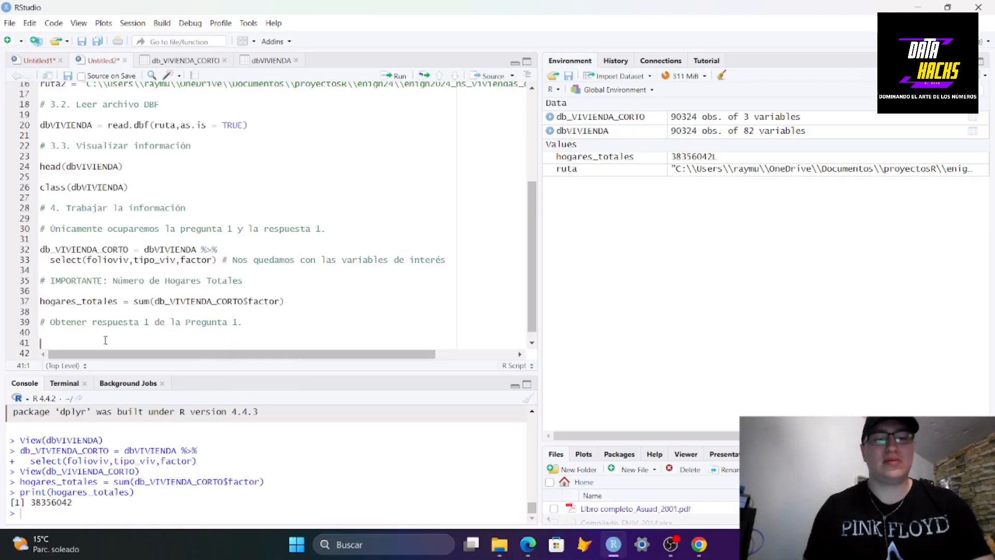
{"action": "type", "text": "db_VIVI"}
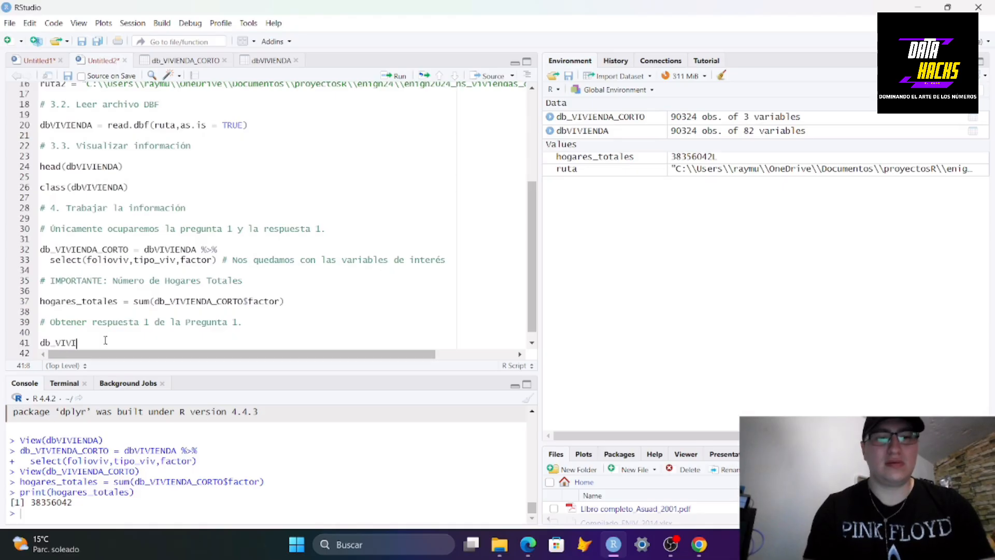
{"action": "key", "text": "Return"}
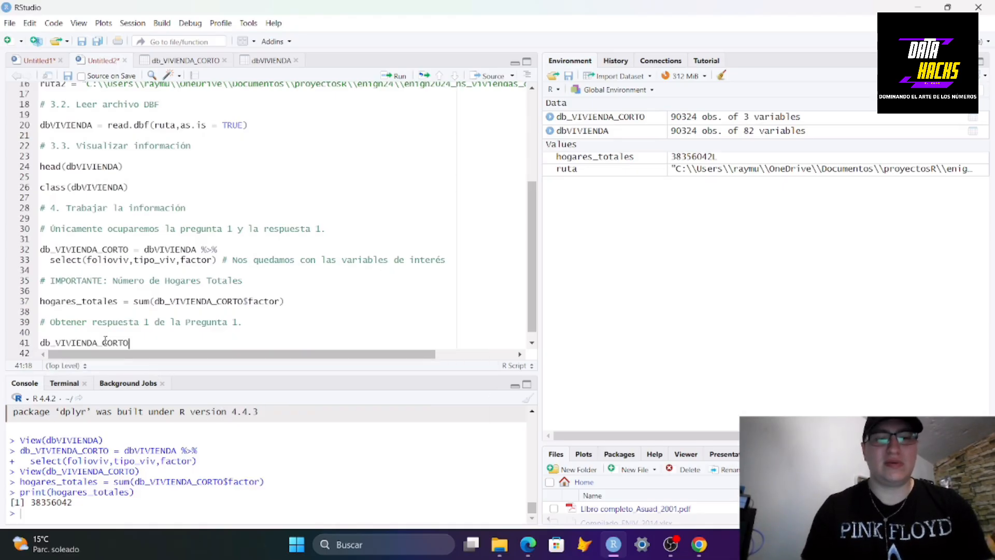
{"action": "type", "text": "_11"}
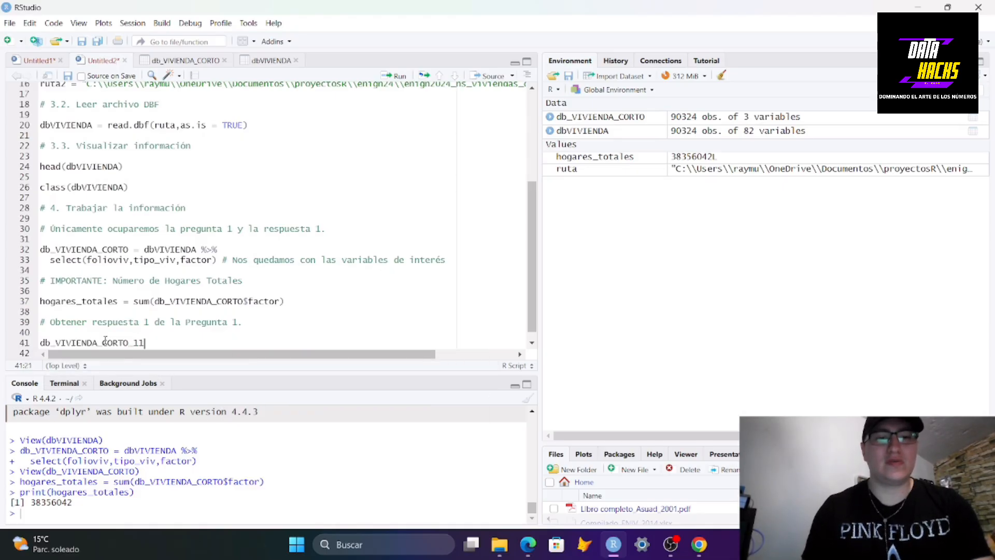
{"action": "type", "text": "_1"}
{"action": "key", "text": "BackSpace"}
{"action": "key", "text": "BackSpace"}
{"action": "key", "text": "BackSpace"}
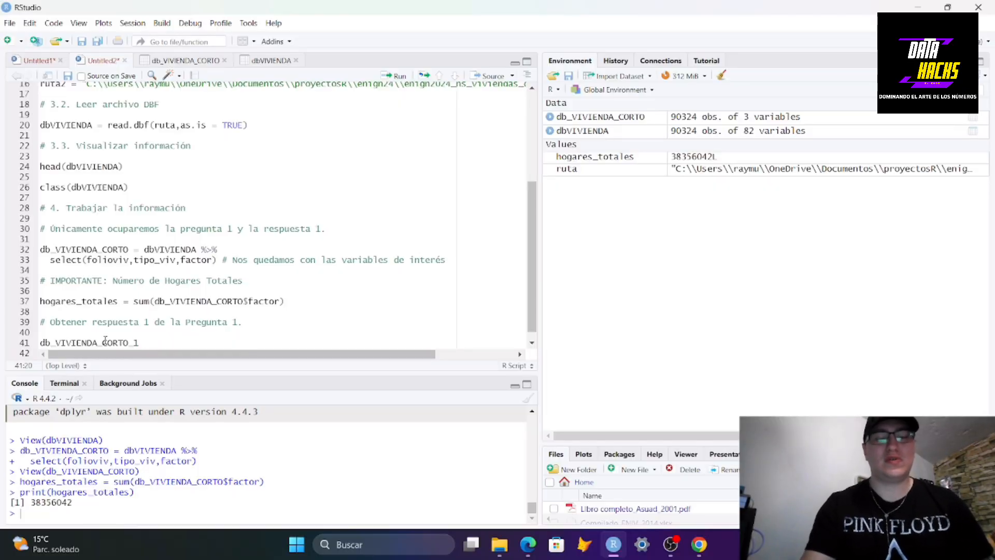
{"action": "type", "text": "="}
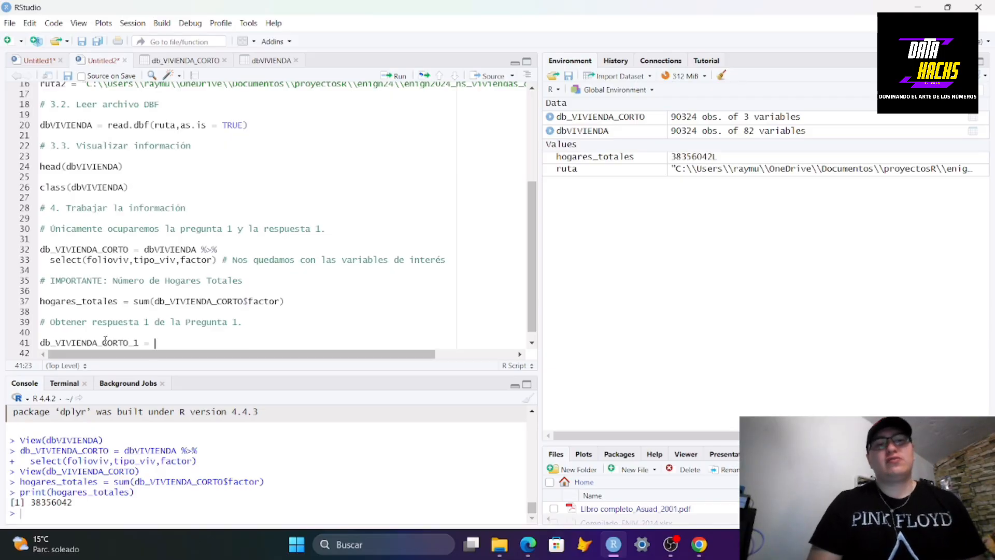
{"action": "type", "text": "db_VIV"}
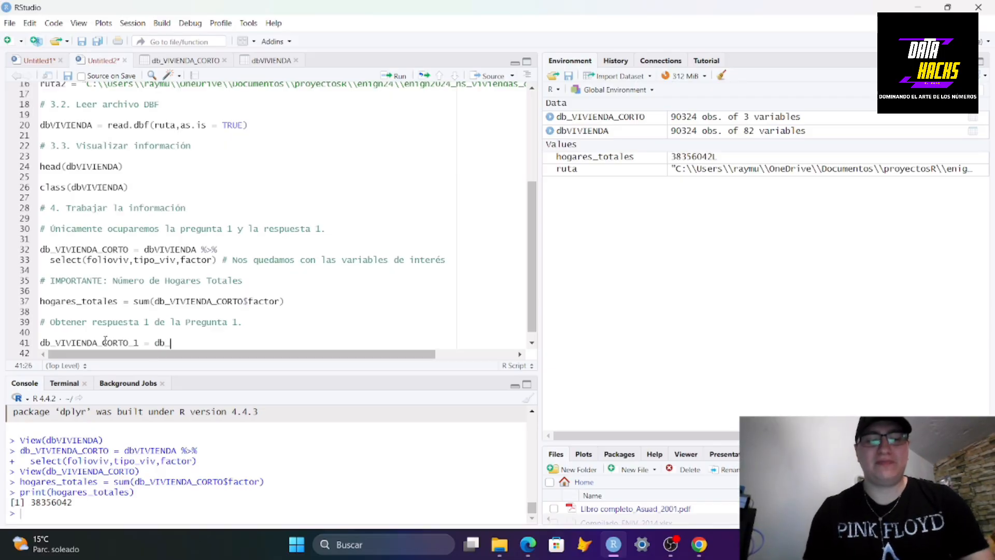
{"action": "key", "text": "Tab"}
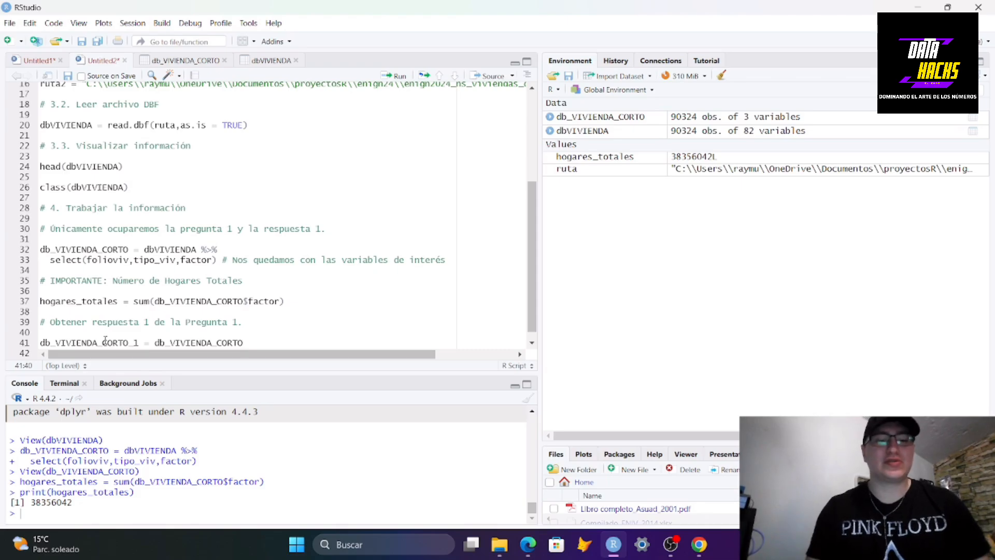
{"action": "key", "text": "ctrl+shift+m"}
{"action": "key", "text": "Return"}
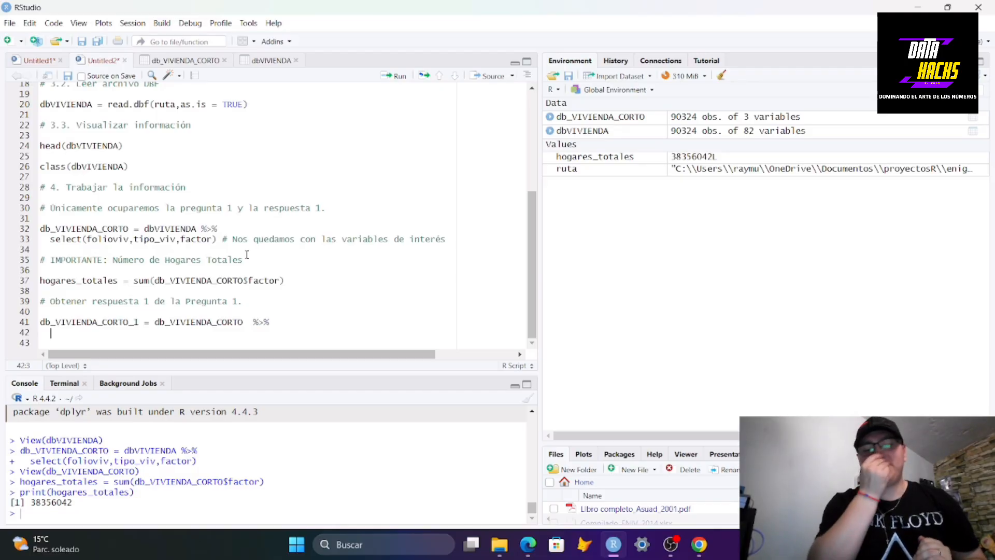
Add a filter step on the continuation line keeping rows where tipo_viv == 1, checking the column name in the data viewer
{"action": "type", "text": "F"}
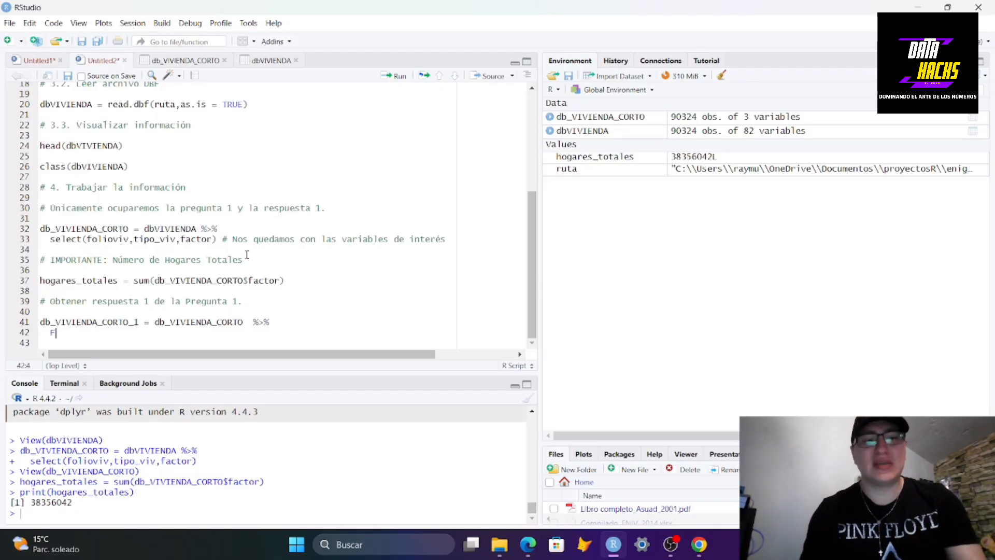
{"action": "key", "text": "BackSpace"}
{"action": "type", "text": "filt"}
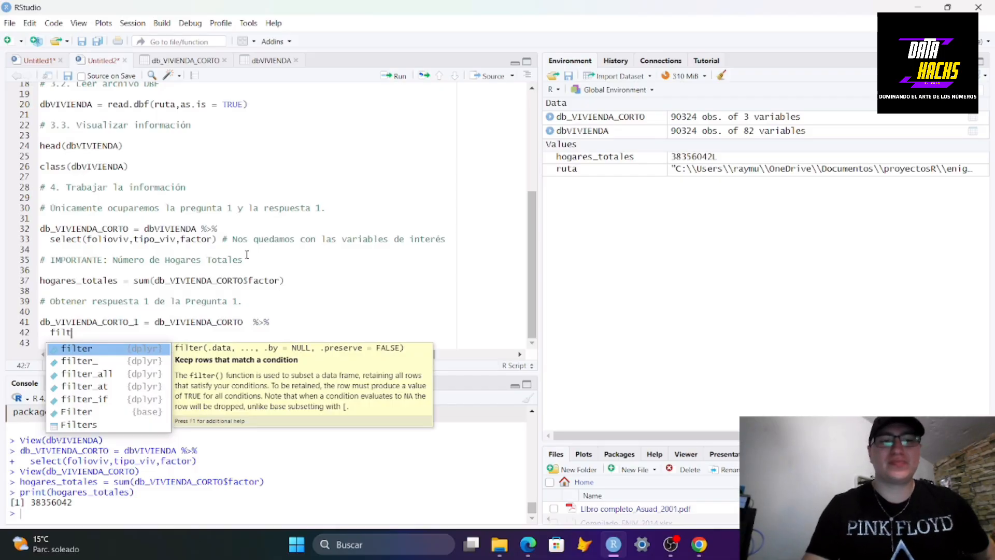
{"action": "key", "text": "Tab"}
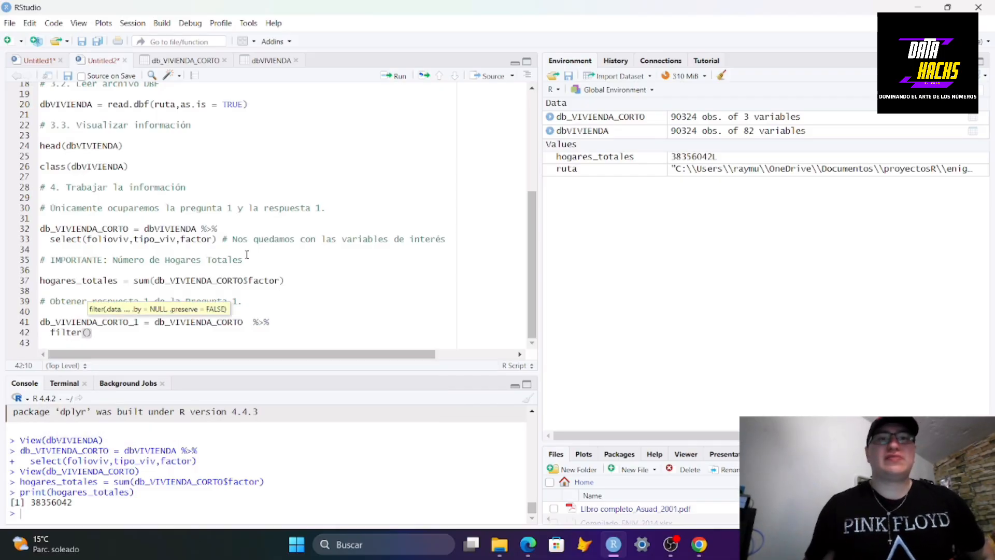
{"action": "left_click", "coordinate": [189, 60]}
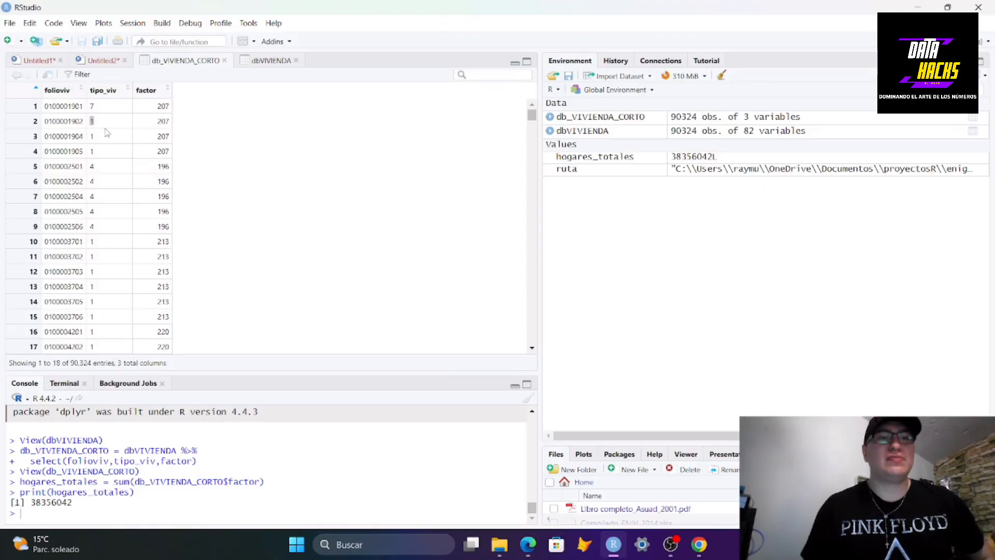
{"action": "left_click", "coordinate": [101, 60]}
{"action": "type", "text": "tip"}
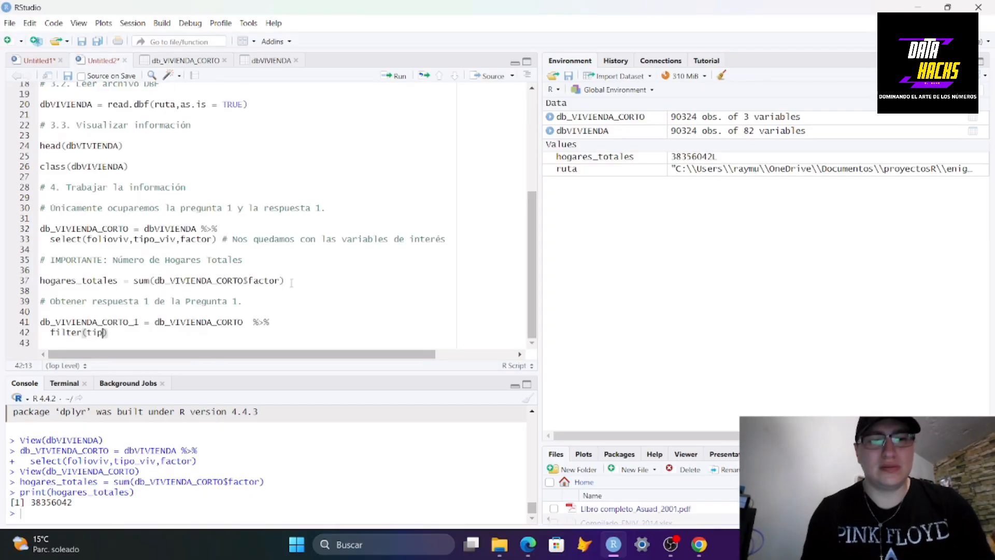
{"action": "key", "text": "Return"}
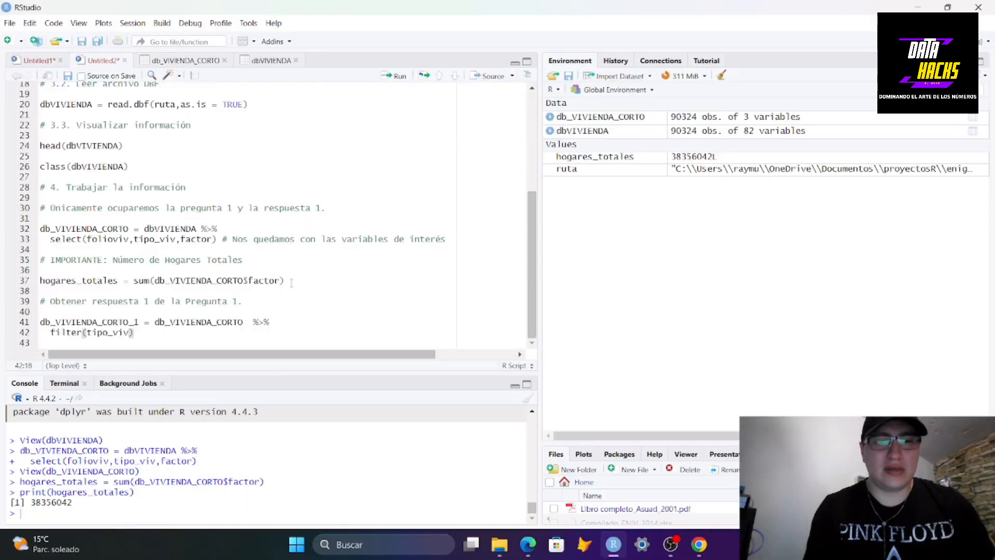
{"action": "type", "text": "=="}
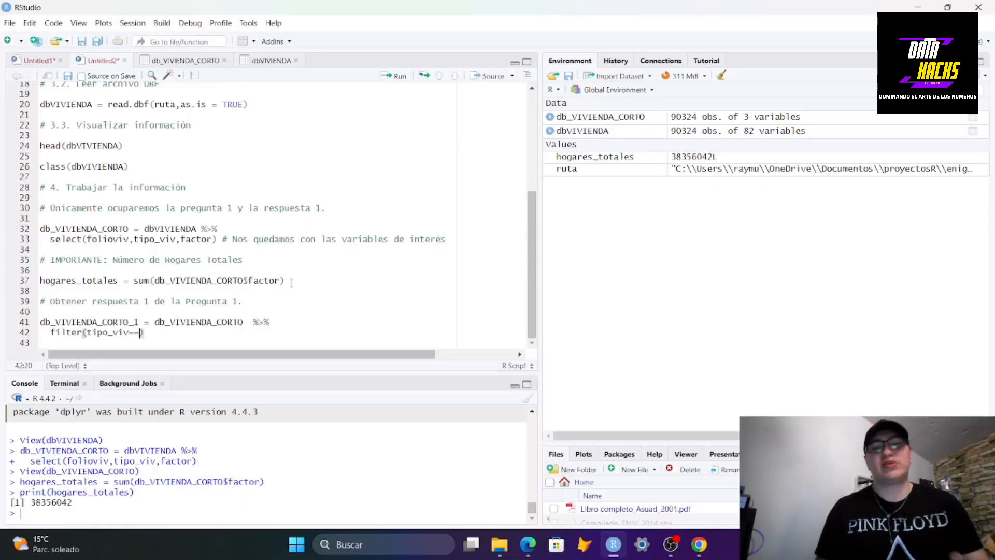
{"action": "type", "text": "1"}
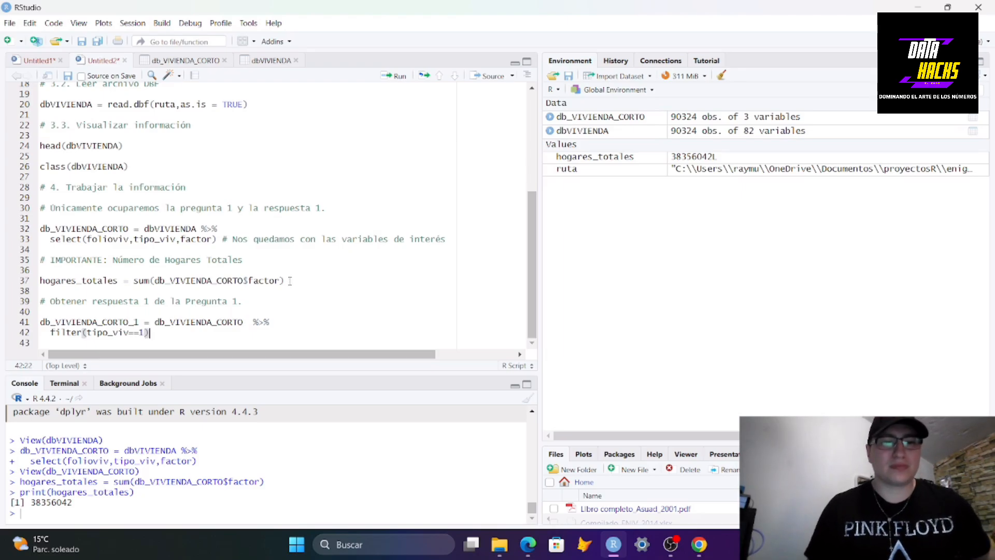
Run the filter pipeline and open db_VIVIENDA_CORTO_1 in the data viewer to inspect it
{"action": "key", "text": "ctrl+Return"}
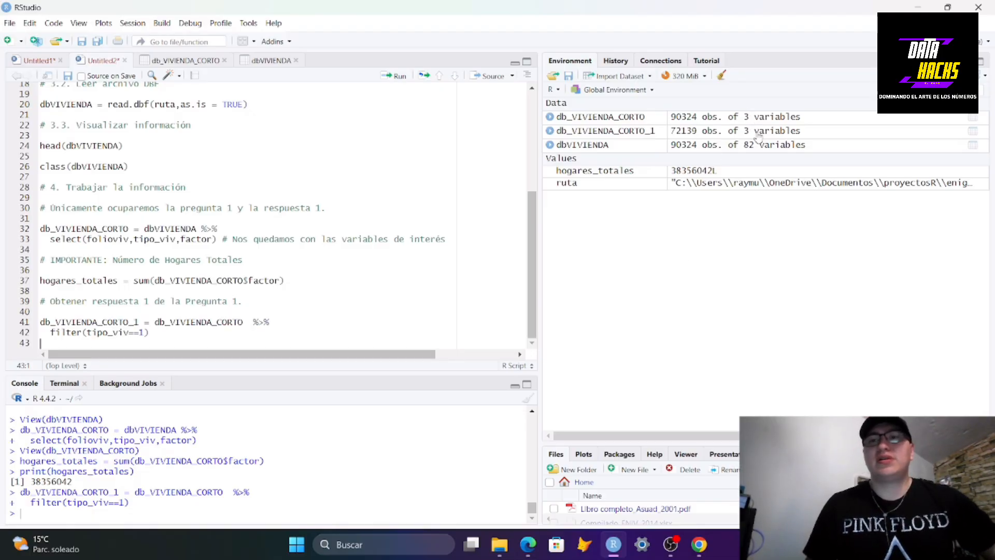
{"action": "left_click", "coordinate": [692, 133]}
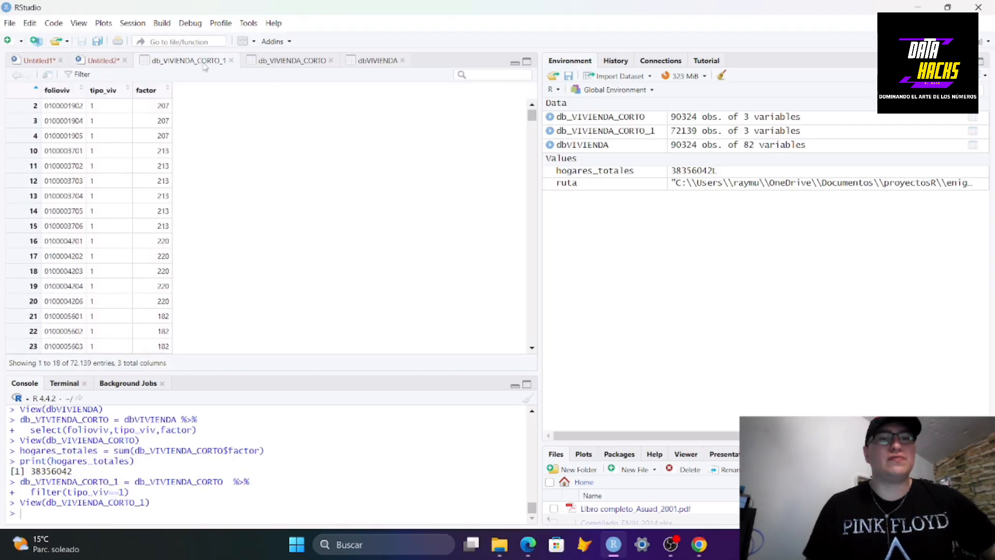
{"action": "left_click", "coordinate": [117, 68]}
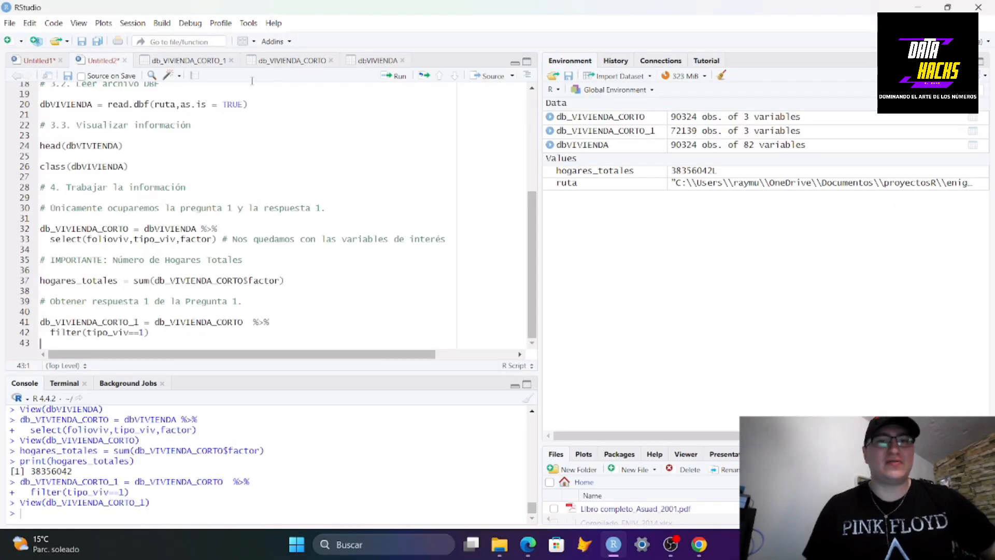
Close the three data viewer tabs, leaving only the script tabs open
{"action": "left_click", "coordinate": [232, 60]}
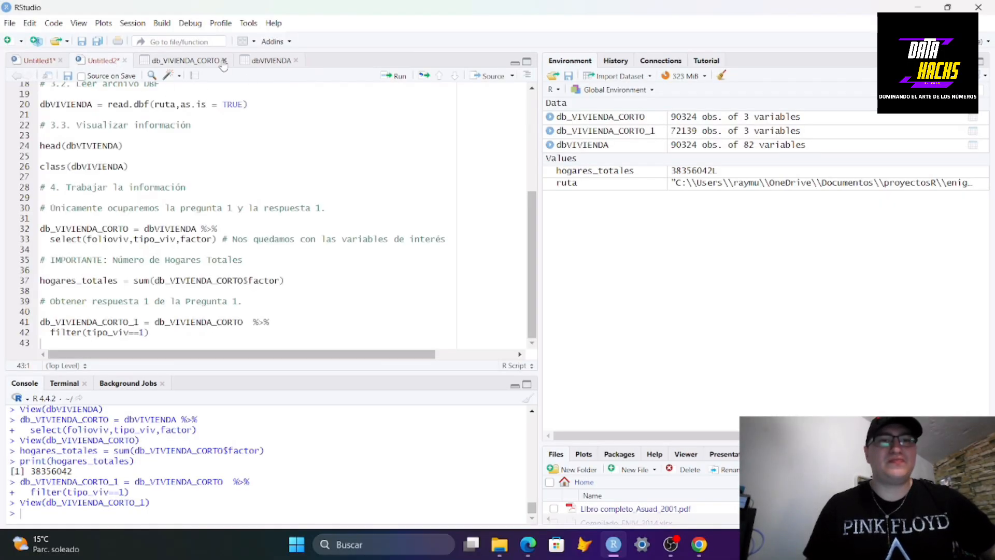
{"action": "left_click", "coordinate": [224, 61]}
{"action": "left_click", "coordinate": [200, 60]}
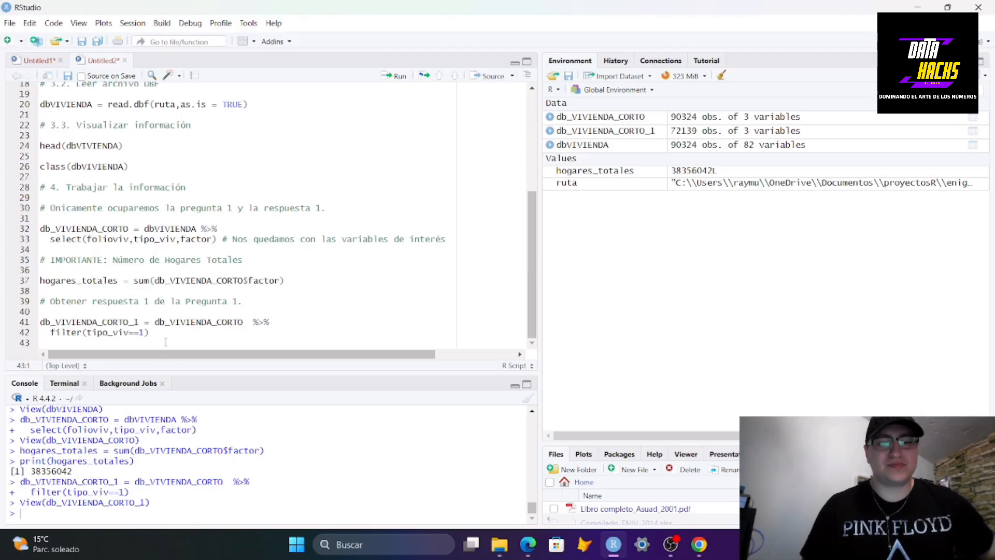
Add a # Conclusiones comment after a blank line, followed by two new lines
{"action": "key", "text": "Return"}
{"action": "key", "text": "Return"}
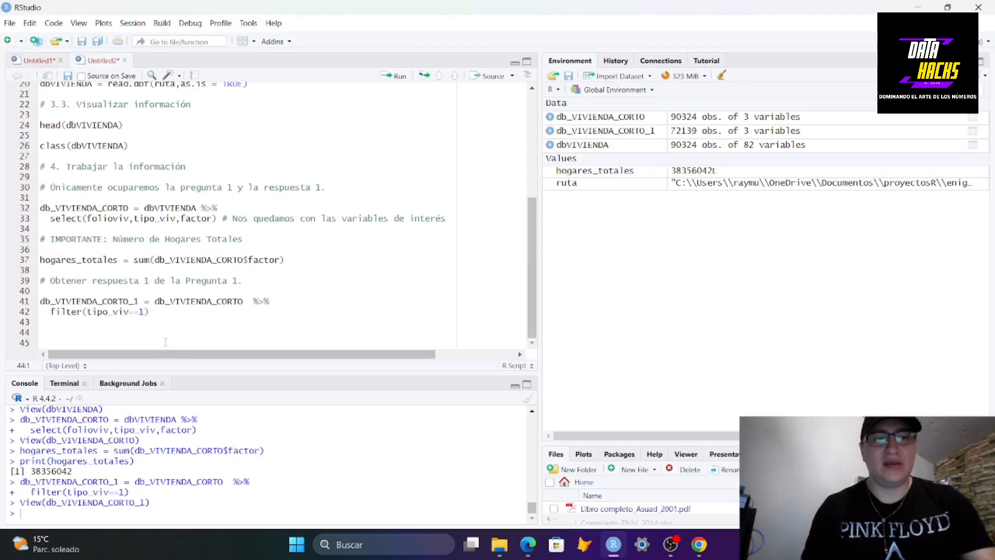
{"action": "type", "text": "# Conclus"}
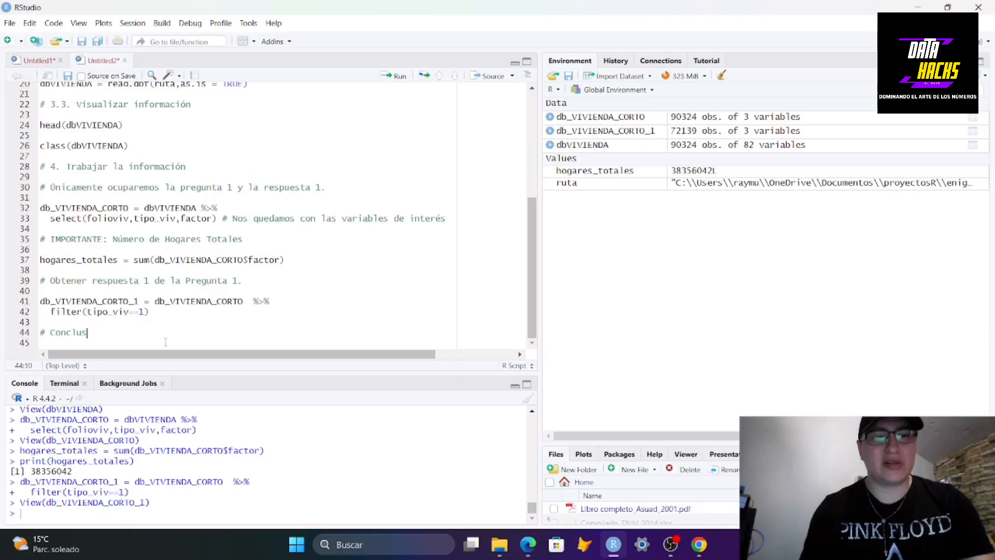
{"action": "type", "text": "iones"}
{"action": "key", "text": "Return"}
{"action": "key", "text": "Return"}
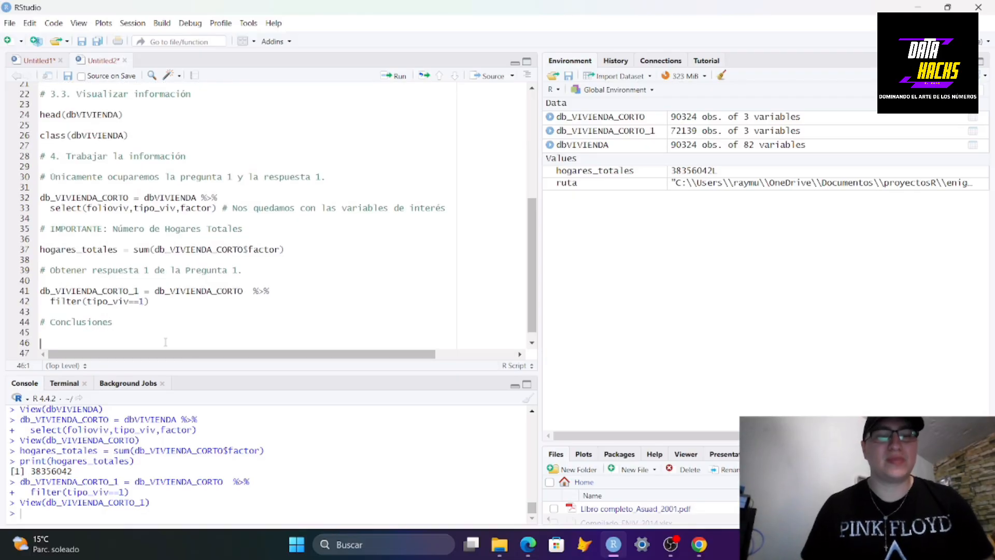
Number the heading as # 5. Conclusiones and return to the line below
{"action": "key", "text": "Up"}
{"action": "key", "text": "Up"}
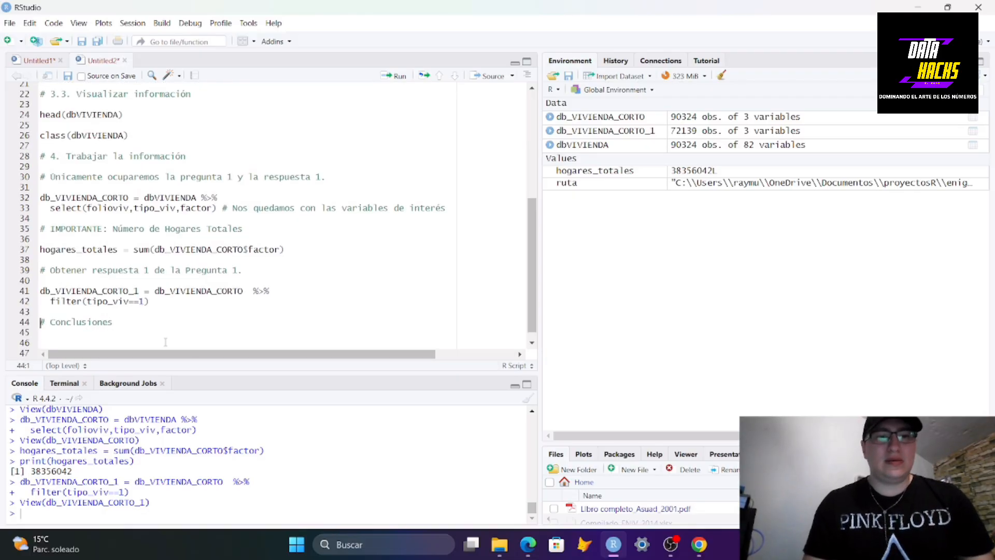
{"action": "key", "text": "Right"}
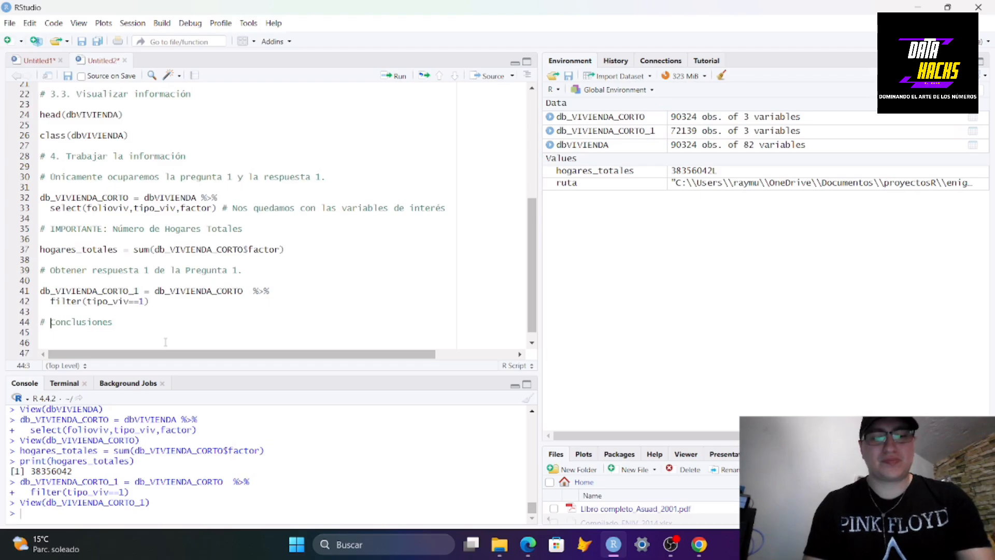
{"action": "type", "text": "5."}
{"action": "key", "text": "Down"}
{"action": "key", "text": "Down"}
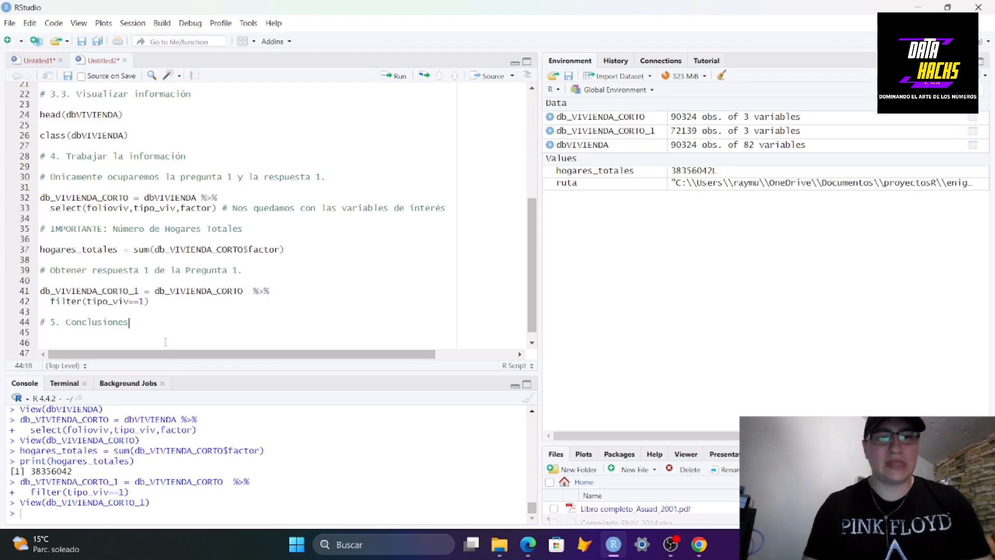
Start the conclusion sentence "En México existen " on the line below the heading
{"action": "scroll", "coordinate": [191, 201], "scroll_direction": "down", "scroll_amount": 1}
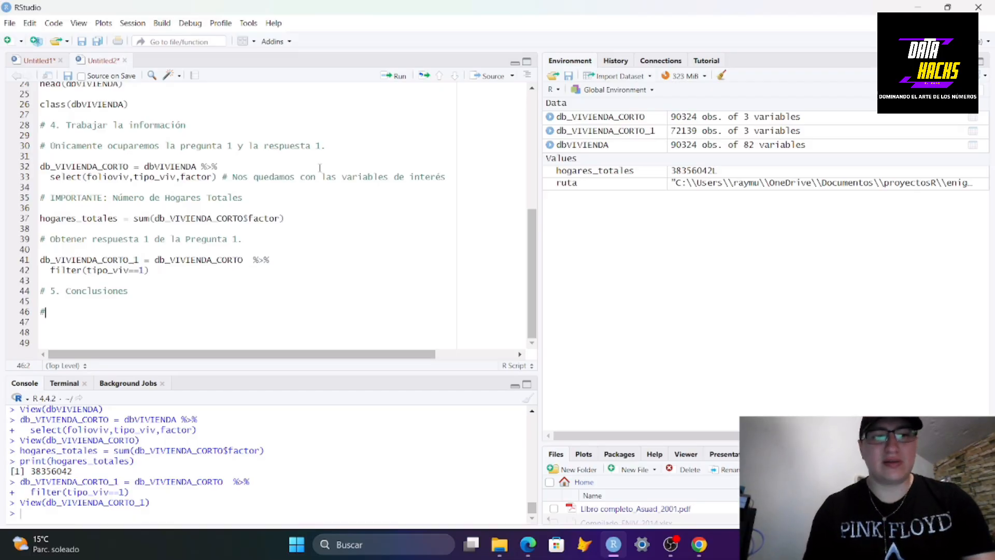
{"action": "type", "text": "En M"}
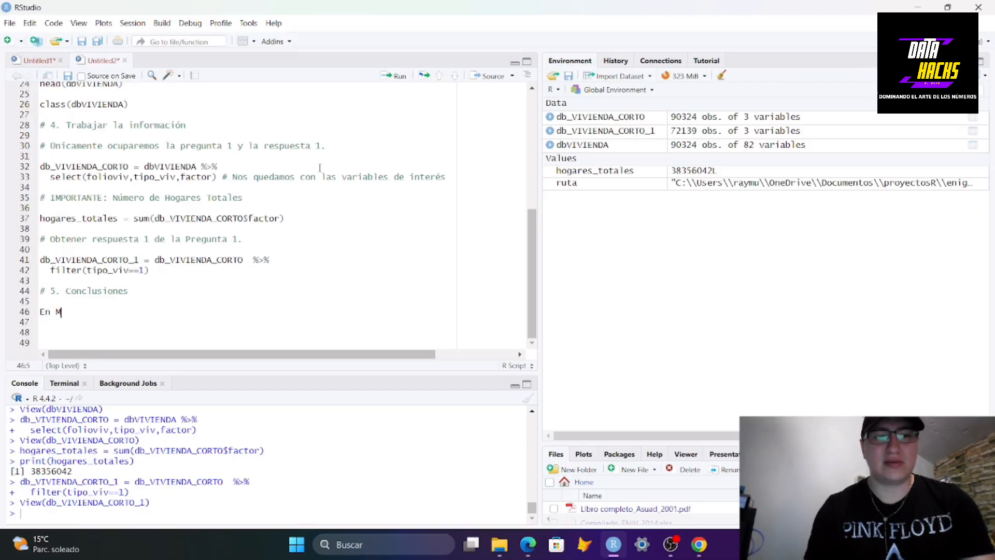
{"action": "type", "text": "éxico es"}
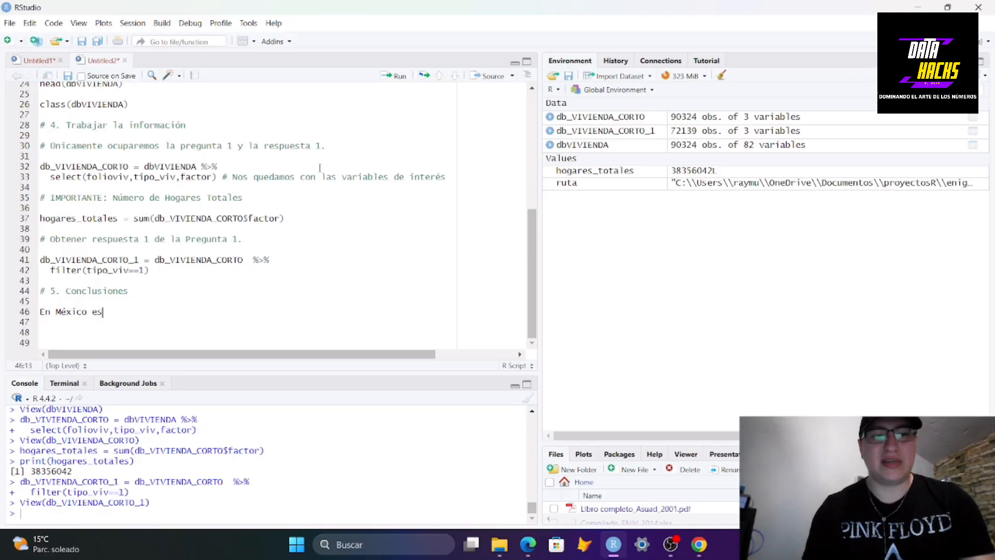
{"action": "key", "text": "BackSpace"}
{"action": "type", "text": "xisten"}
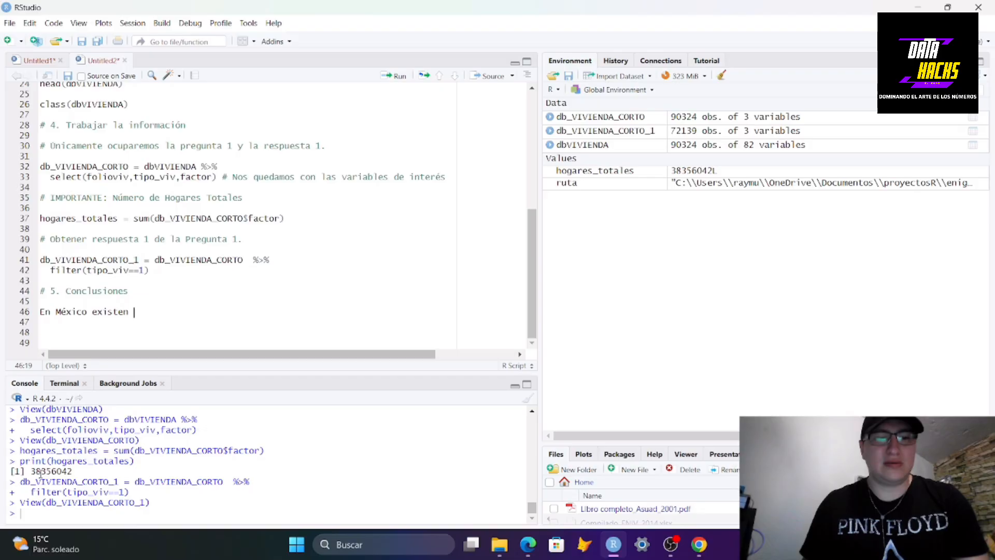
Copy the printed household total from the console and paste it after "existen" in the sentence
{"action": "left_click_drag", "start_coordinate": [30, 471], "coordinate": [73, 472]}
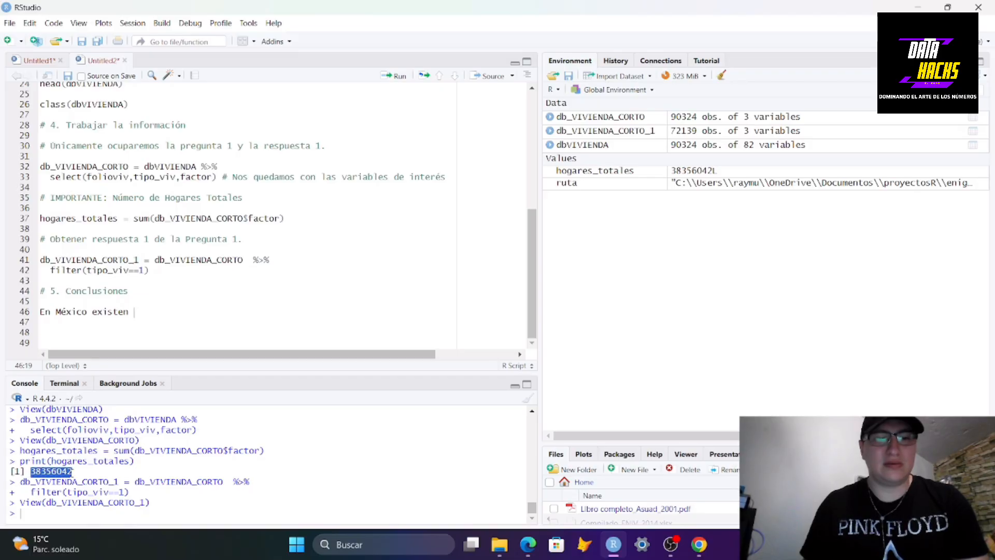
{"action": "right_click", "coordinate": [73, 473]}
{"action": "left_click", "coordinate": [89, 371]}
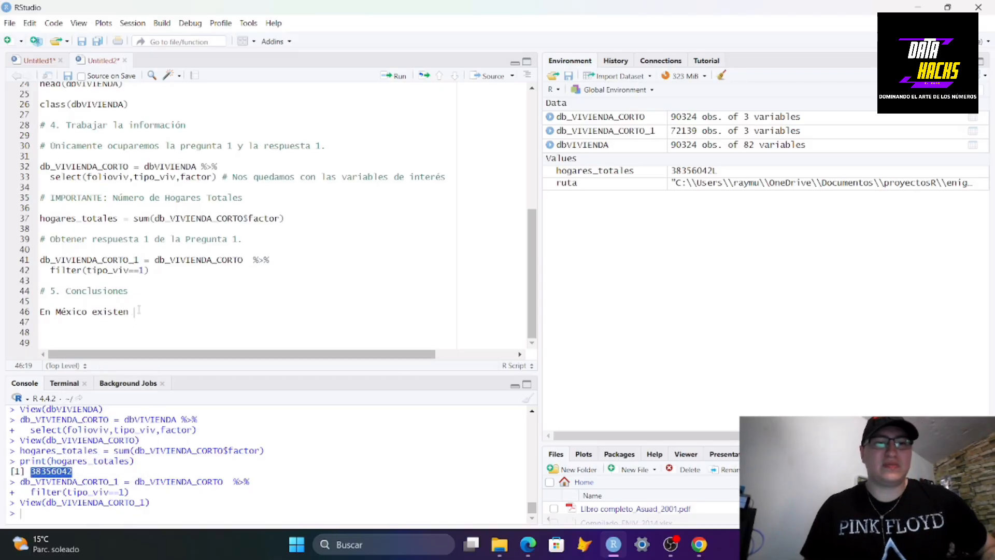
{"action": "left_click", "coordinate": [136, 313]}
{"action": "right_click", "coordinate": [135, 313]}
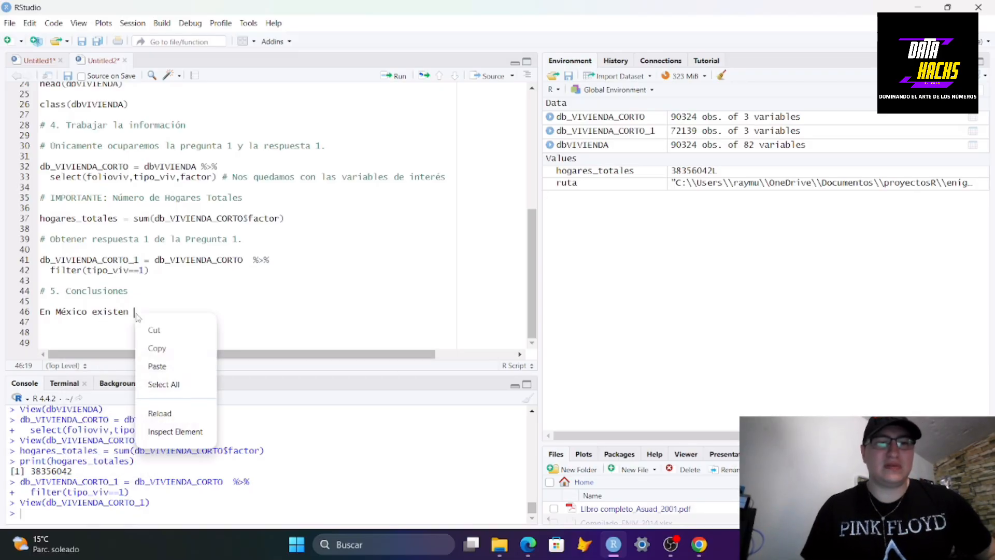
{"action": "left_click", "coordinate": [170, 365]}
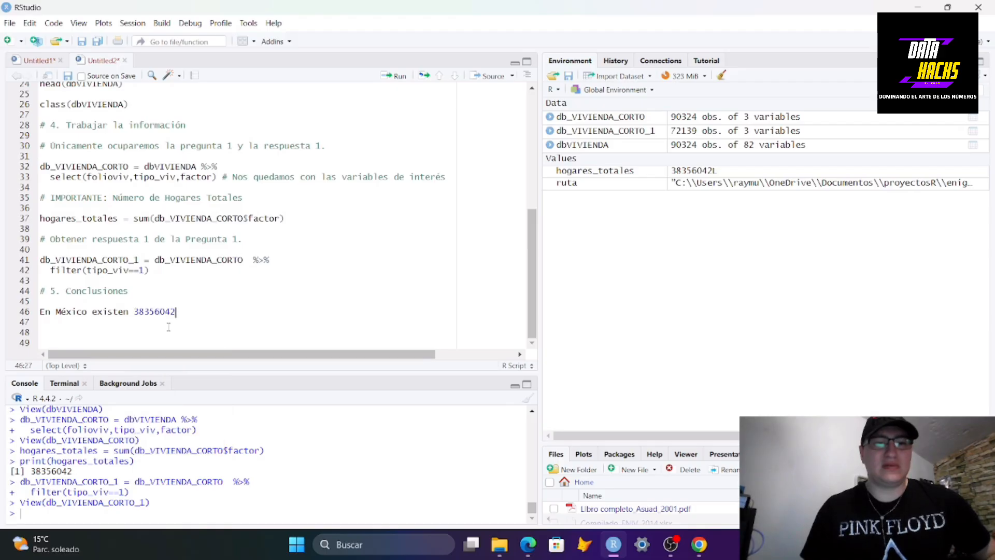
Turn the sentence into a comment and format the number as 38,356,042 with thousands separators
{"action": "left_click", "coordinate": [40, 312]}
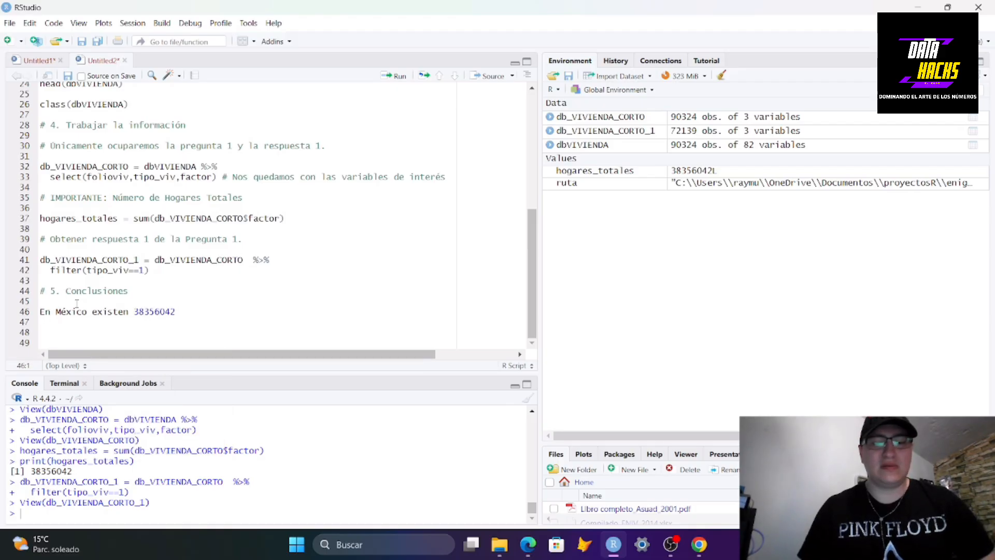
{"action": "type", "text": "#"}
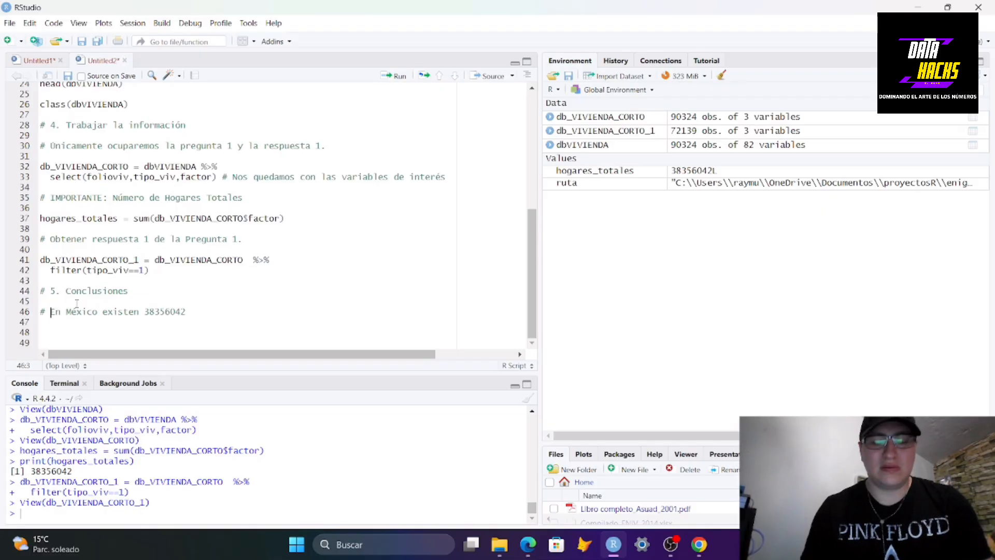
{"action": "key", "text": "ctrl+Right"}
{"action": "key", "text": "ctrl+Right"}
{"action": "key", "text": "ctrl+Right"}
{"action": "key", "text": "ctrl+Right"}
{"action": "key", "text": "ctrl+Right"}
{"action": "key", "text": "Left"}
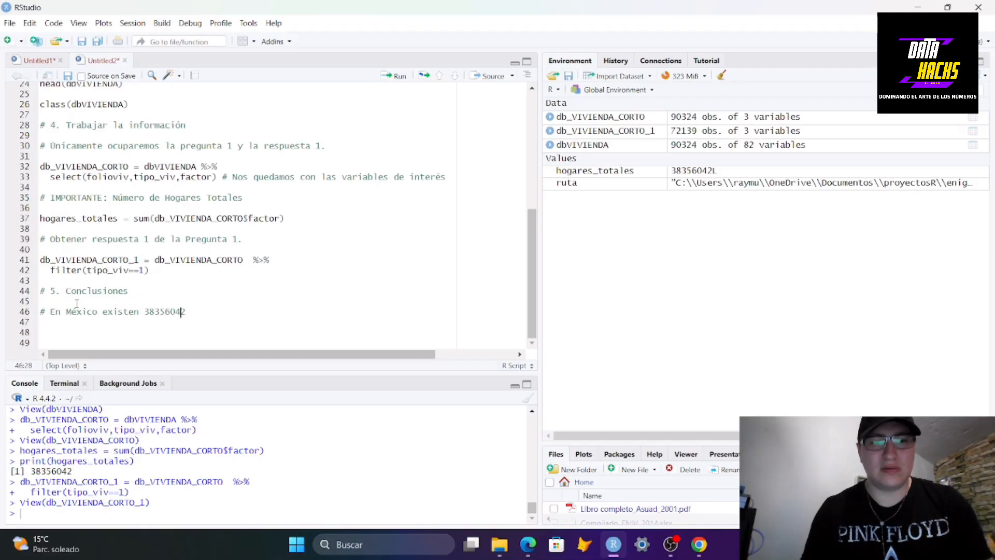
{"action": "key", "text": "Left"}
{"action": "key", "text": "Left"}
{"action": "key", "text": "Left"}
{"action": "key", "text": "Left"}
{"action": "key", "text": "Left"}
{"action": "type", "text": ","}
{"action": "key", "text": "Right"}
{"action": "key", "text": "Right"}
{"action": "key", "text": "Right"}
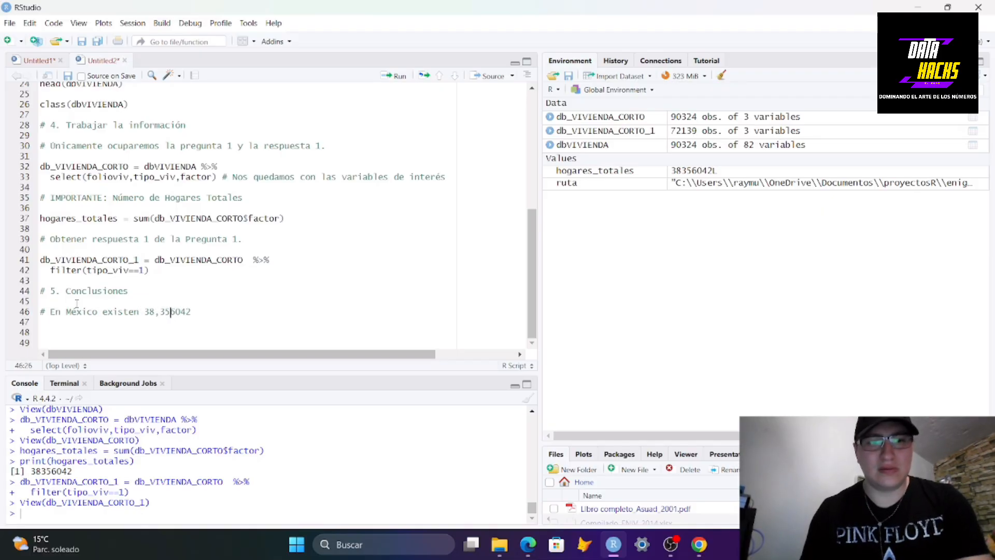
{"action": "type", "text": ","}
{"action": "key", "text": "Right"}
End the sentence with the word hogares and add blank lines below it
{"action": "key", "text": "Return"}
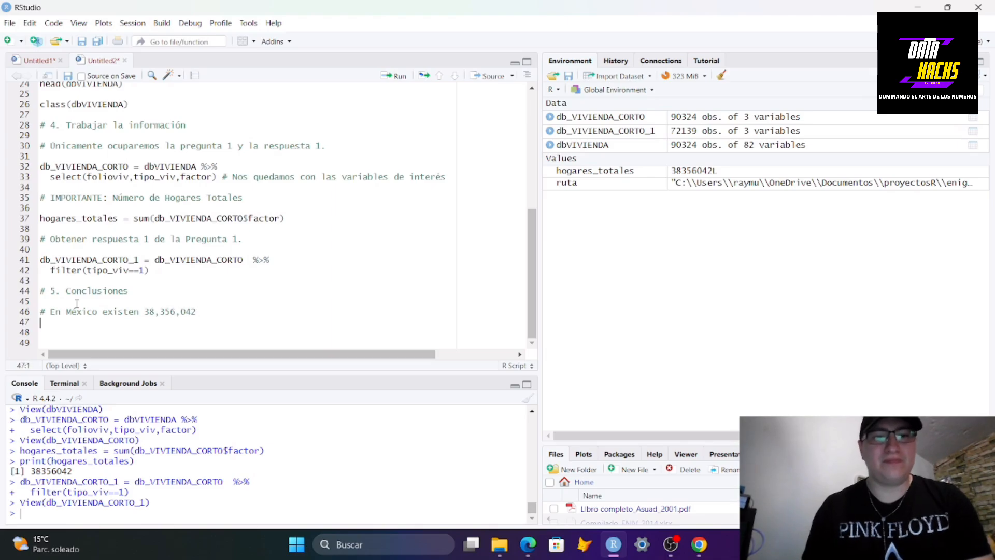
{"action": "key", "text": "BackSpace"}
{"action": "type", "text": "hogares"}
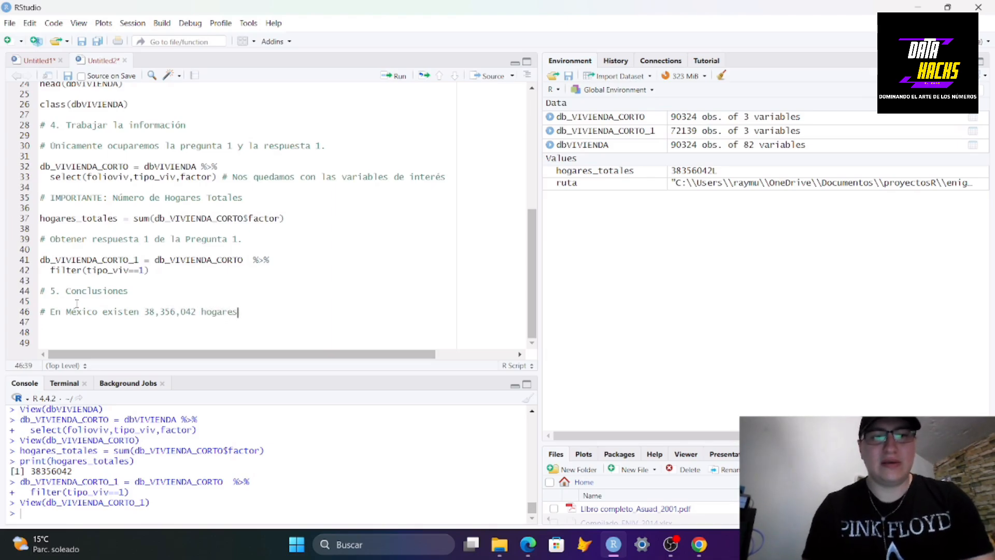
{"action": "key", "text": "Return"}
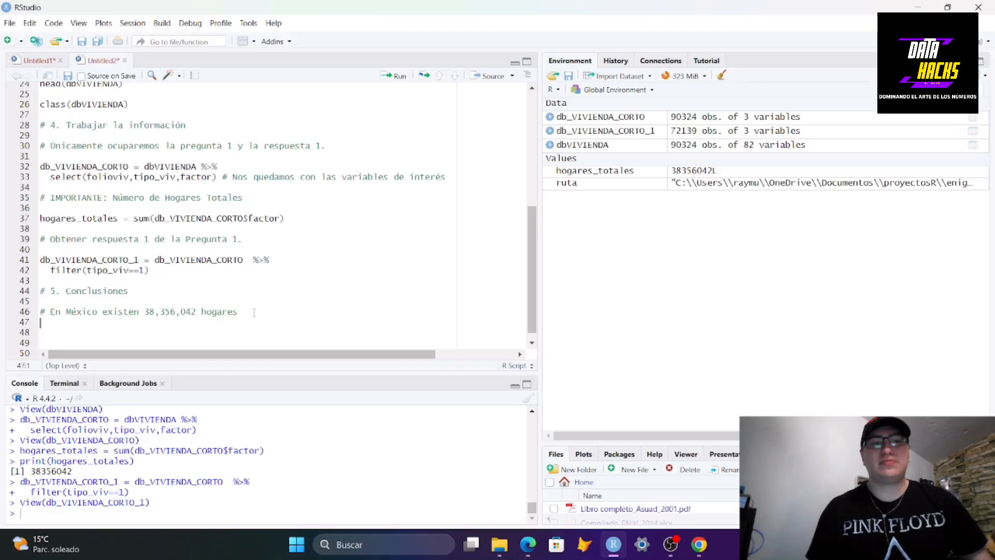
{"action": "key", "text": "Return"}
{"action": "key", "text": "Return"}
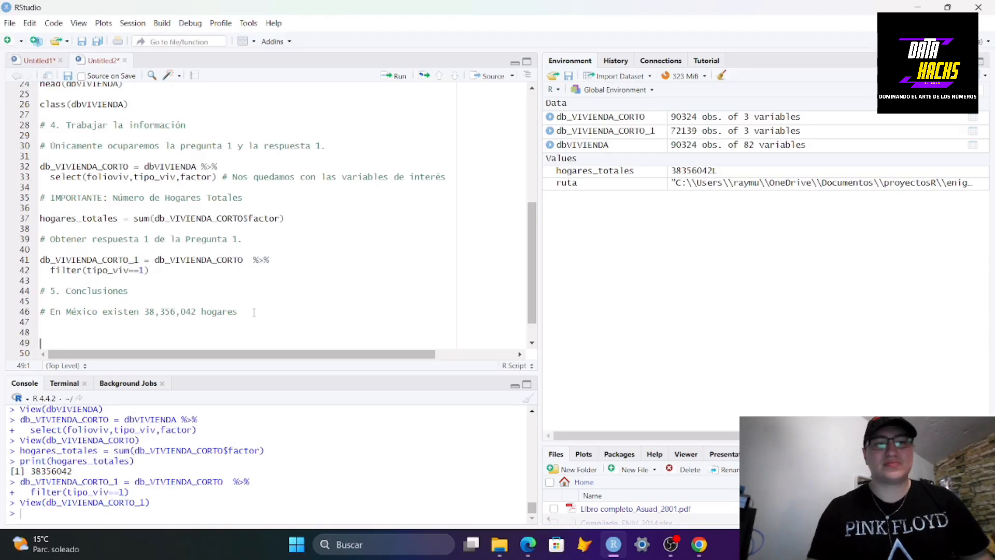
Start a new assignment line below the conclusion, naming the variable hogares_terreno_1casa
{"action": "type", "text": "ho"}
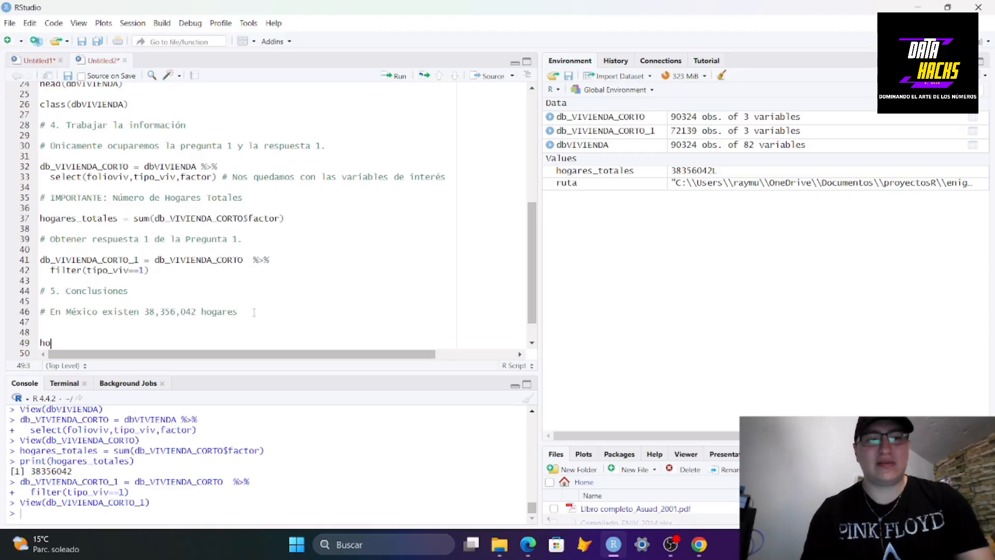
{"action": "type", "text": "gares_"}
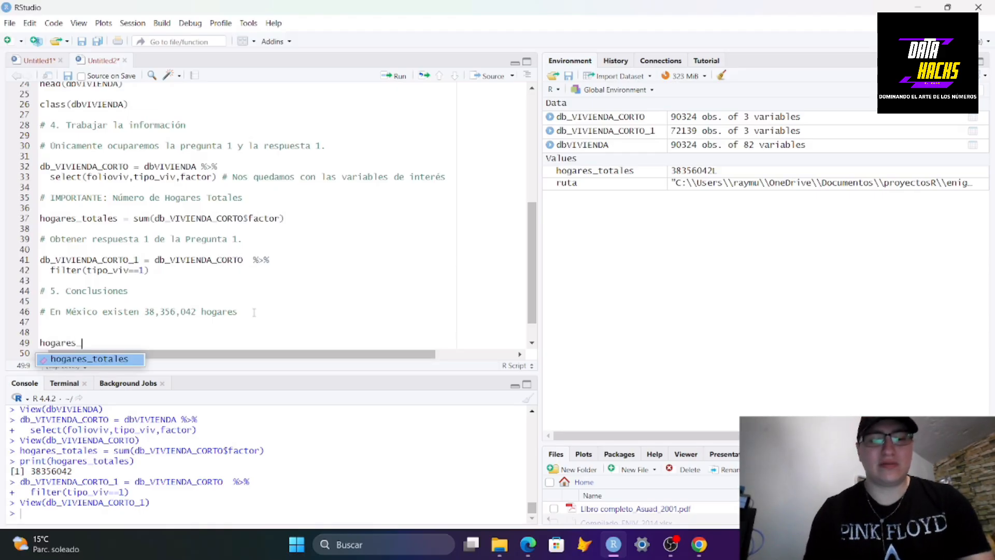
{"action": "type", "text": "terre"}
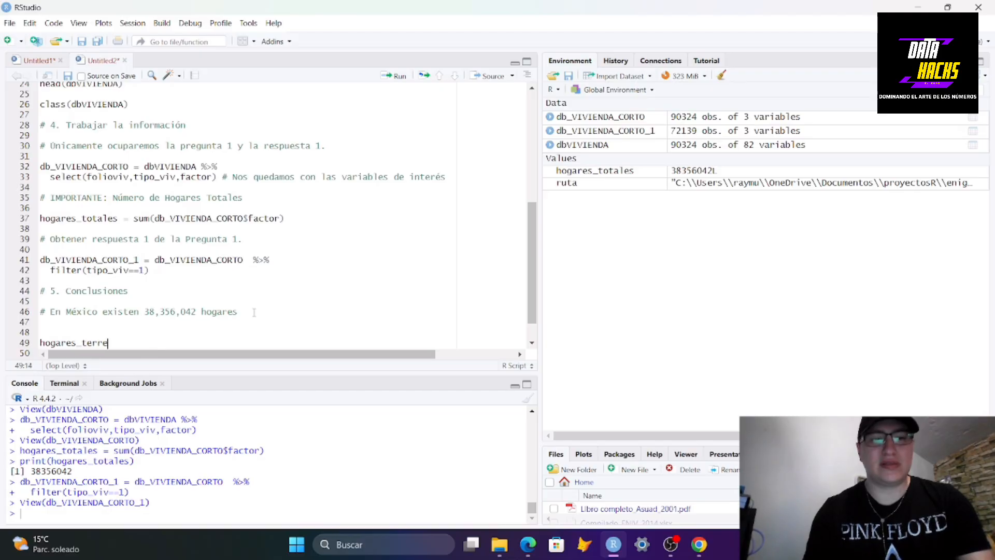
{"action": "type", "text": "no_pro"}
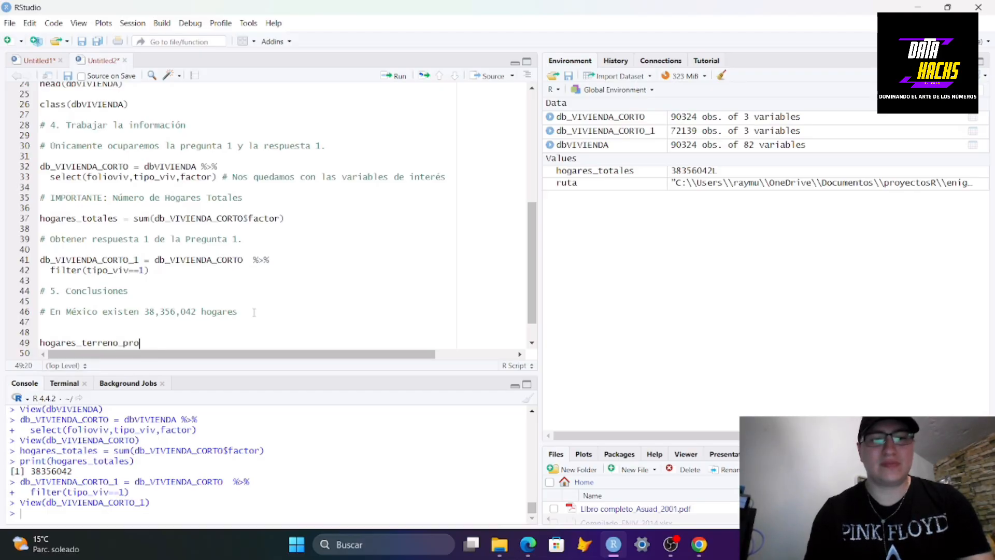
{"action": "key", "text": "BackSpace"}
{"action": "key", "text": "BackSpace"}
{"action": "type", "text": "1cad"}
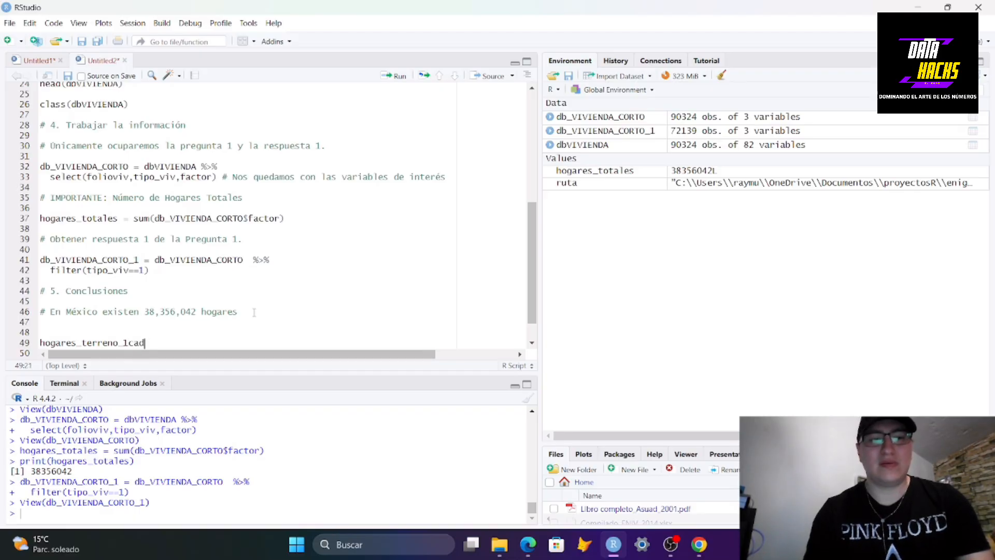
{"action": "key", "text": "BackSpace"}
{"action": "type", "text": "sa ="}
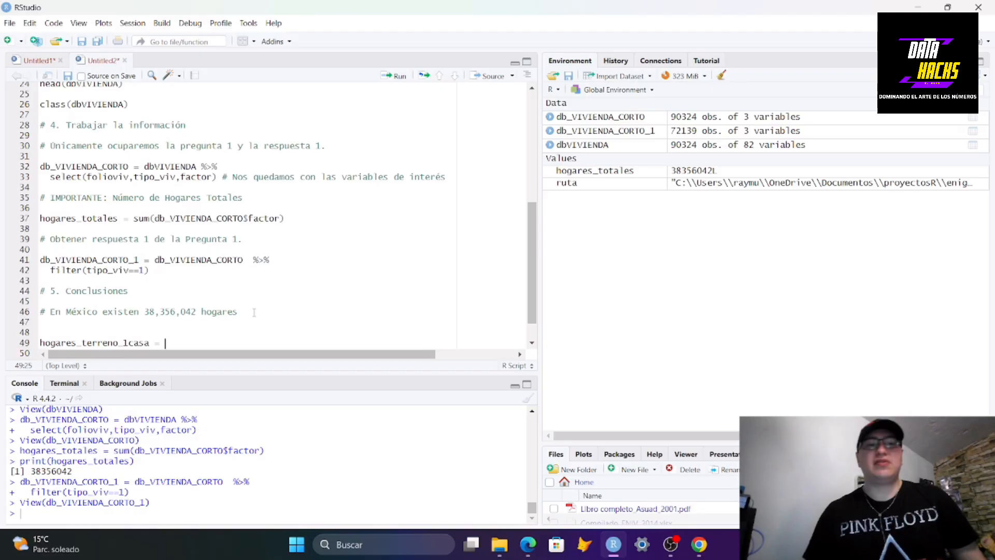
Check the questionnaire's housing options, then rename the variable's suffix to hogares_CasaUnicaEnTerreno
{"action": "left_click", "coordinate": [699, 544]}
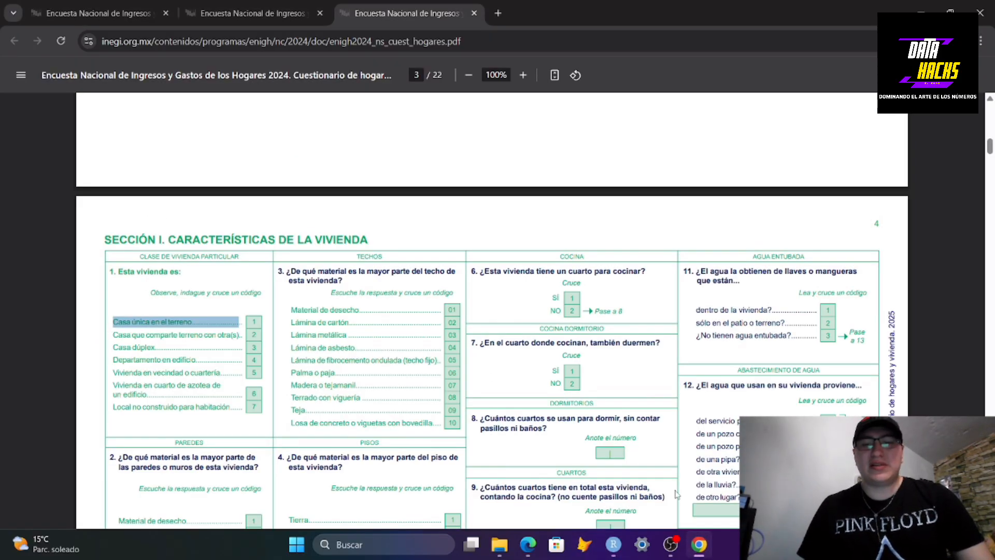
{"action": "left_click", "coordinate": [695, 548]}
{"action": "scroll", "coordinate": [156, 340], "scroll_direction": "down", "scroll_amount": 1}
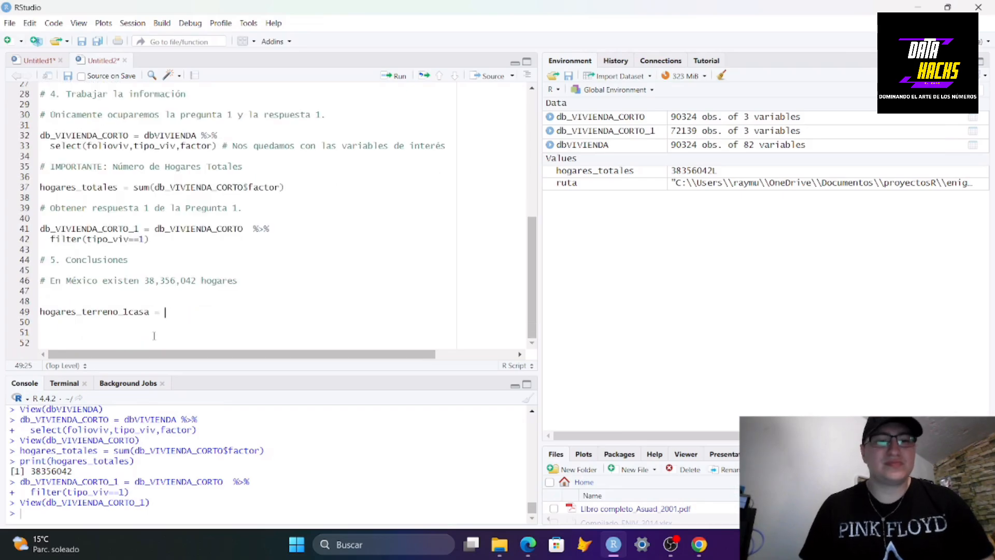
{"action": "left_click", "coordinate": [150, 314]}
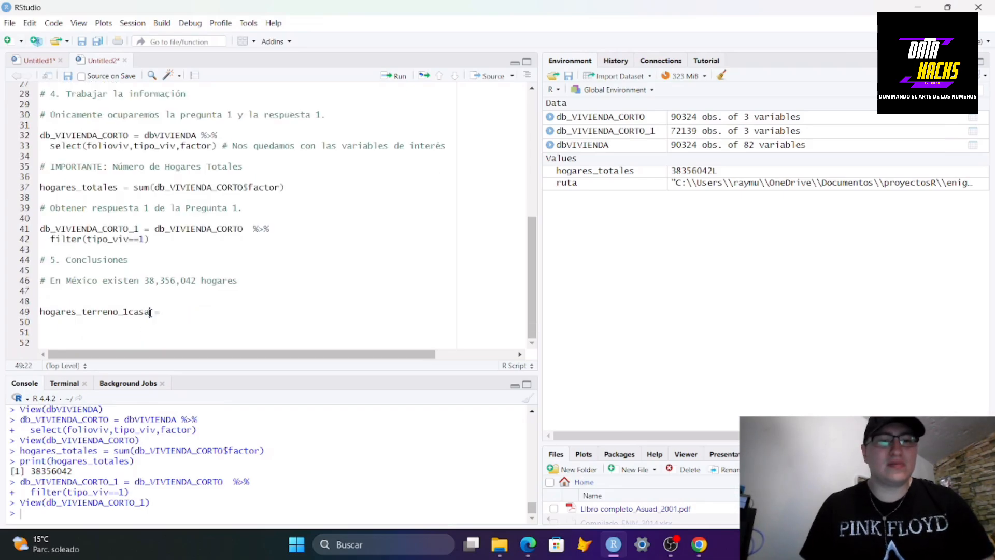
{"action": "key", "text": "shift+Up"}
{"action": "key", "text": "shift+Up"}
{"action": "key", "text": "shift+Up"}
{"action": "key", "text": "shift+End"}
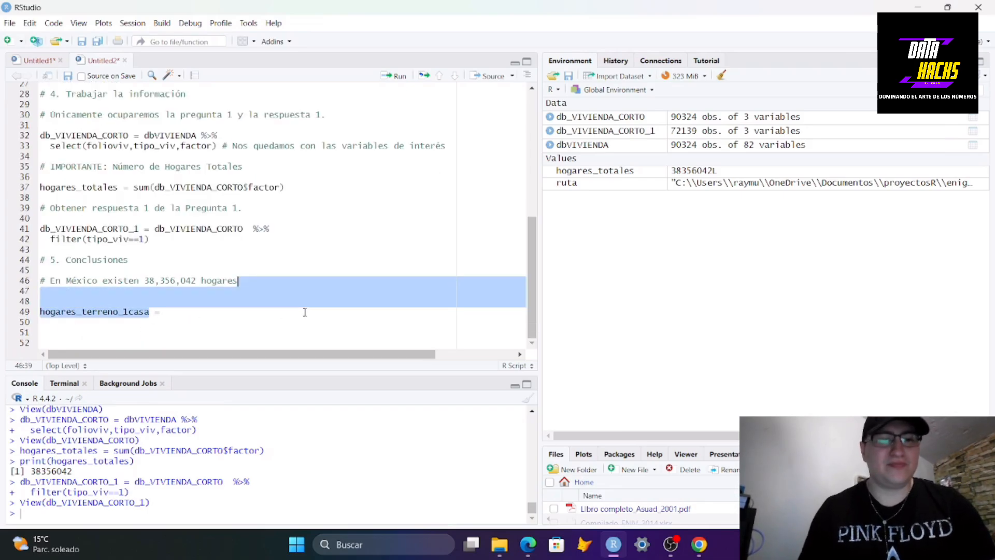
{"action": "left_click", "coordinate": [304, 312]}
{"action": "key", "text": "shift+Left"}
{"action": "key", "text": "shift+Left"}
{"action": "key", "text": "shift+Left"}
{"action": "key", "text": "shift+Left"}
{"action": "key", "text": "shift+Left"}
{"action": "key", "text": "shift+Left"}
{"action": "key", "text": "shift+Left"}
{"action": "key", "text": "shift+Left"}
{"action": "key", "text": "shift+Left"}
{"action": "key", "text": "shift+Left"}
{"action": "key", "text": "shift+Left"}
{"action": "key", "text": "shift+Left"}
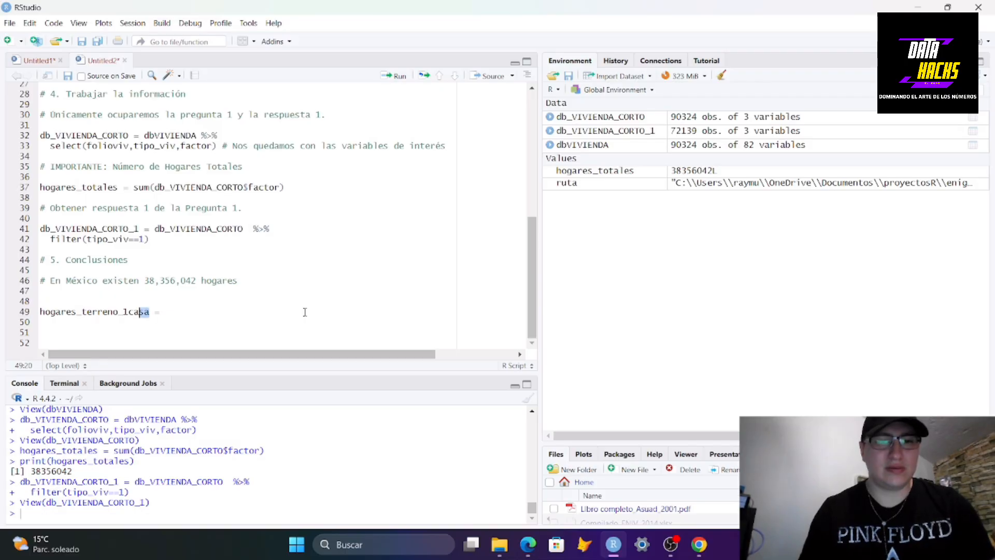
{"action": "key", "text": "shift+Left"}
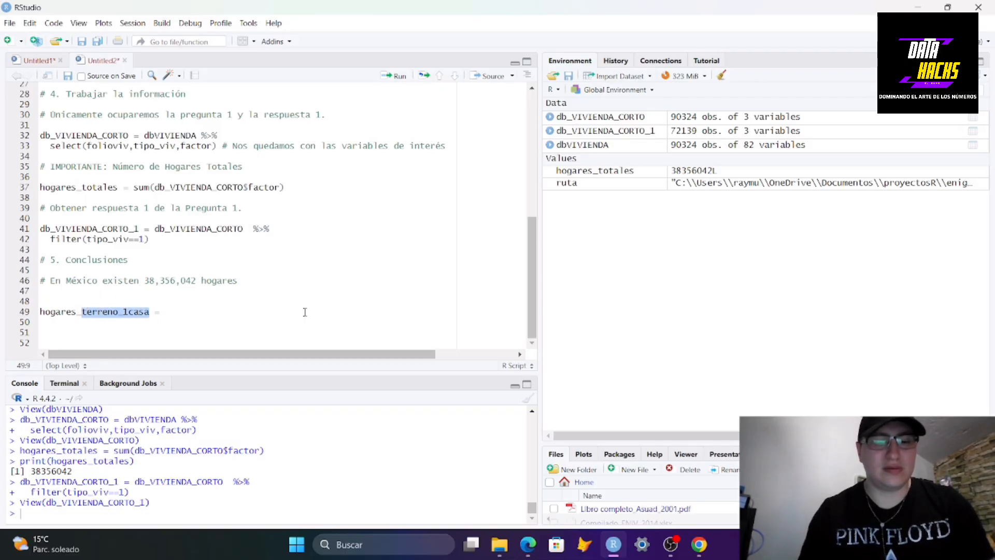
{"action": "type", "text": "CasaUnca"}
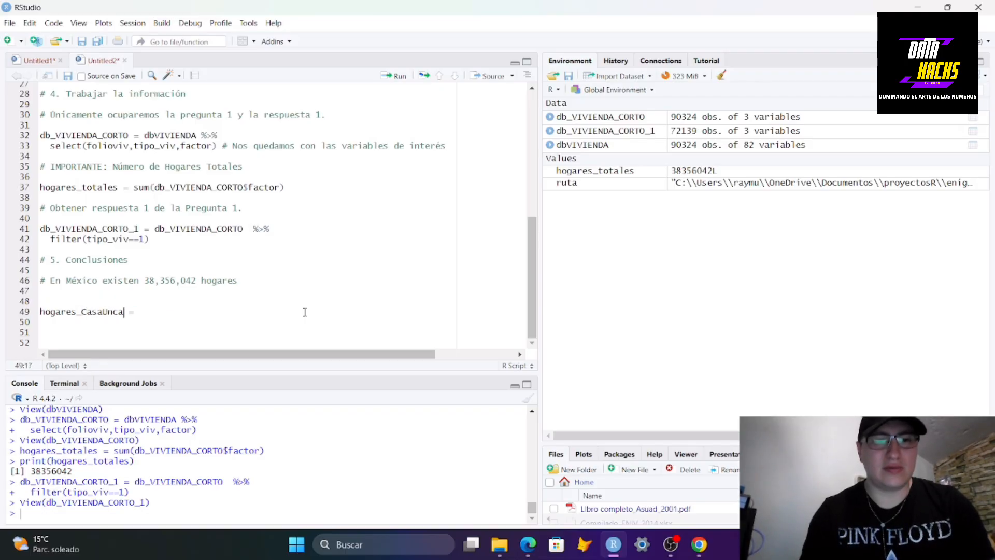
{"action": "key", "text": "BackSpace"}
{"action": "key", "text": "BackSpace"}
{"action": "type", "text": "icaEnT"}
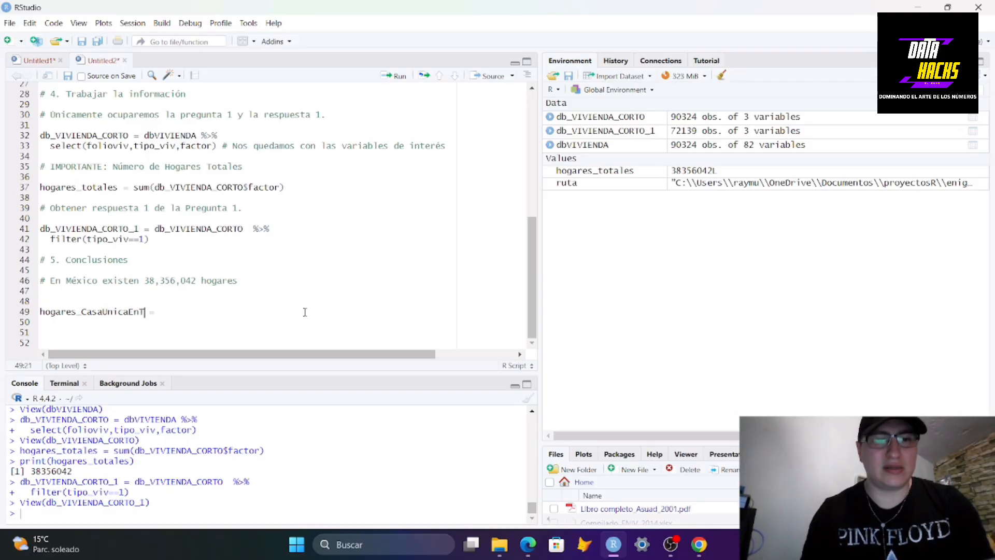
{"action": "type", "text": "erreno"}
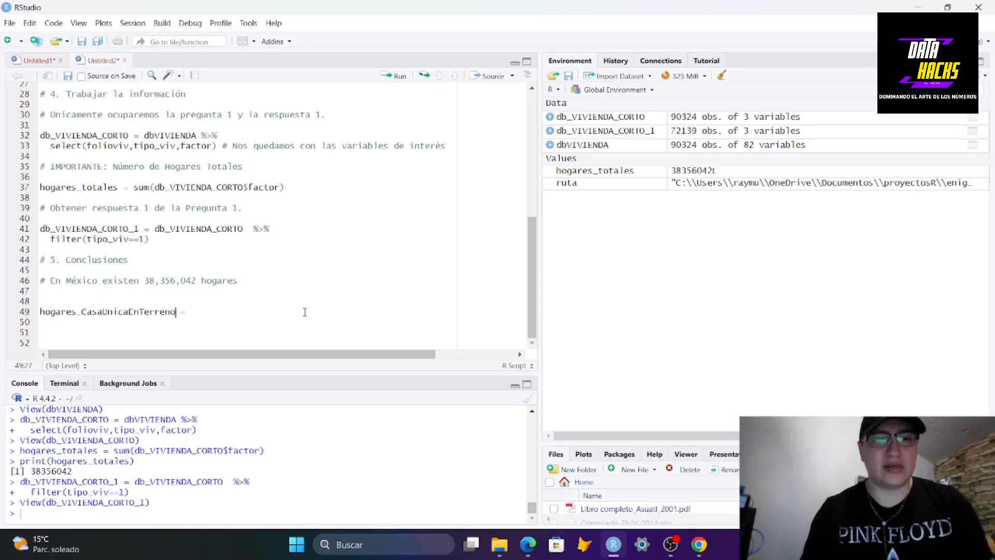
Insert underscores between the words so the variable reads hogares_Casa_Unica_En_Terreno
{"action": "key", "text": "Left"}
{"action": "key", "text": "Left"}
{"action": "key", "text": "Left"}
{"action": "key", "text": "Left"}
{"action": "key", "text": "Left"}
{"action": "key", "text": "Left"}
{"action": "key", "text": "Left"}
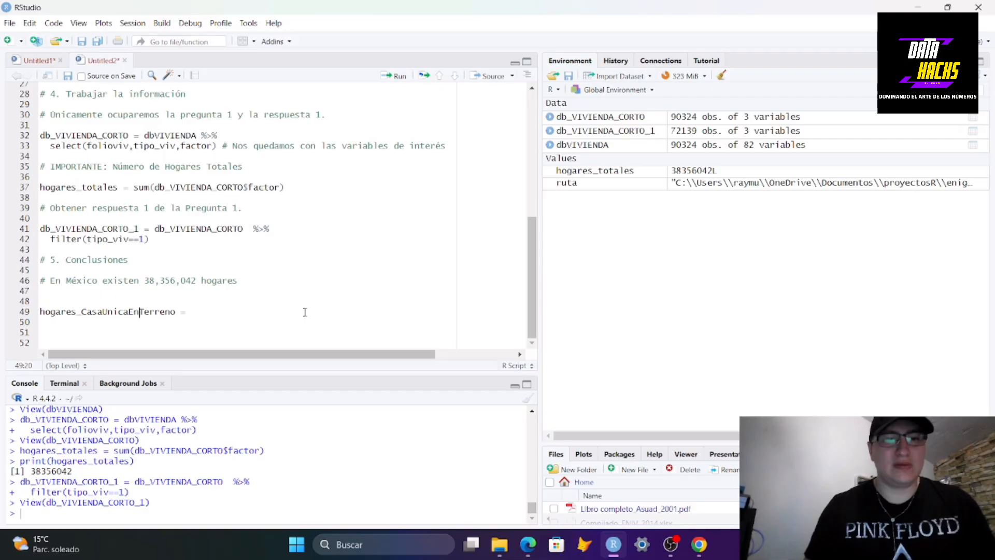
{"action": "type", "text": "_"}
{"action": "key", "text": "Left"}
{"action": "key", "text": "Left"}
{"action": "key", "text": "Left"}
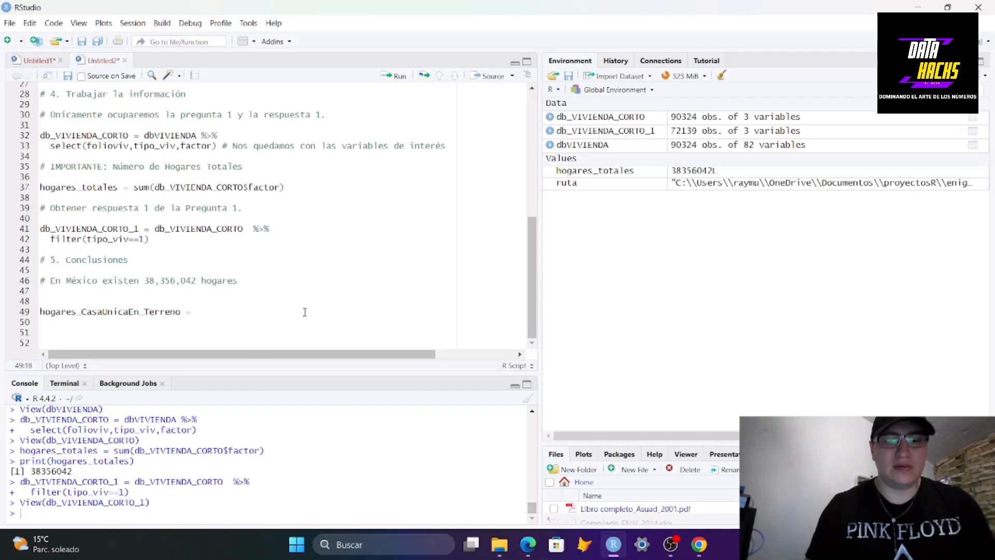
{"action": "type", "text": "_"}
{"action": "key", "text": "Left"}
{"action": "key", "text": "Left"}
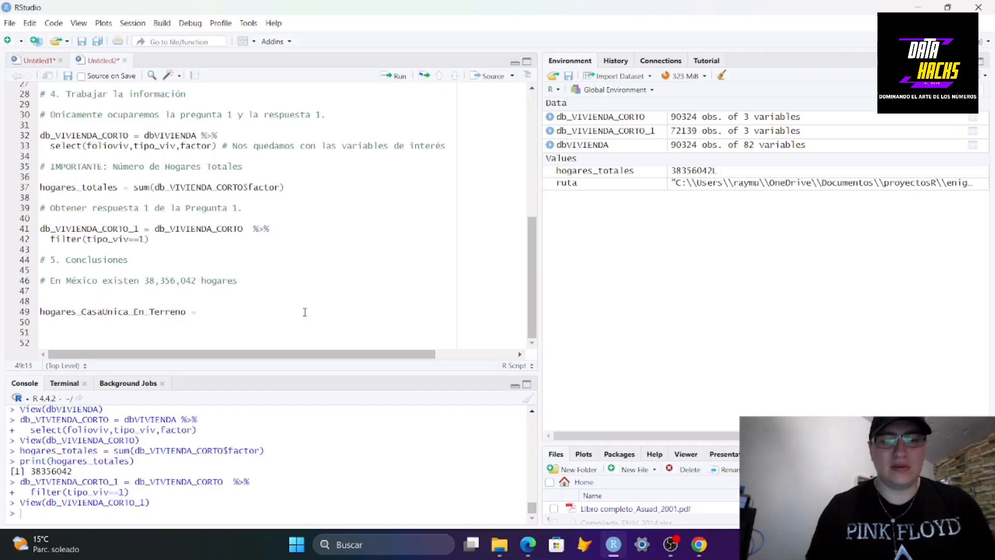
{"action": "type", "text": "_"}
Assign the variable the sum of the factor column of db_VIVIENDA_CORTO_1
{"action": "left_click", "coordinate": [282, 314]}
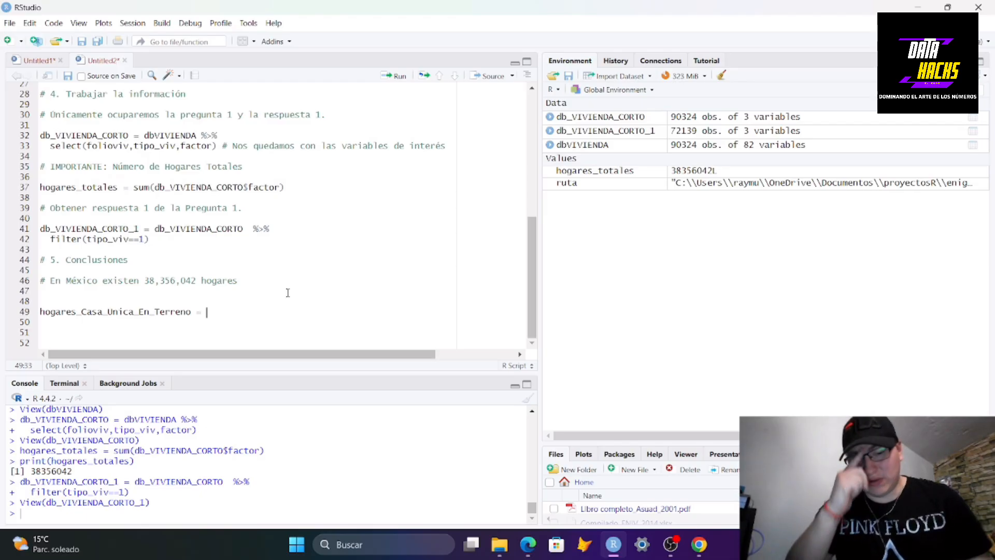
{"action": "type", "text": "sum"}
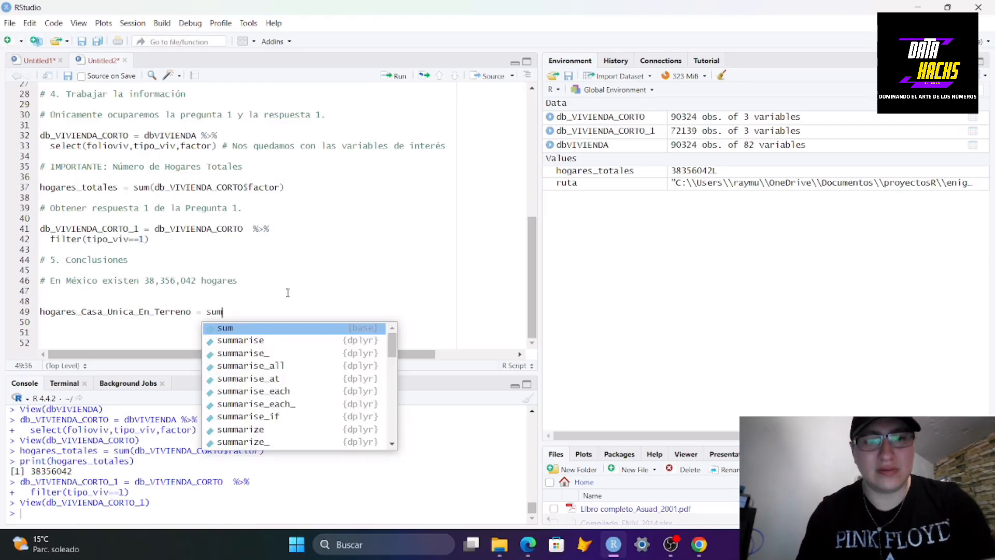
{"action": "type", "text": "(db"}
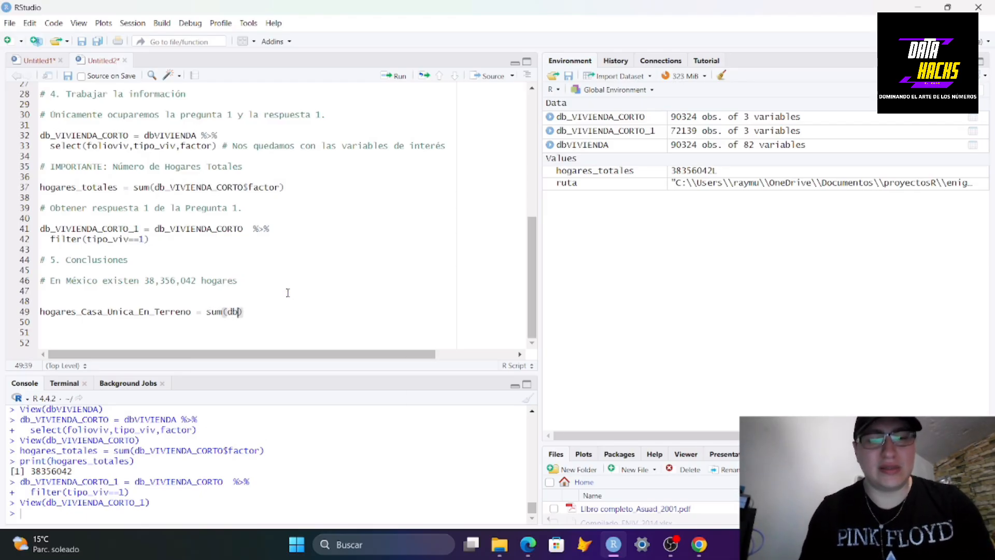
{"action": "type", "text": "VI"}
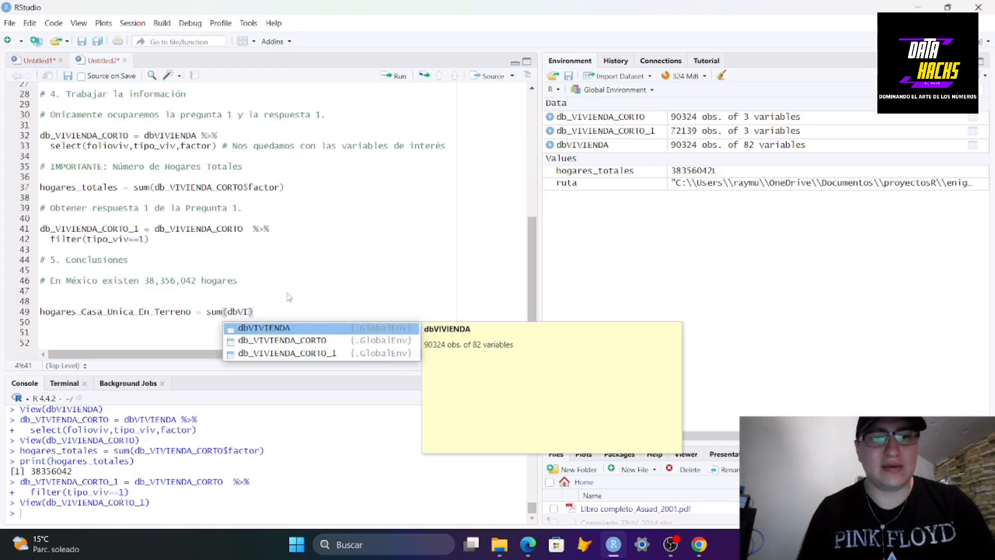
{"action": "left_click", "coordinate": [284, 355]}
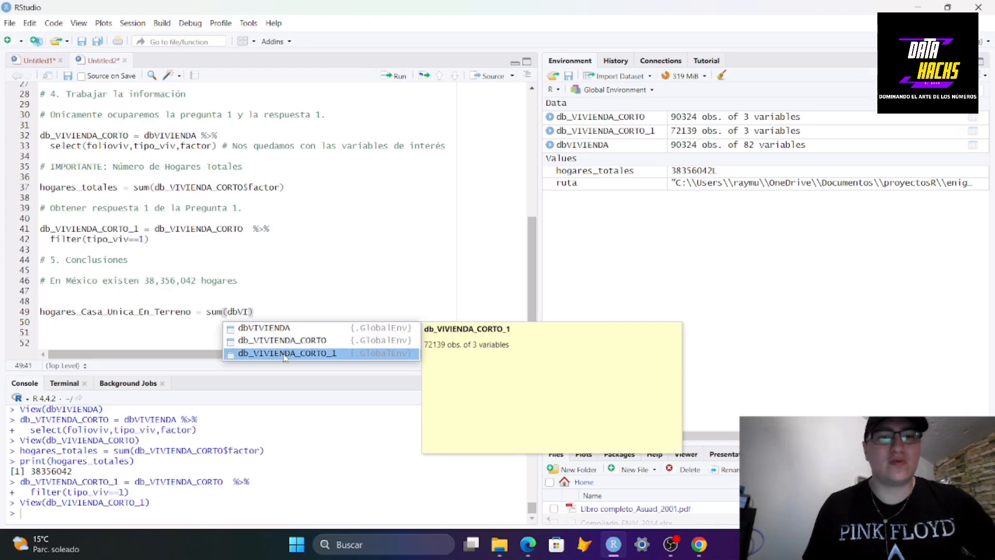
{"action": "left_click", "coordinate": [284, 354]}
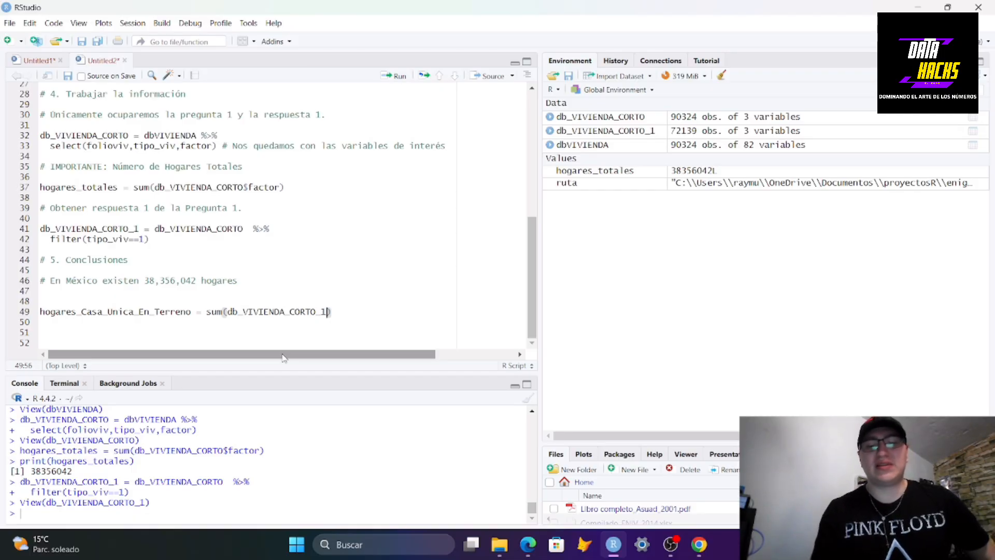
{"action": "type", "text": ","}
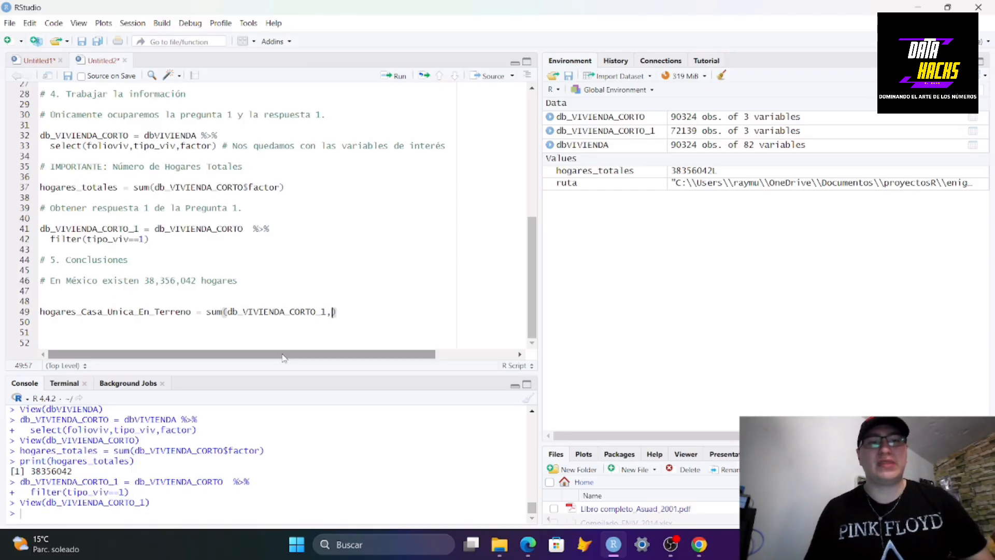
{"action": "key", "text": "BackSpace"}
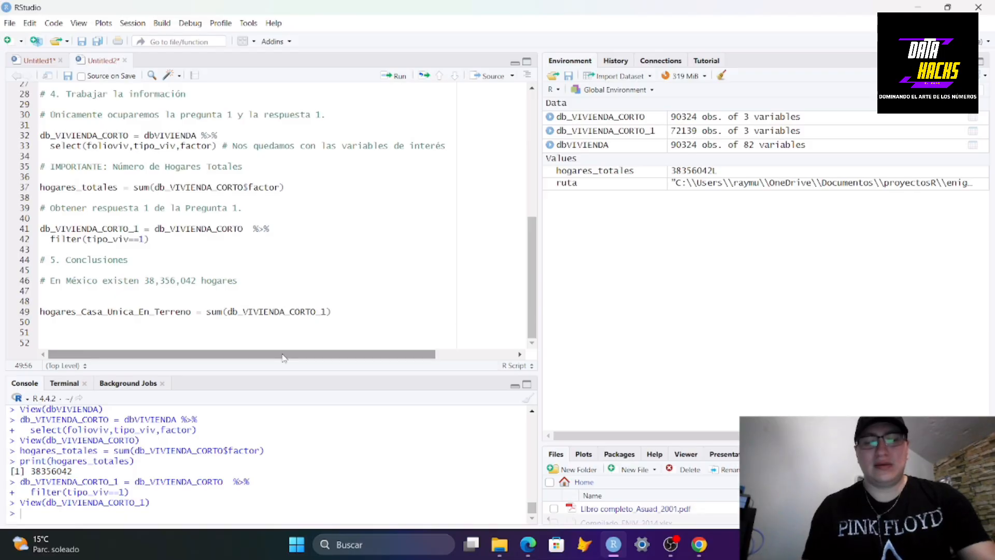
{"action": "type", "text": "$"}
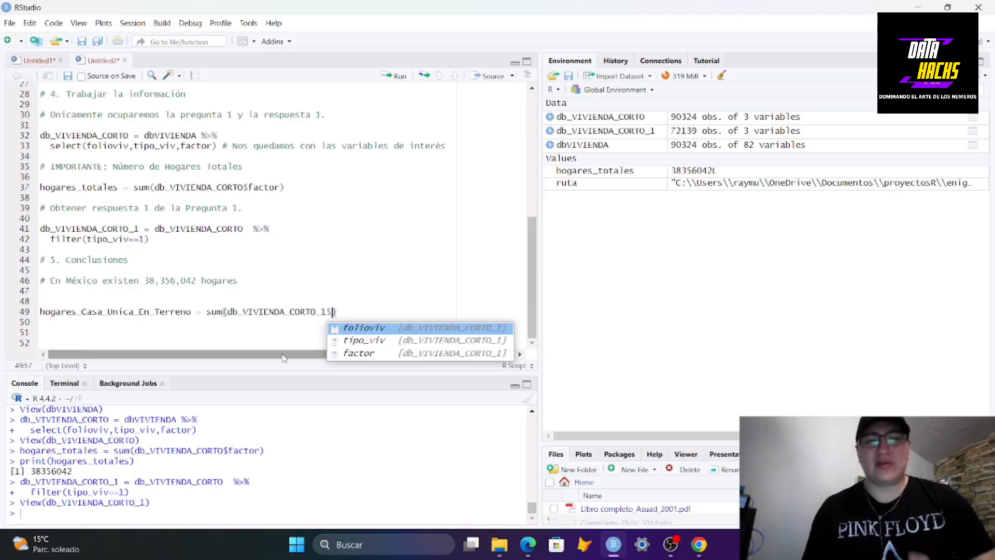
{"action": "left_click", "coordinate": [358, 354]}
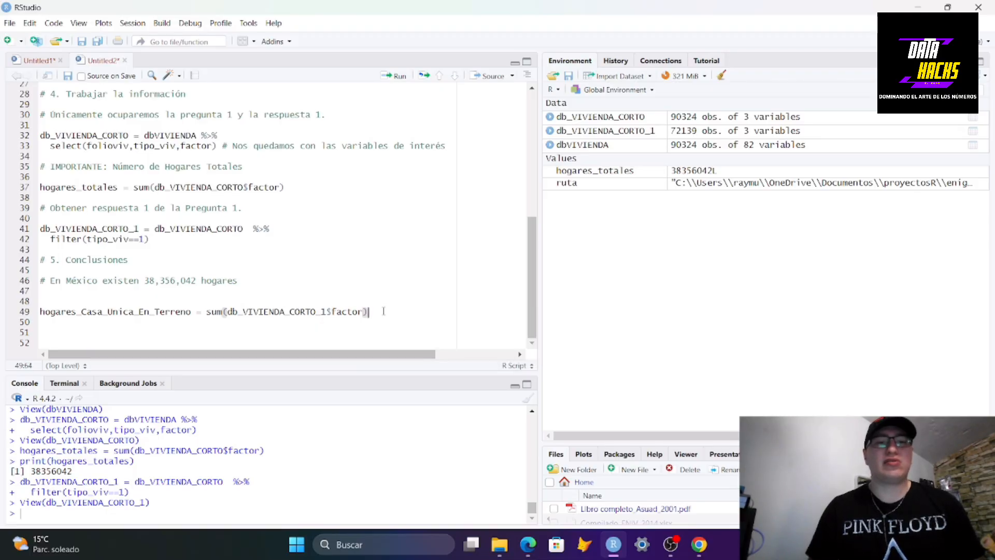
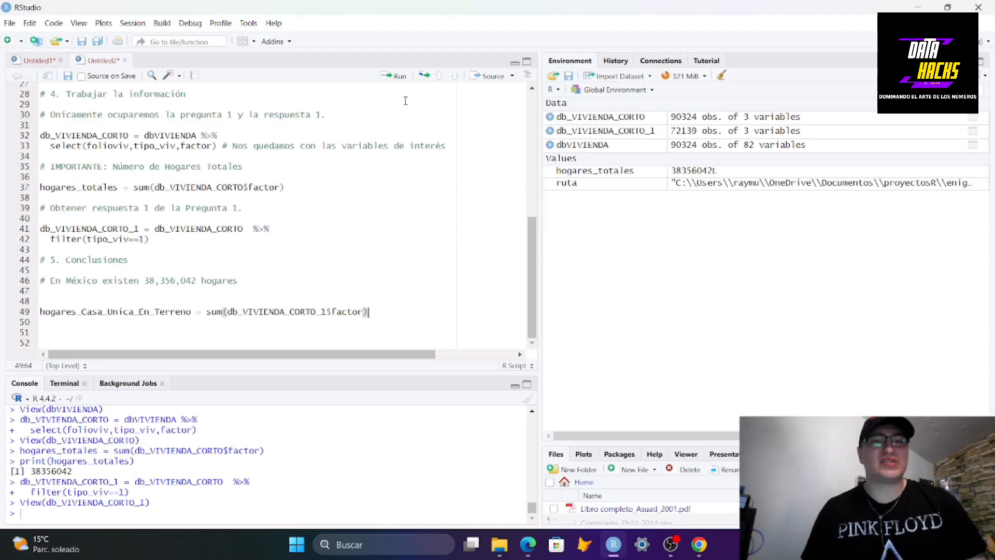
Run the hogares_Casa_Unica_En_Terreno assignment and print that variable in the console
{"action": "key", "text": "ctrl+Return"}
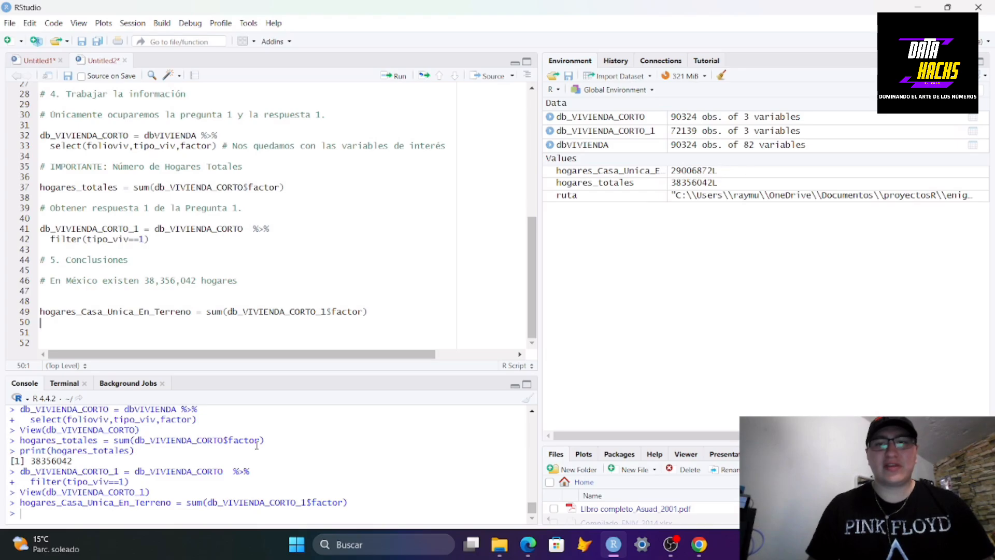
{"action": "type", "text": "PRINT"}
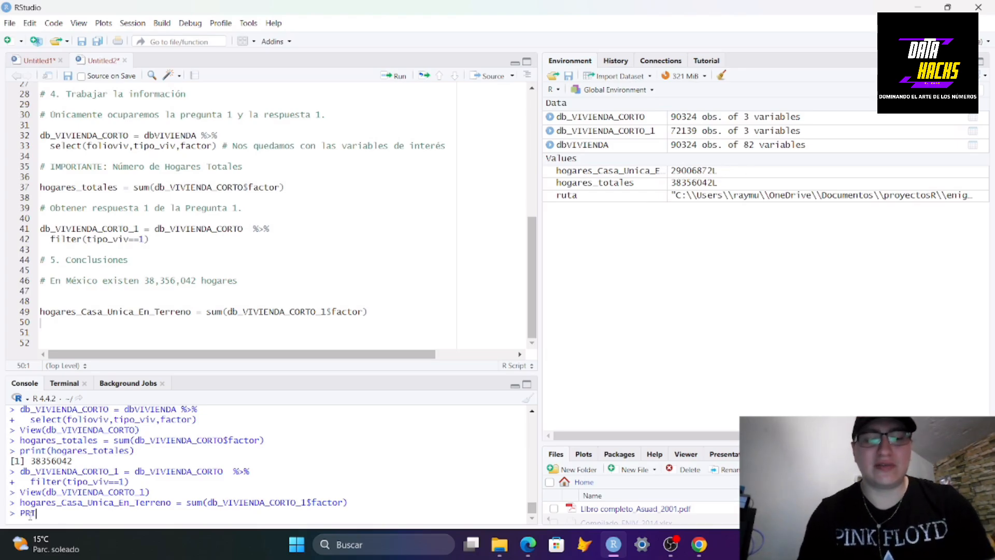
{"action": "key", "text": "BackSpace"}
{"action": "key", "text": "BackSpace"}
{"action": "key", "text": "BackSpace"}
{"action": "key", "text": "BackSpace"}
{"action": "key", "text": "BackSpace"}
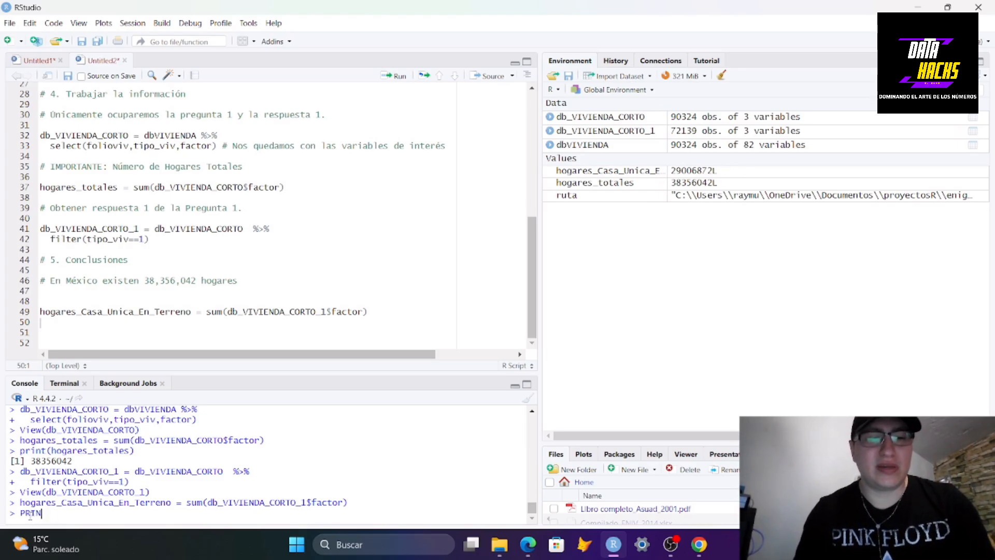
{"action": "type", "text": "print("}
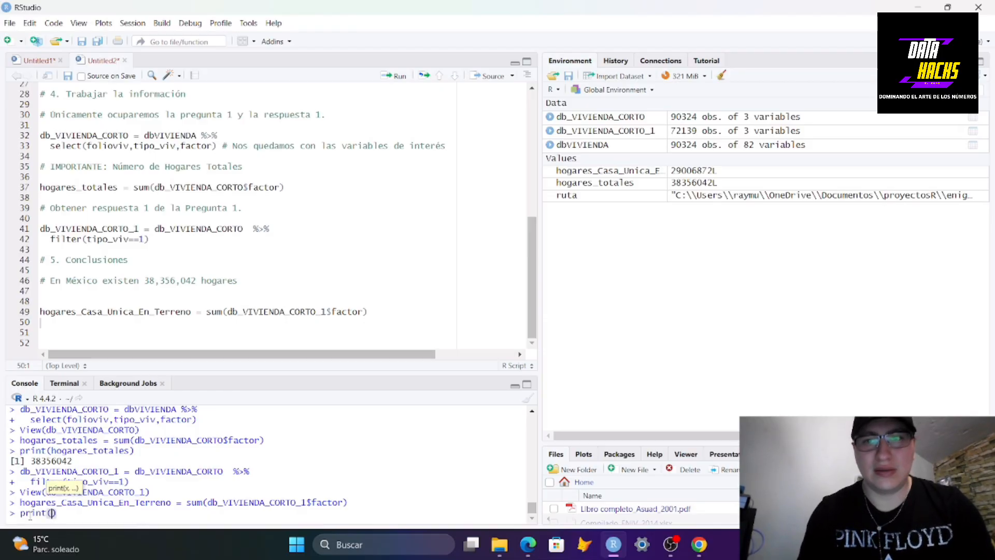
{"action": "type", "text": "hoga"}
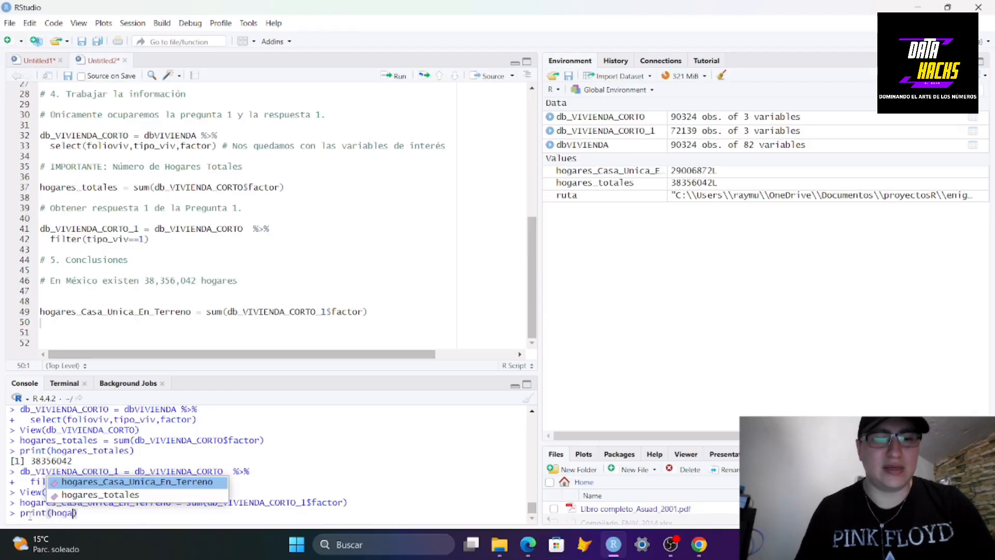
{"action": "key", "text": "Tab"}
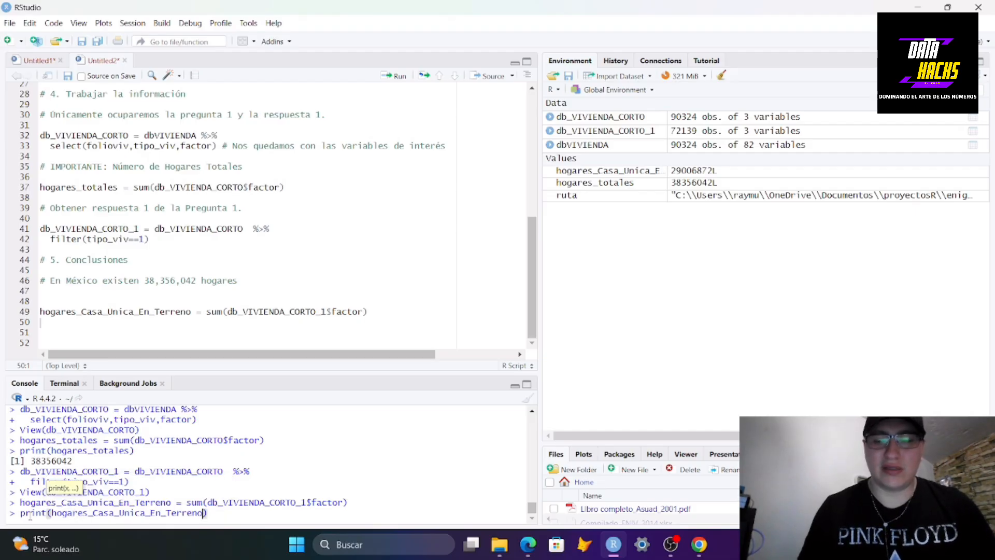
{"action": "key", "text": "Return"}
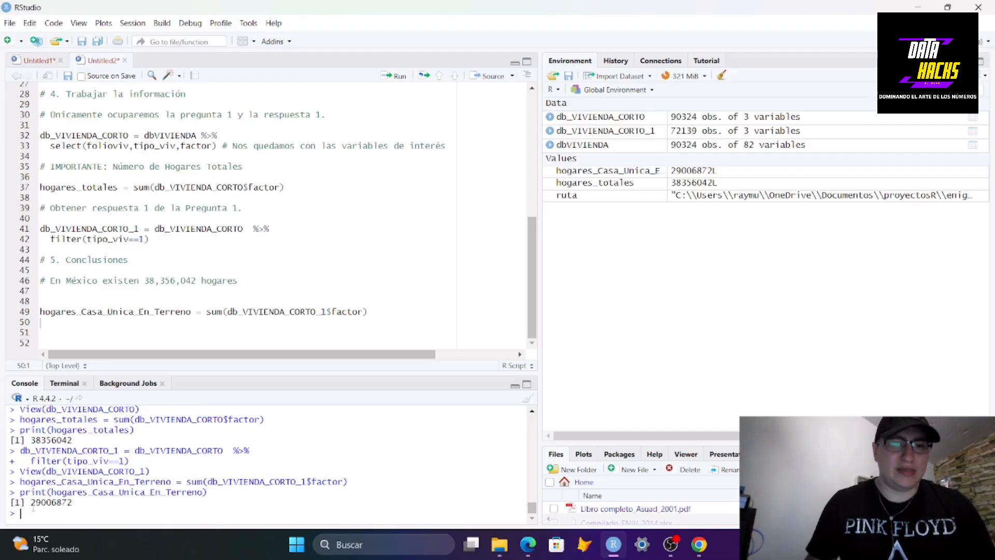
Copy the printed result and write the comment "# En México existen" followed by the pasted number on the next line
{"action": "left_click_drag", "start_coordinate": [31, 502], "coordinate": [79, 502]}
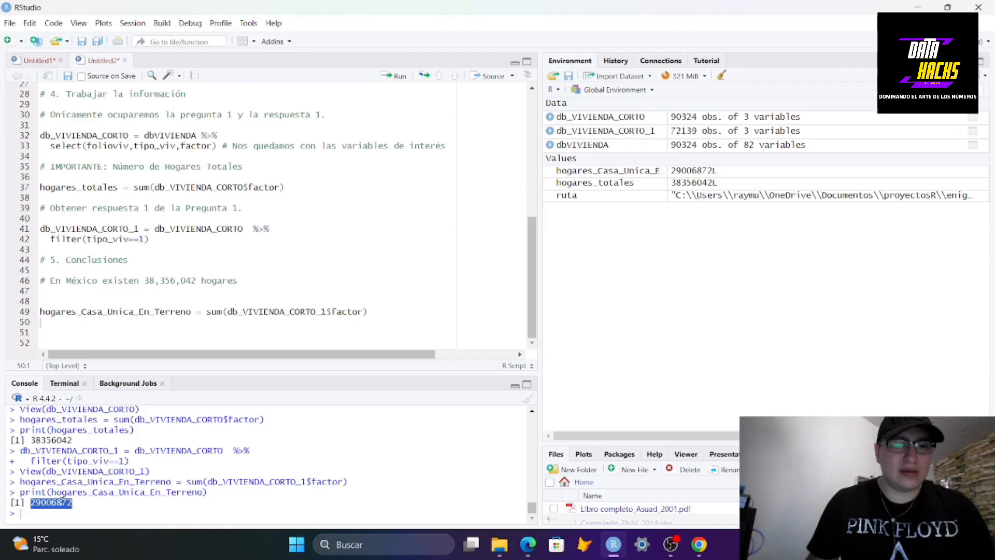
{"action": "right_click", "coordinate": [59, 503]}
{"action": "left_click", "coordinate": [88, 402]}
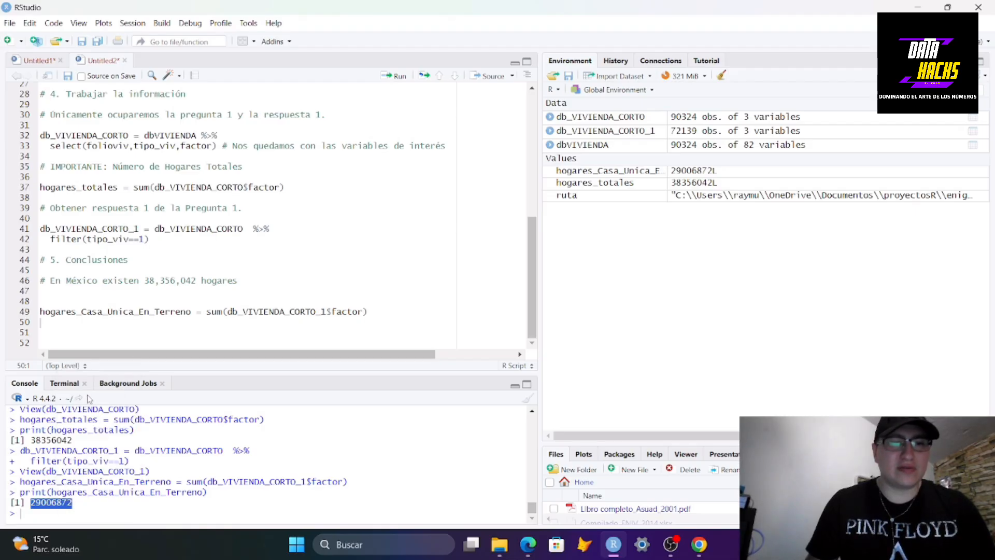
{"action": "left_click", "coordinate": [69, 333]}
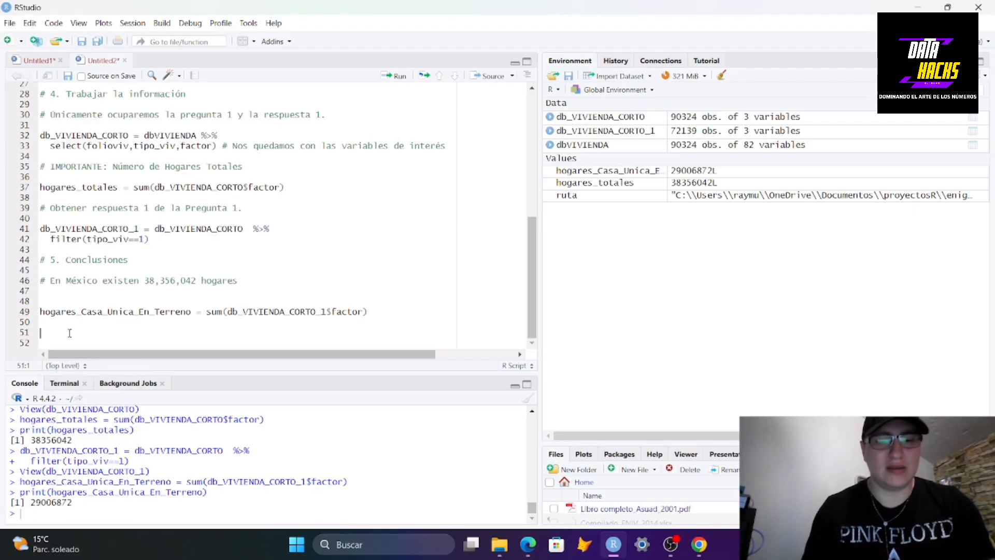
{"action": "type", "text": "# En "}
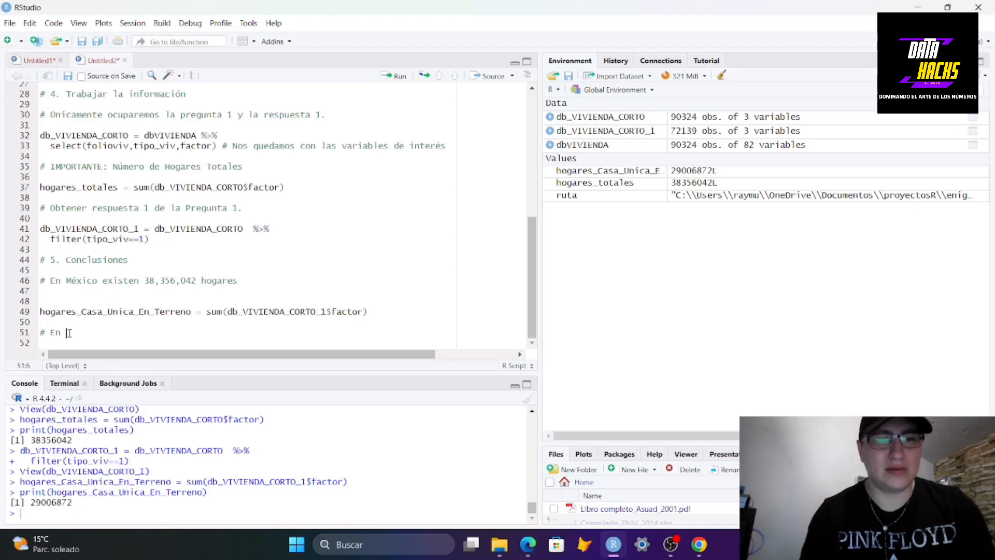
{"action": "type", "text": "México exis"}
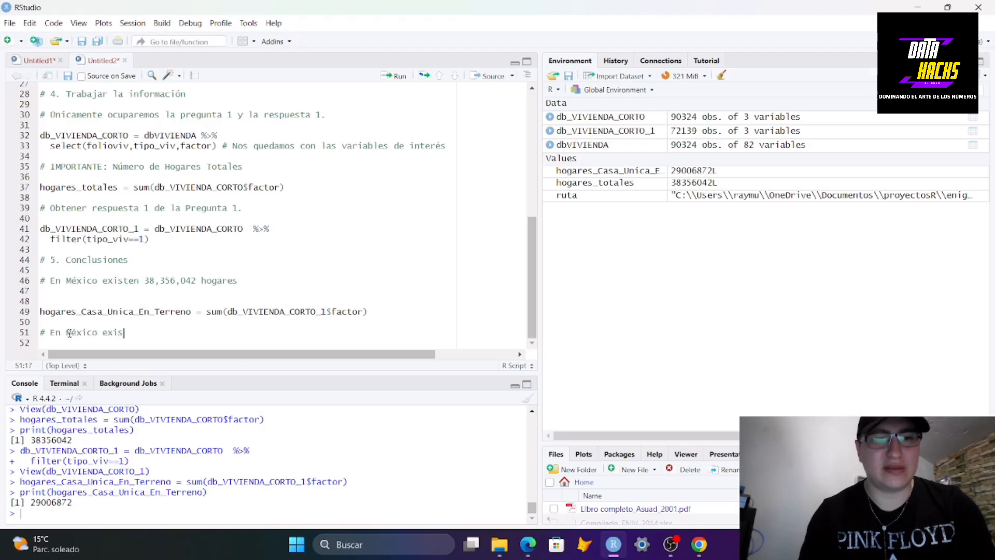
{"action": "type", "text": "ten"}
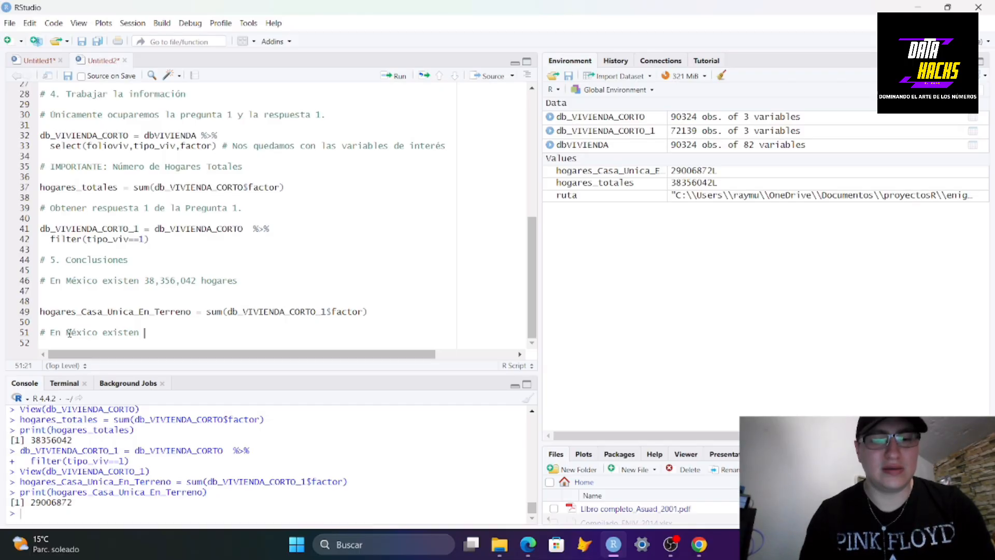
{"action": "key", "text": "ctrl+v"}
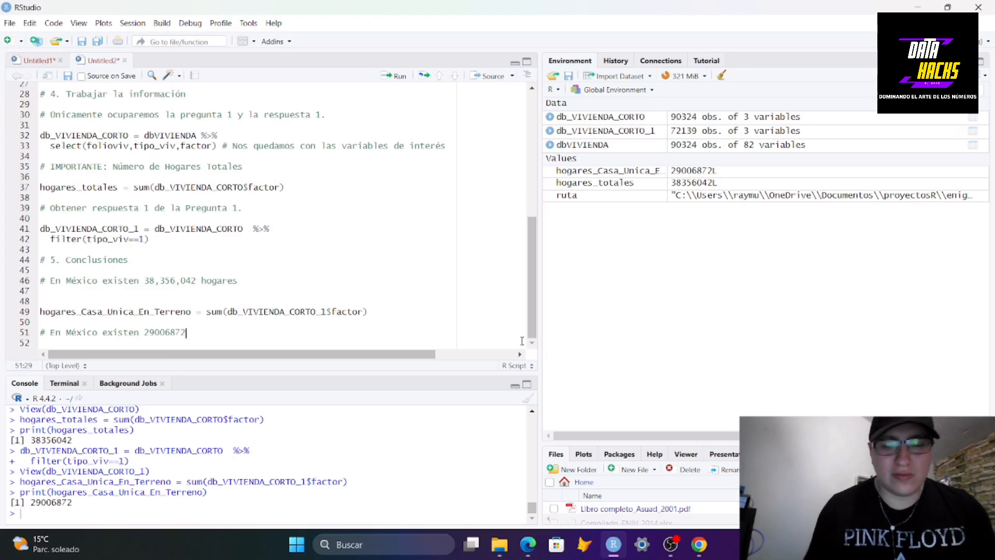
Add thousands separators to the pasted number so it reads 29,006,872
{"action": "key", "text": "Left"}
{"action": "key", "text": "Left"}
{"action": "key", "text": "Left"}
{"action": "type", "text": ","}
{"action": "key", "text": "Left"}
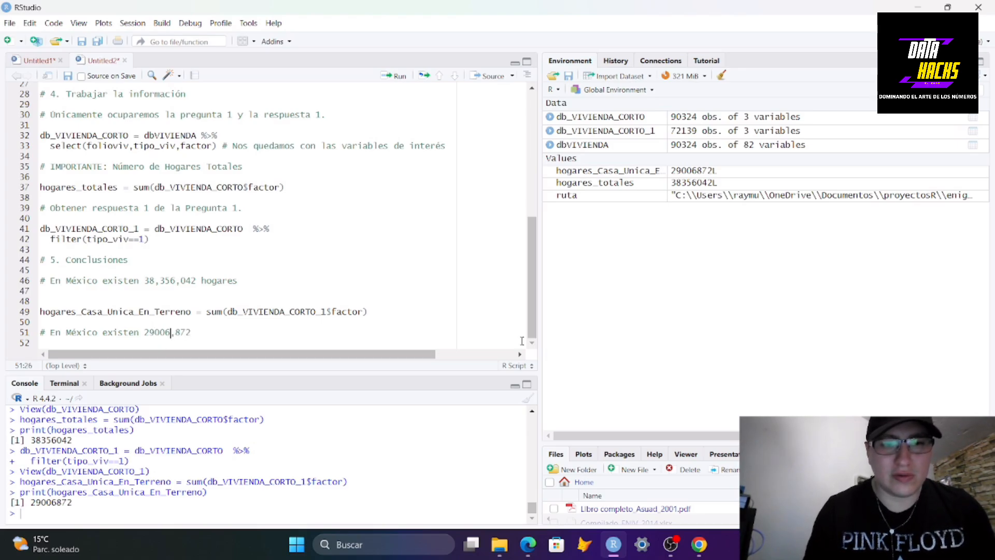
{"action": "key", "text": "Left"}
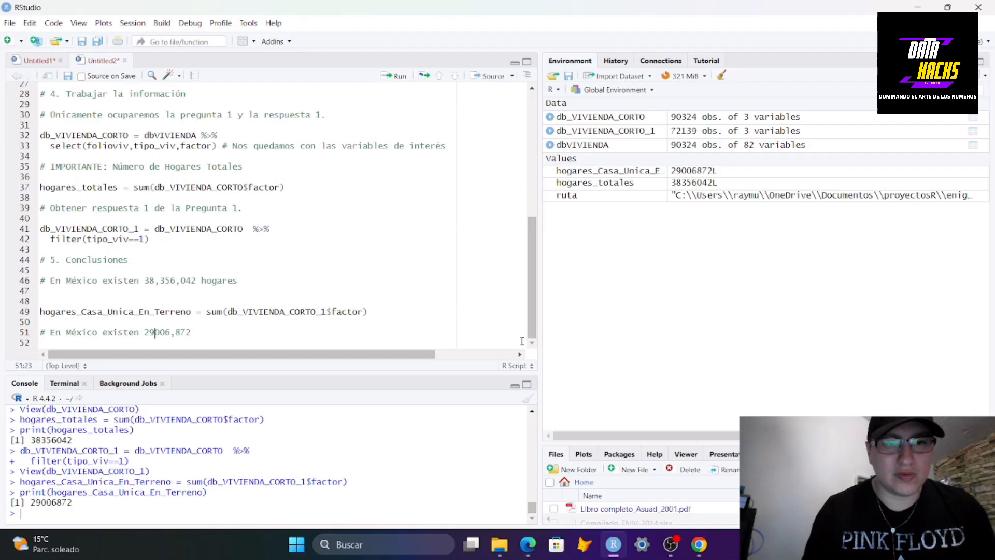
{"action": "type", "text": ","}
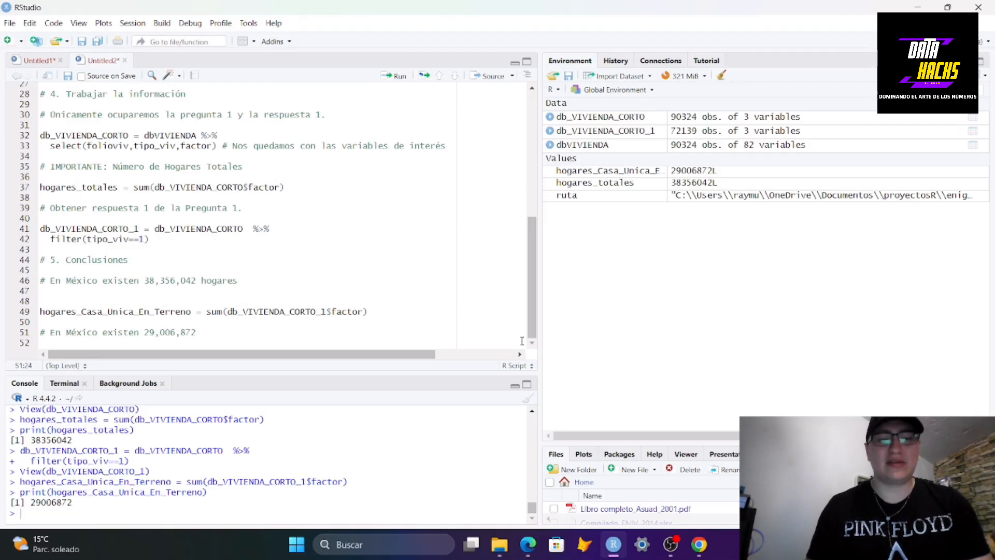
Finish the comment with "hogares que cuentan con Casa Unica en Terreno." and add blank lines below it
{"action": "key", "text": "Right"}
{"action": "key", "text": "Right"}
{"action": "key", "text": "Right"}
{"action": "key", "text": "Right"}
{"action": "key", "text": "Right"}
{"action": "key", "text": "Right"}
{"action": "key", "text": "Right"}
{"action": "type", "text": "ho"}
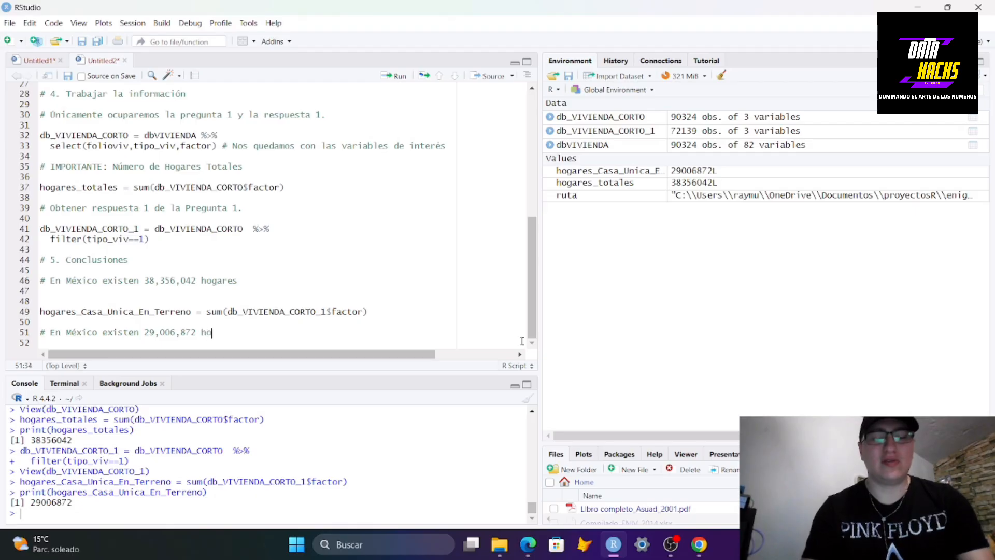
{"action": "type", "text": "gares que cuenta"}
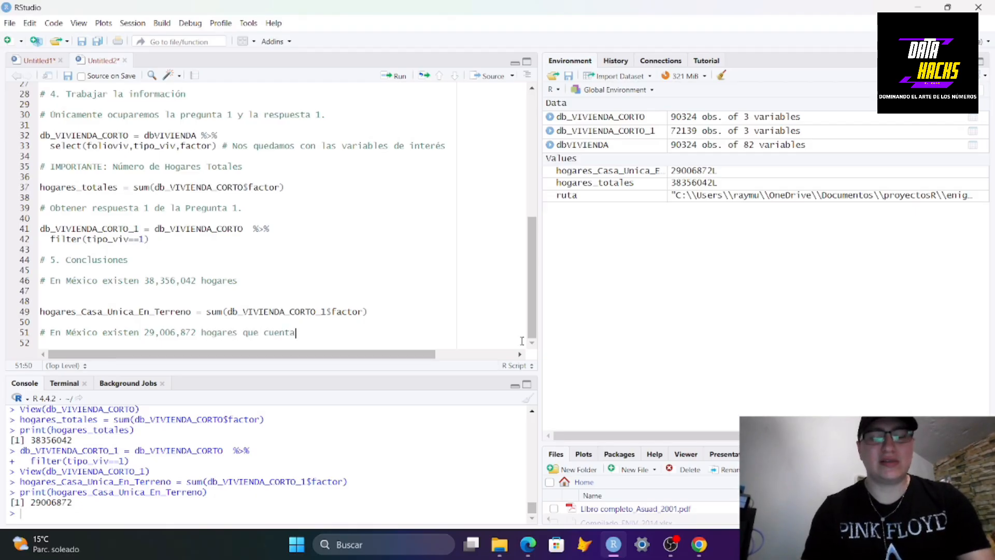
{"action": "type", "text": "n con "}
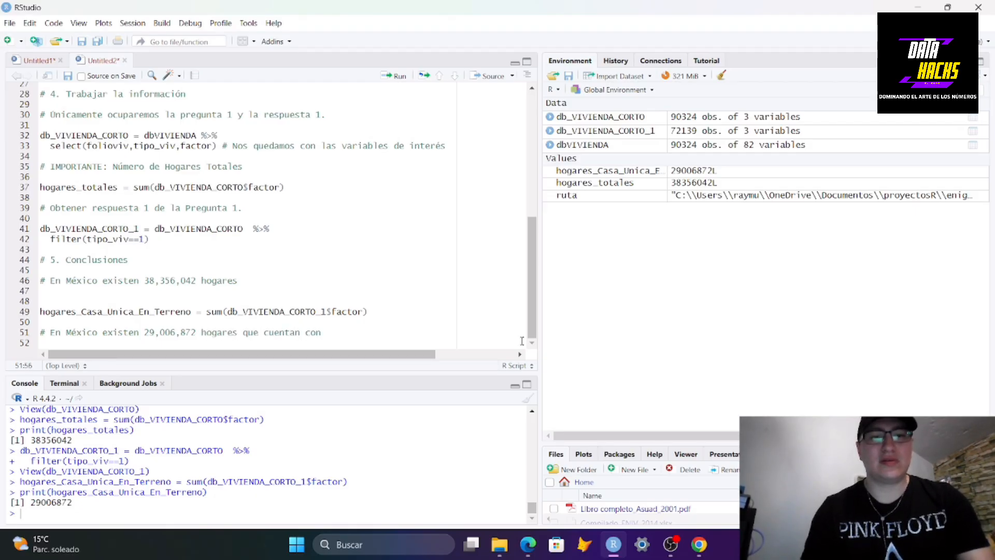
{"action": "type", "text": "Casa Unica"}
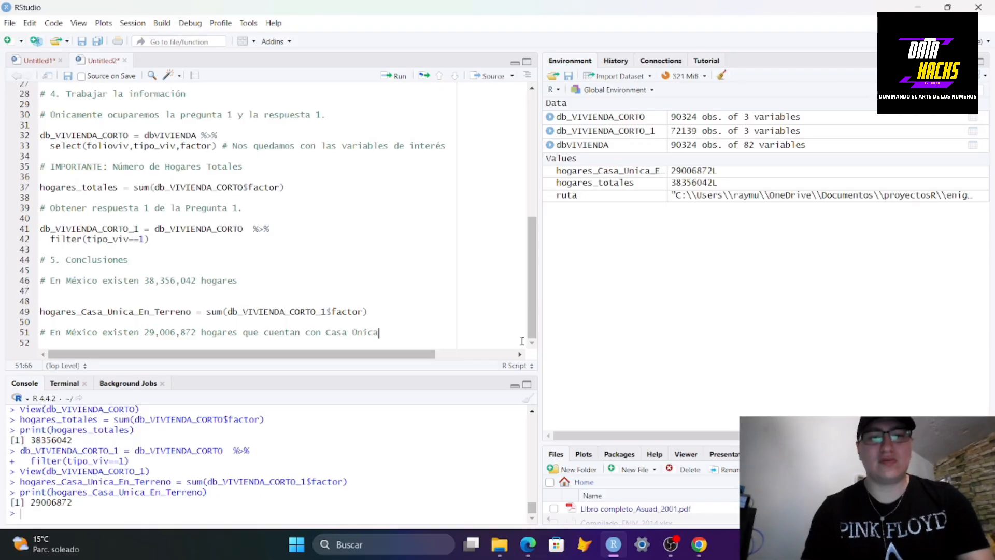
{"action": "type", "text": " en Terren"}
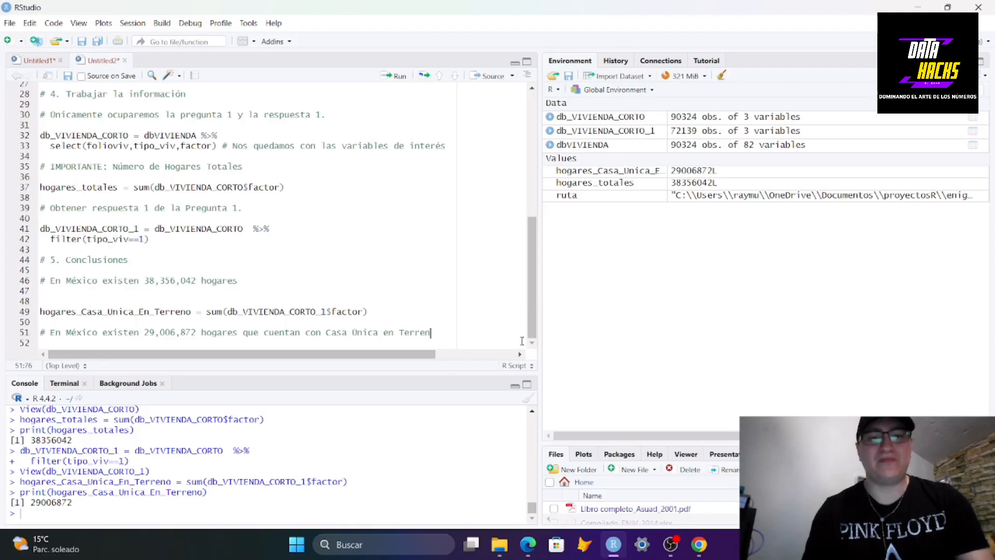
{"action": "type", "text": "o."}
{"action": "key", "text": "Return"}
{"action": "key", "text": "Return"}
{"action": "key", "text": "Return"}
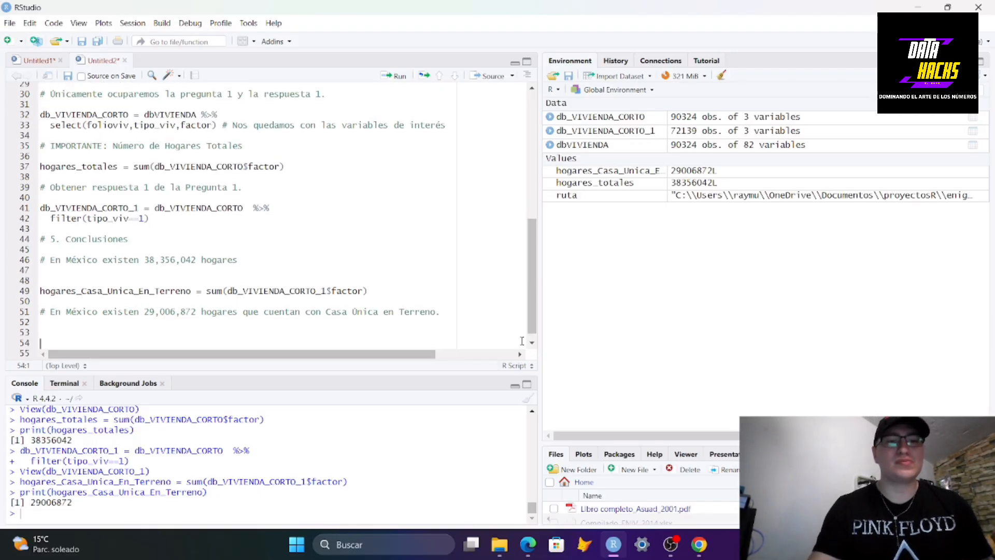
{"action": "key", "text": "Return"}
{"action": "key", "text": "Up"}
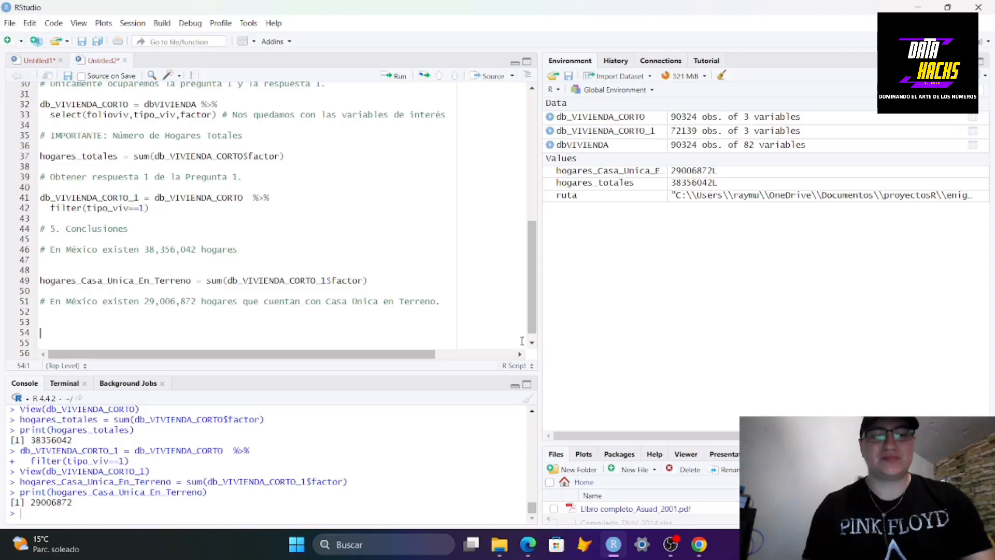
Start a new assignment line naming the variable tasa_Casa_Unica_En_Terreno, reusing the suffix copied from line 49
{"action": "type", "text": "tasa_"}
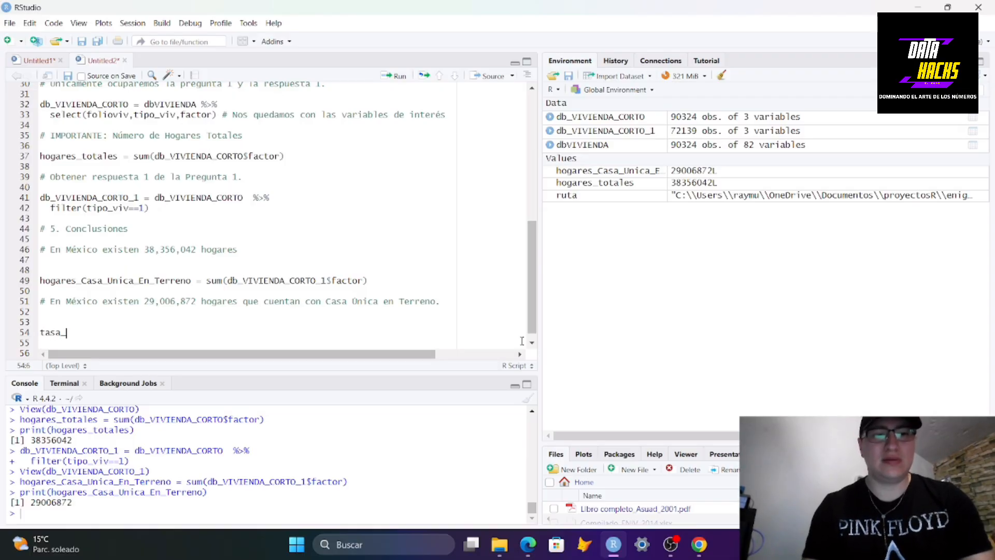
{"action": "type", "text": "CasaUnica"}
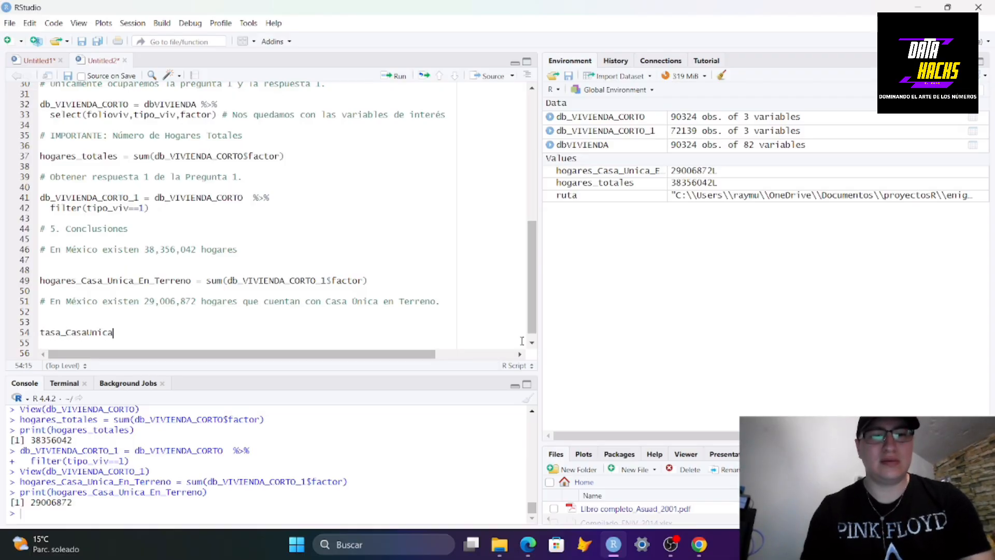
{"action": "type", "text": "enTerr"}
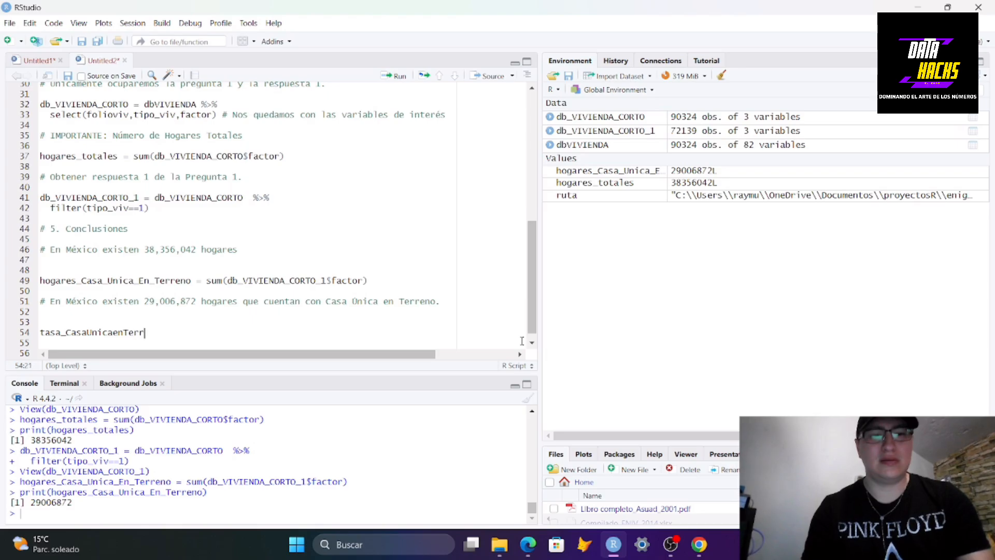
{"action": "type", "text": "eno"}
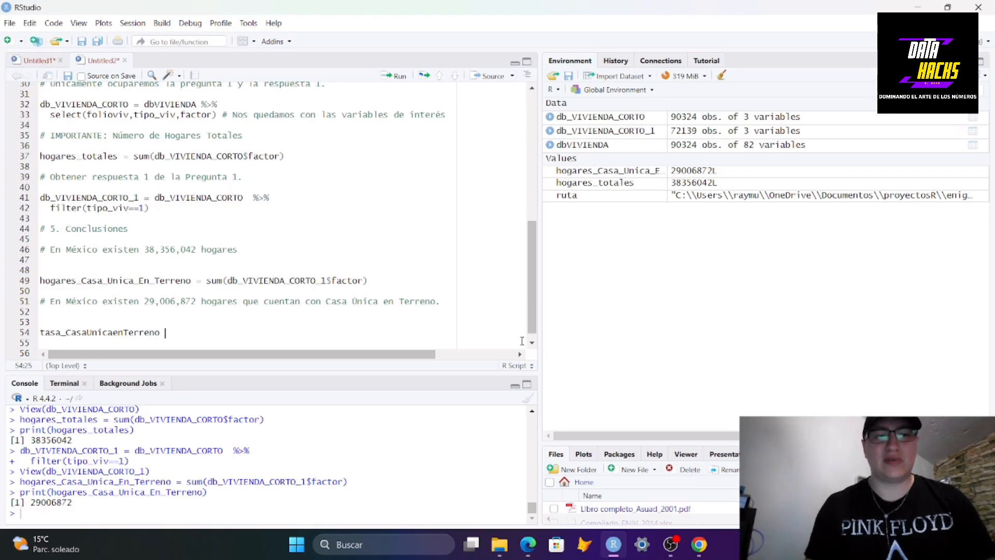
{"action": "left_click", "coordinate": [193, 281]}
{"action": "left_click_drag", "start_coordinate": [192, 281], "coordinate": [82, 283]}
{"action": "key", "text": "ctrl+c"}
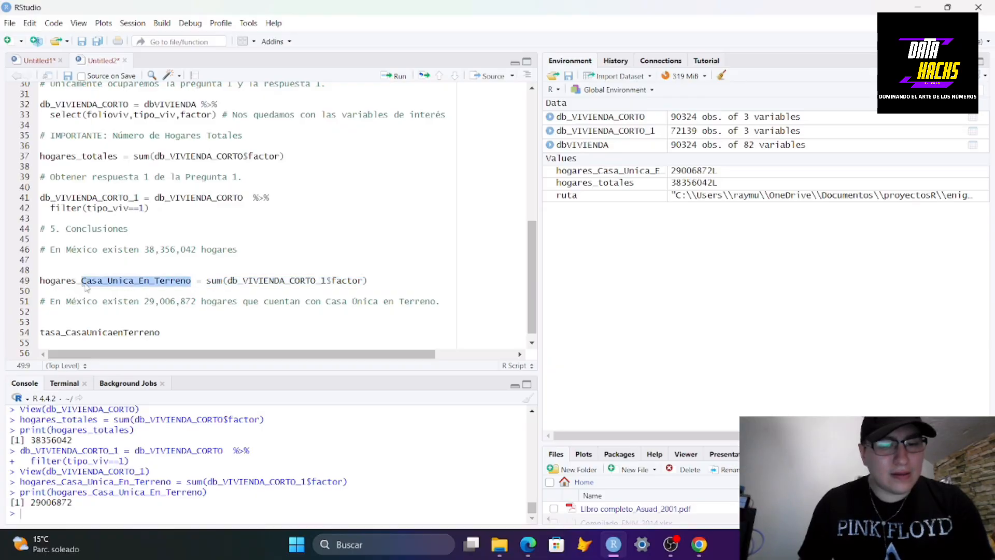
{"action": "left_click", "coordinate": [166, 332]}
{"action": "left_click_drag", "start_coordinate": [165, 332], "coordinate": [67, 330]}
{"action": "key", "text": "ctrl+v"}
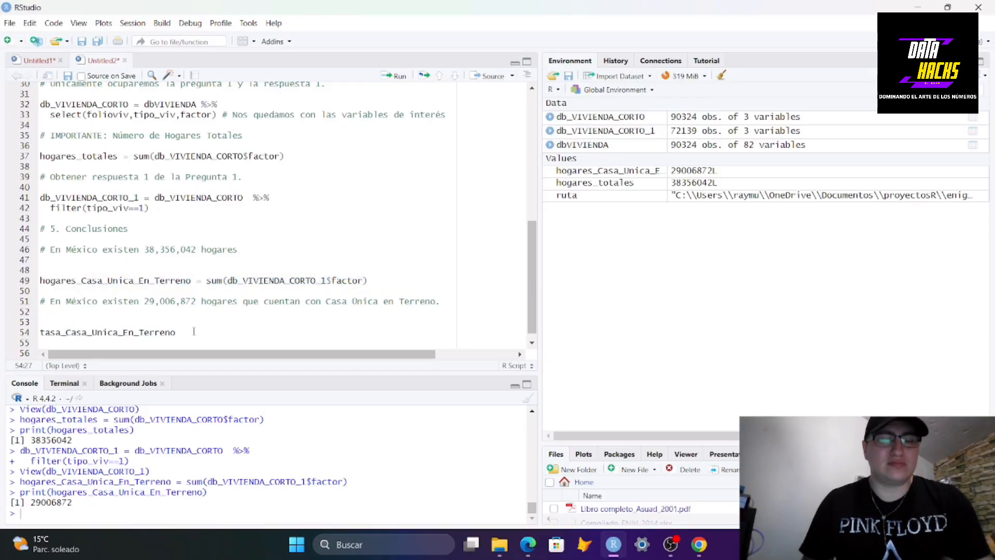
Assign tasa_Casa_Unica_En_Terreno the ratio hogares_Casa_Unica_En_Terreno / hogares_totales
{"action": "type", "text": "="}
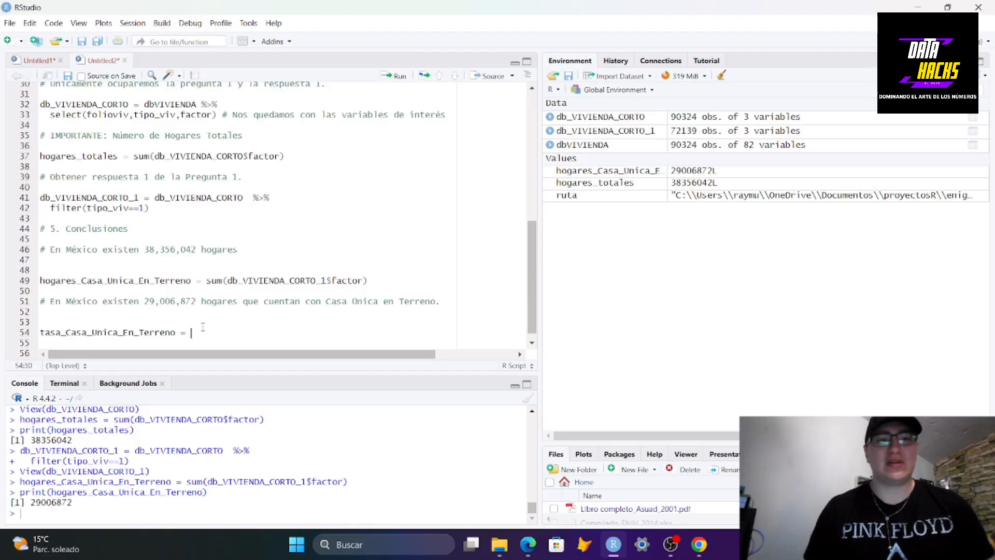
{"action": "type", "text": "hogares"}
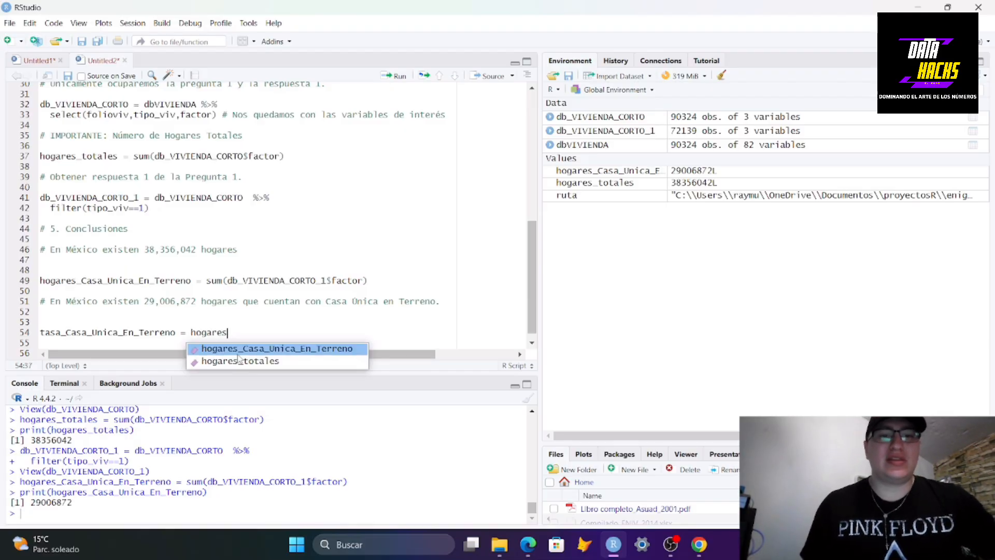
{"action": "key", "text": "Return"}
{"action": "type", "text": "/"}
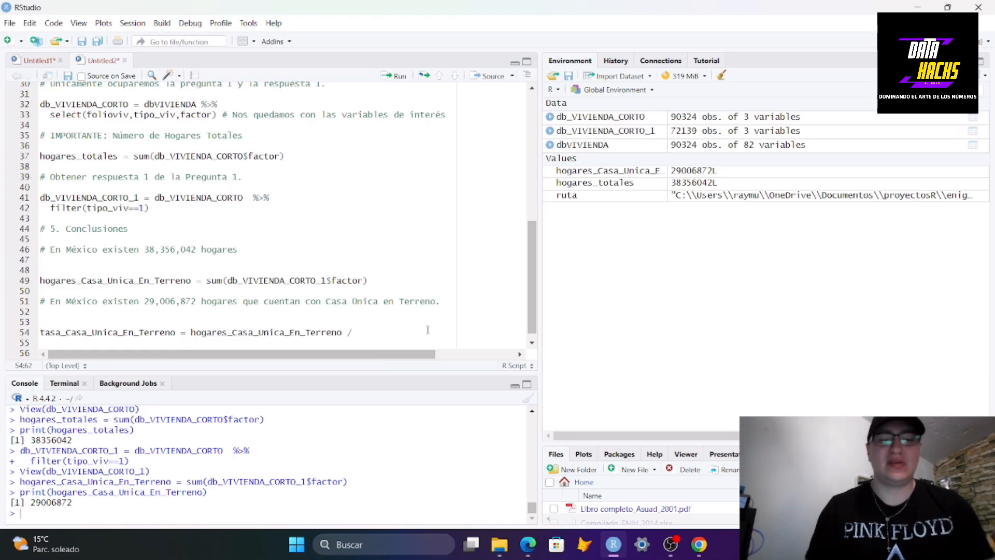
{"action": "type", "text": "hogares"}
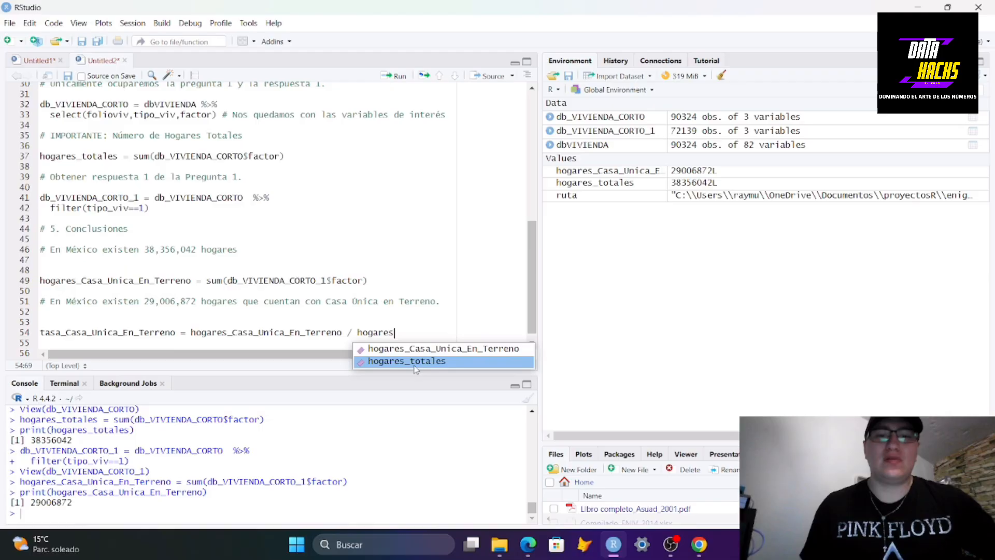
{"action": "left_click", "coordinate": [415, 362]}
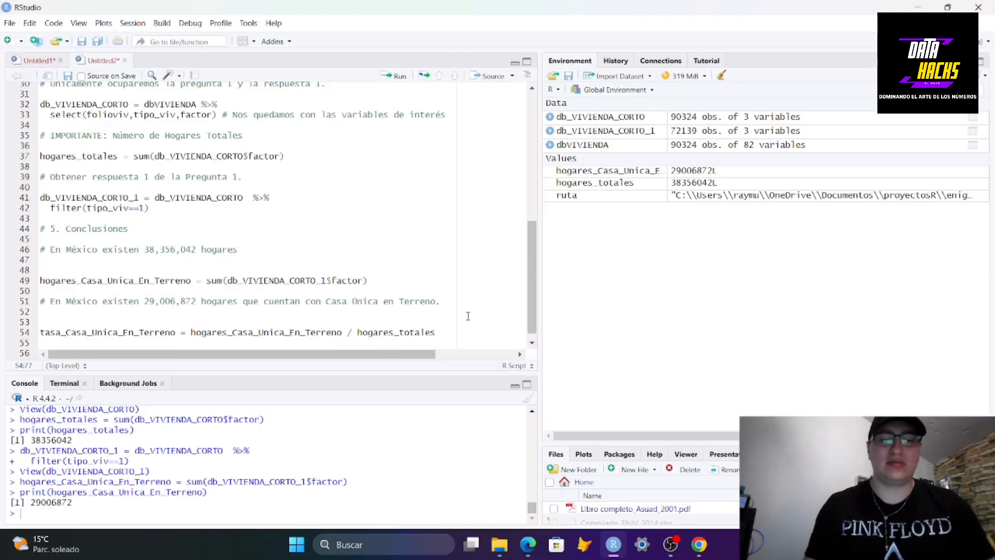
Run the tasa_Casa_Unica_En_Terreno assignment and print tasa_Casa_Unica_En_Terreno in the console
{"action": "key", "text": "ctrl+Return"}
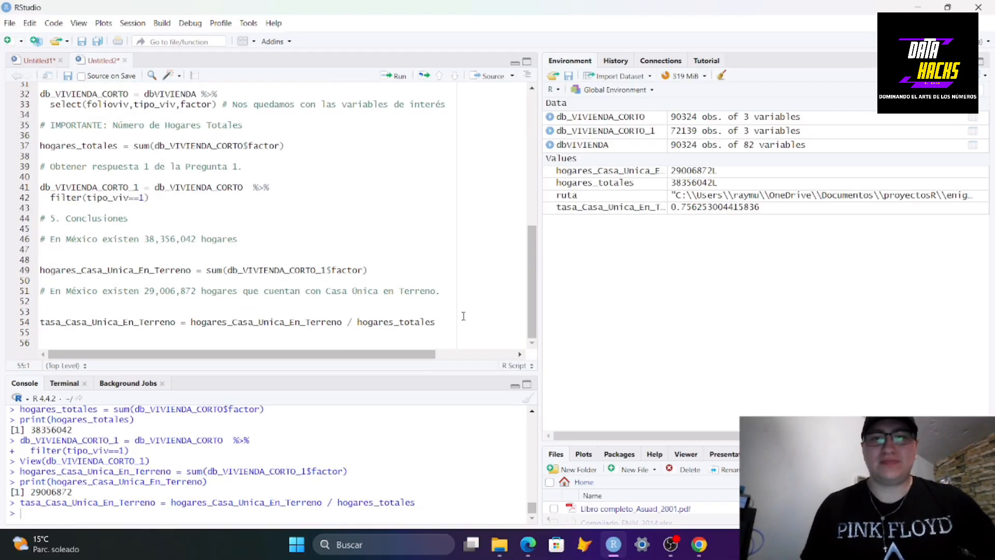
{"action": "left_click", "coordinate": [65, 515]}
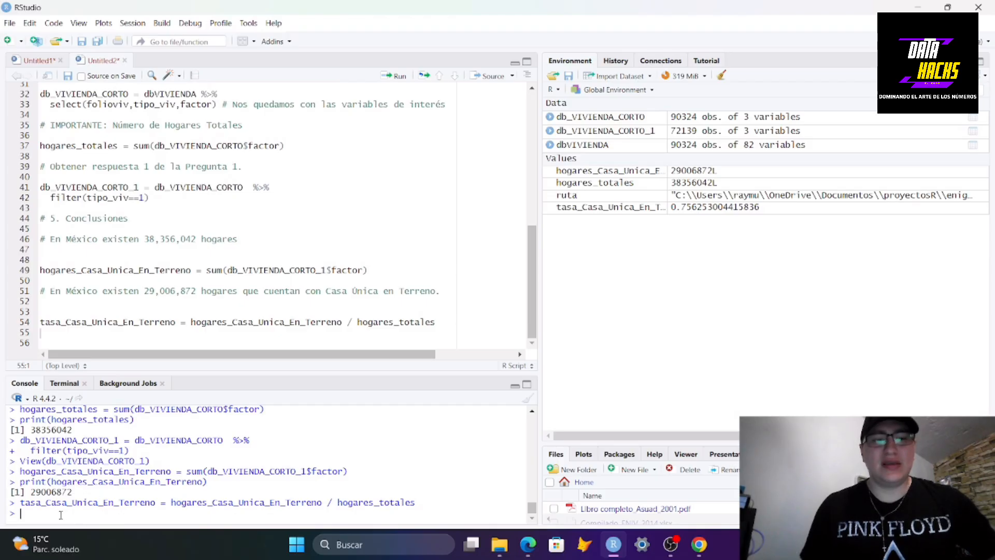
{"action": "type", "text": "prn"}
{"action": "key", "text": "BackSpace"}
{"action": "key", "text": "BackSpace"}
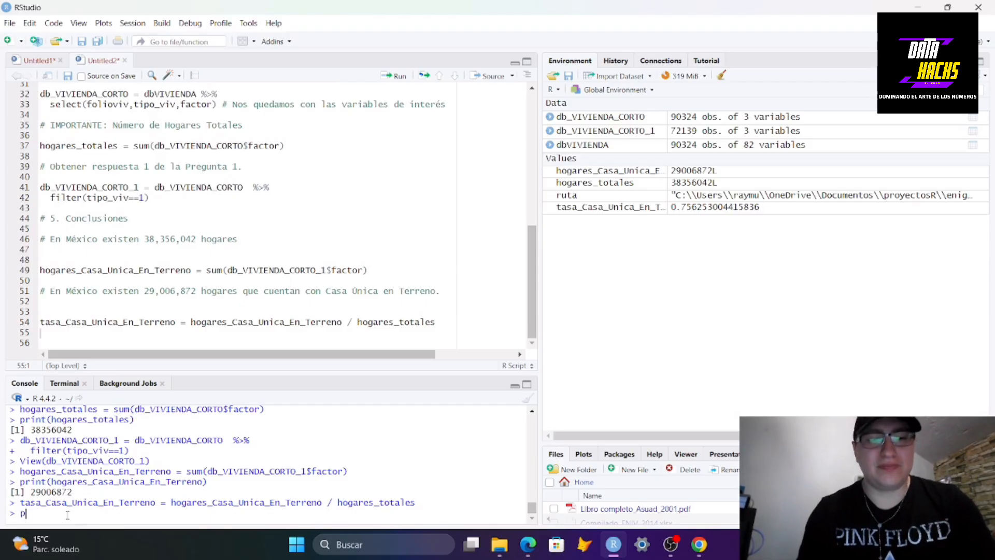
{"action": "type", "text": "rint("}
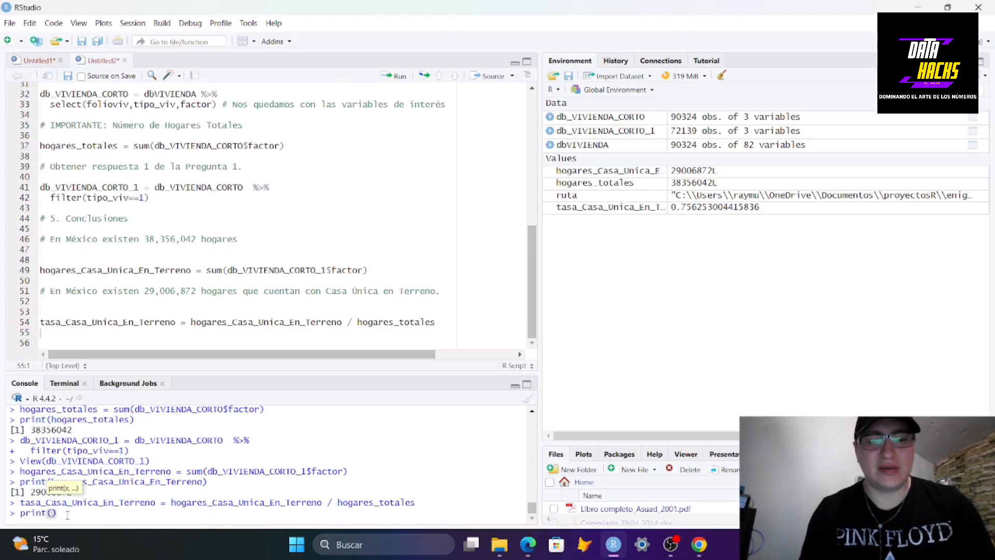
{"action": "type", "text": "tasa_Casa_Unica_En_Terreno"}
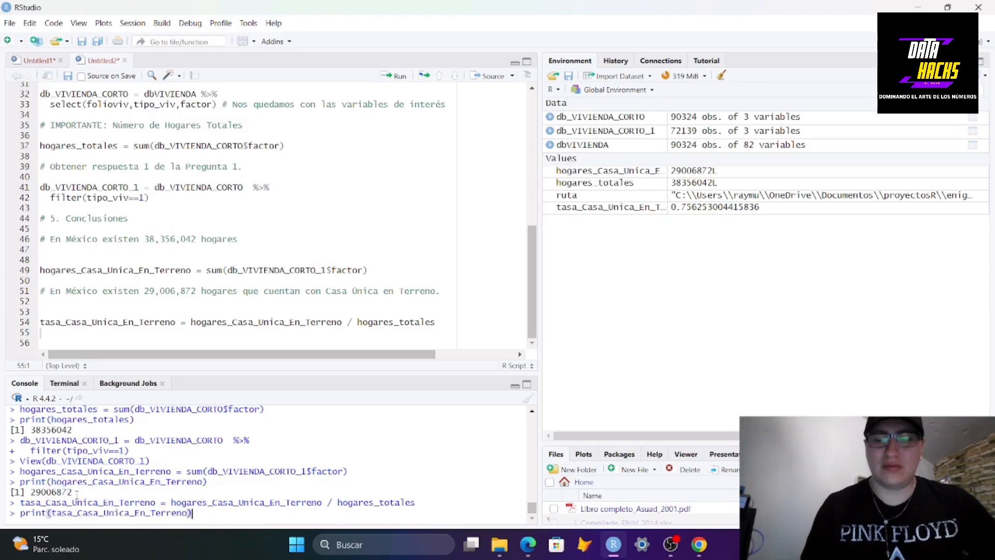
{"action": "key", "text": "Return"}
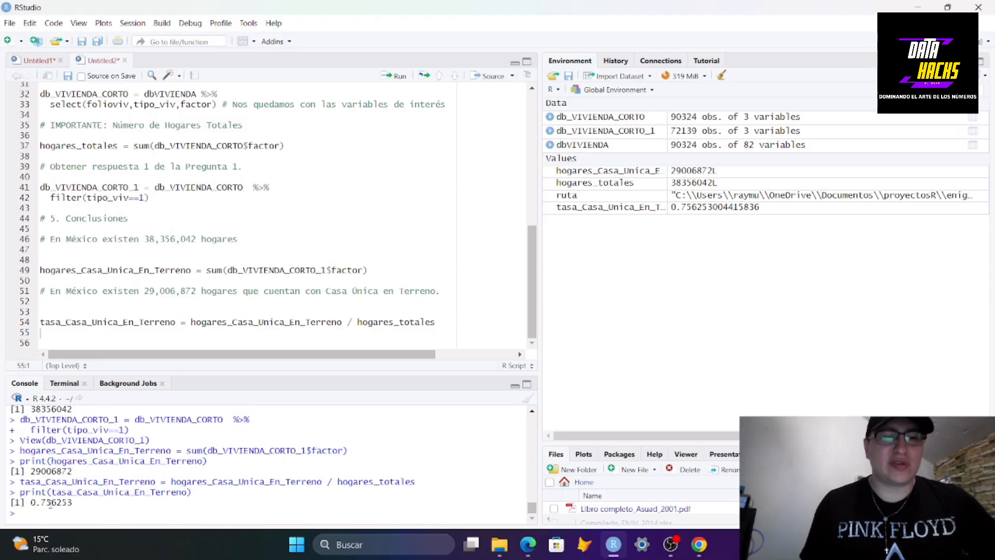
Add the comment "# En México el 75.6% de los hogares cuentan con Casa Única en Terreno." below the rate line, followed by blank lines
{"action": "left_click", "coordinate": [106, 338]}
{"action": "key", "text": "Return"}
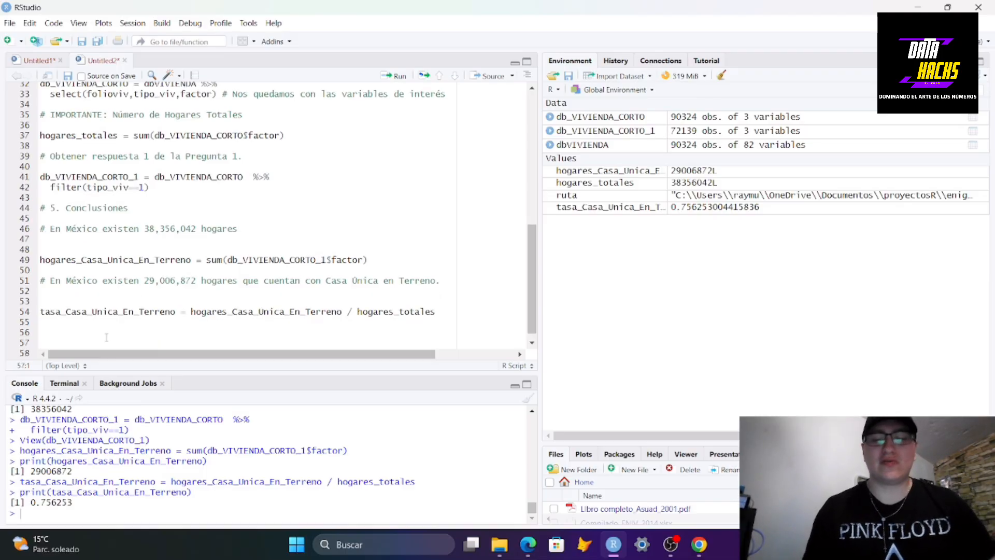
{"action": "type", "text": "# "}
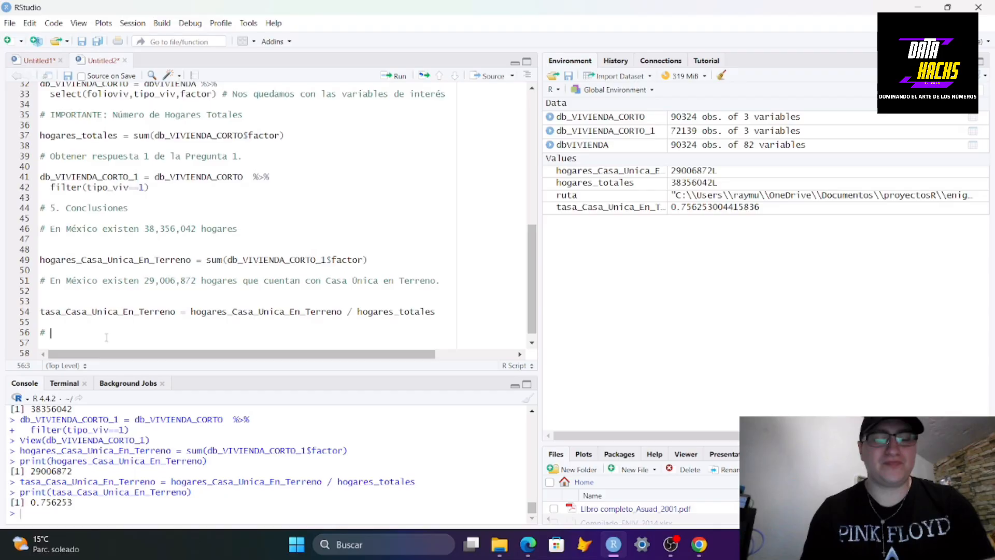
{"action": "type", "text": "En México"}
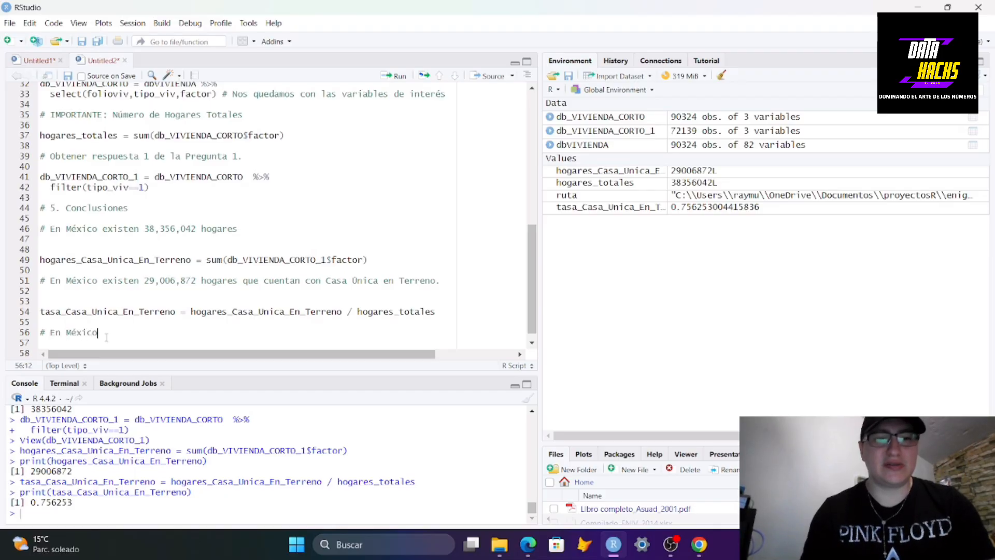
{"action": "type", "text": " el "}
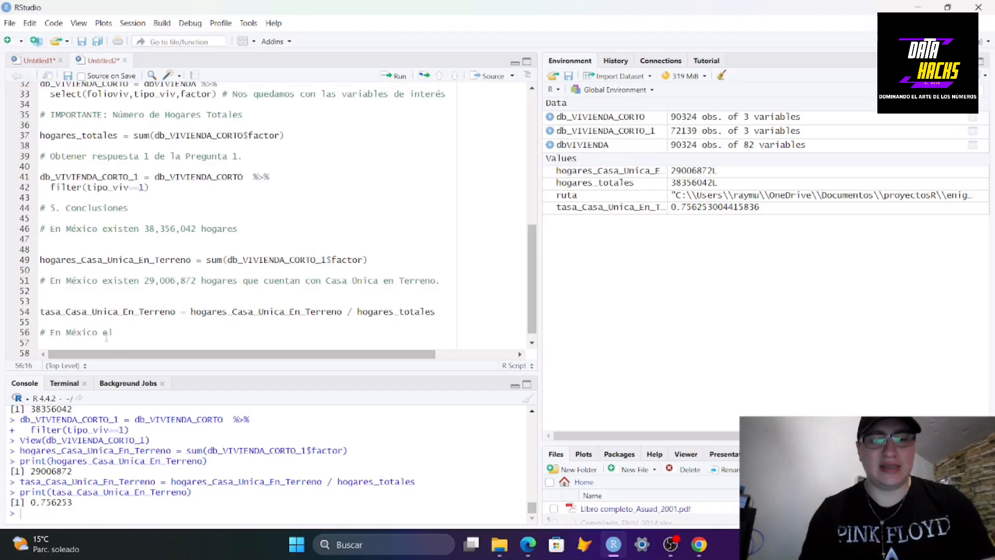
{"action": "type", "text": "75"}
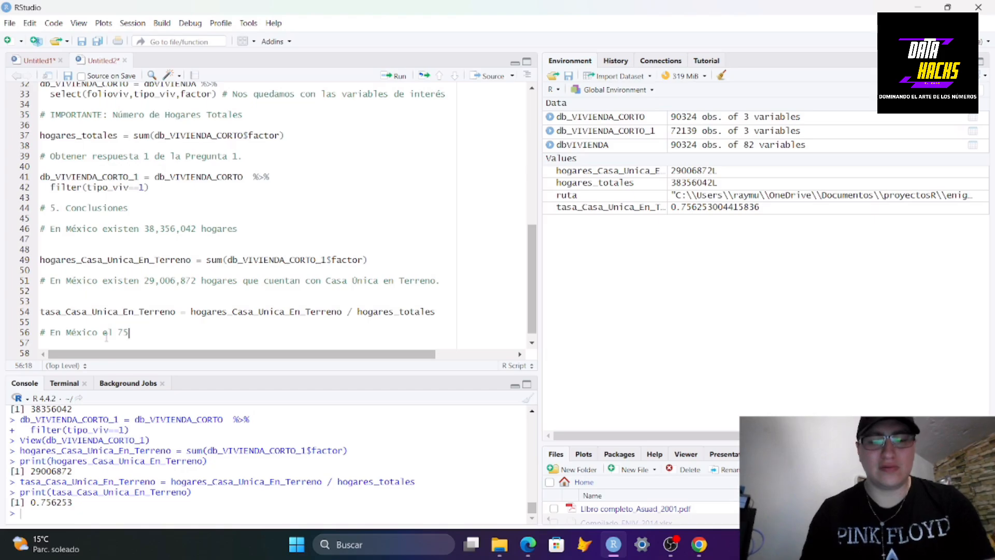
{"action": "type", "text": ".6"}
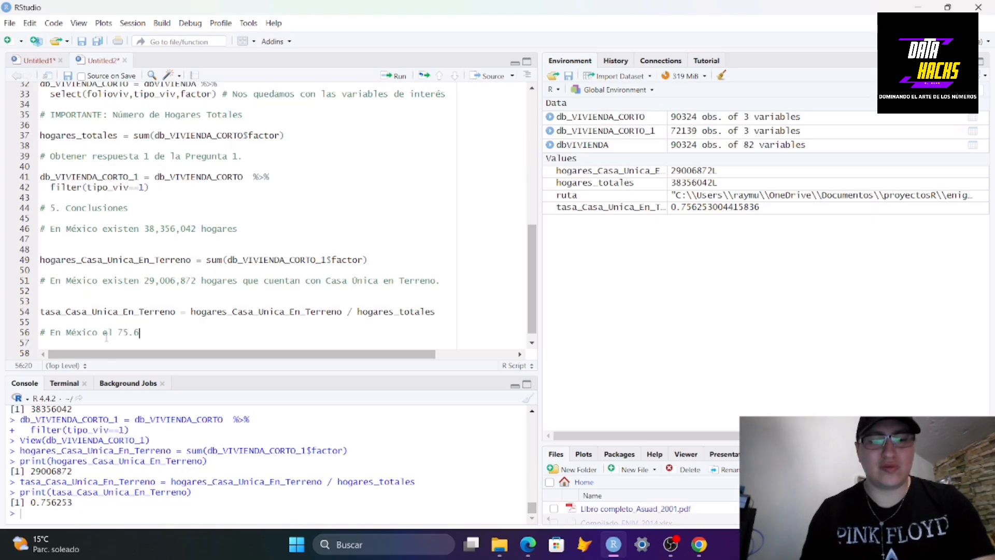
{"action": "type", "text": "% "}
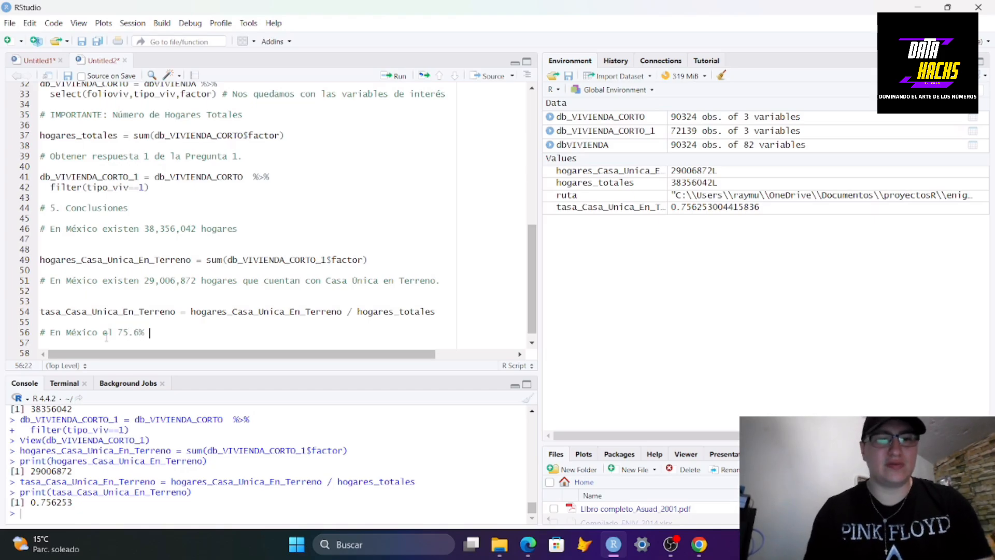
{"action": "type", "text": "de los hogares"}
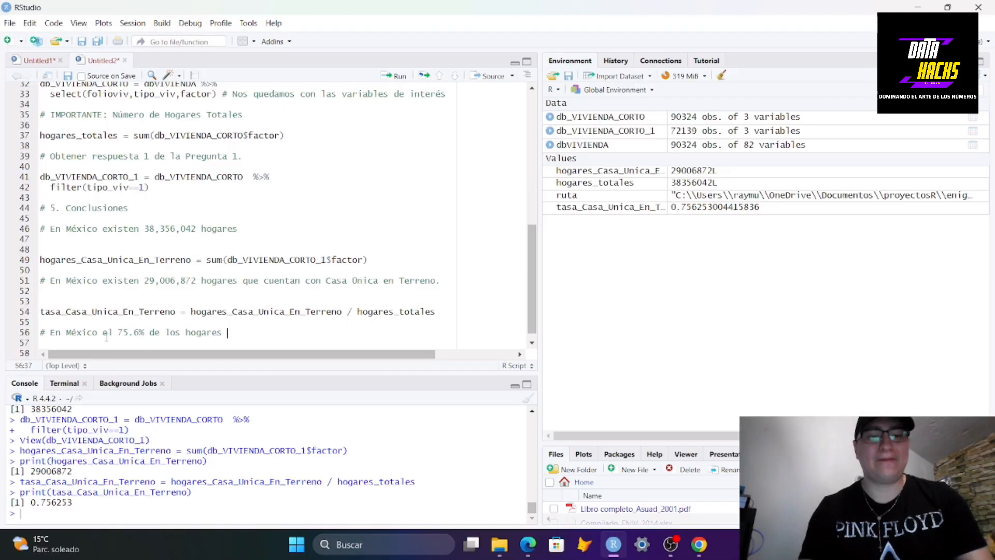
{"action": "type", "text": "cuentan con "}
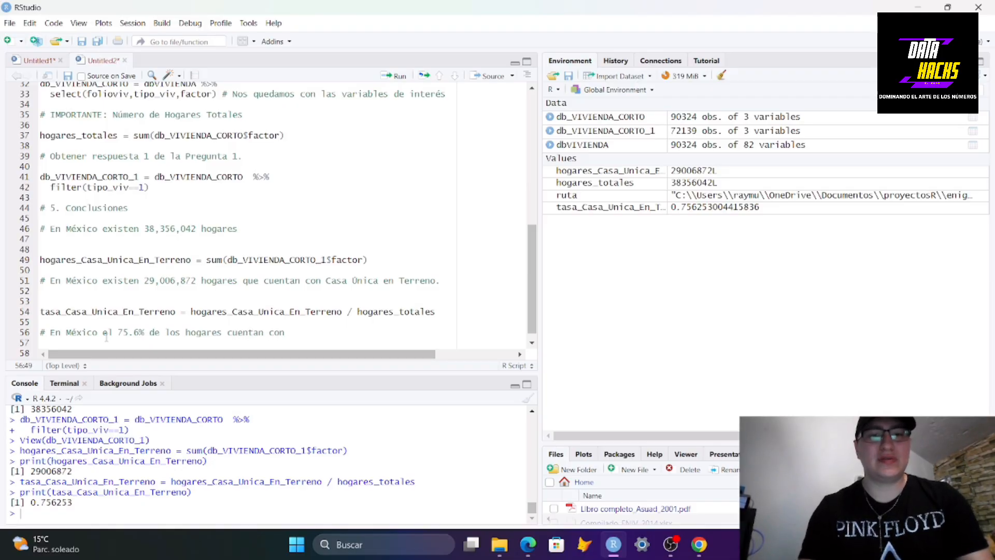
{"action": "type", "text": "Casa "}
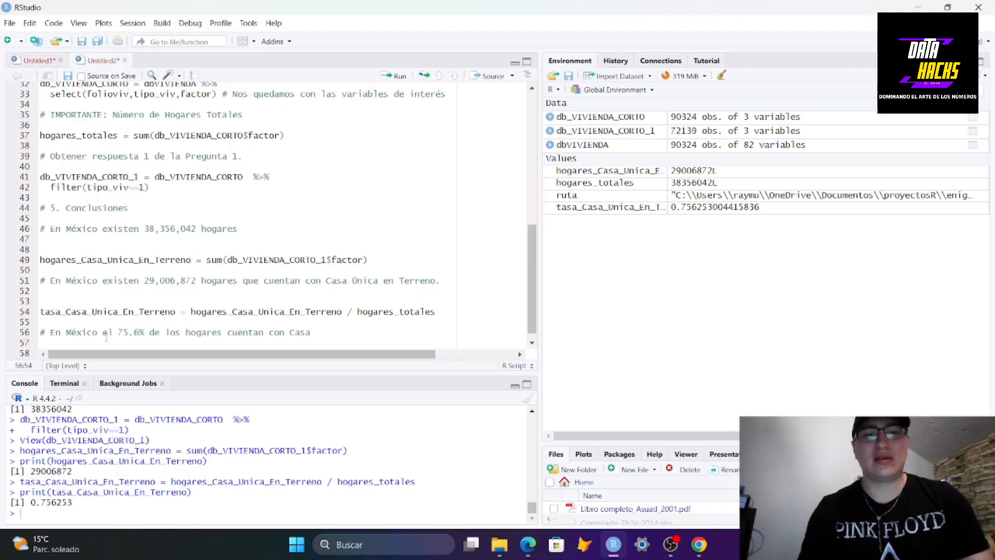
{"action": "type", "text": "única en Te"}
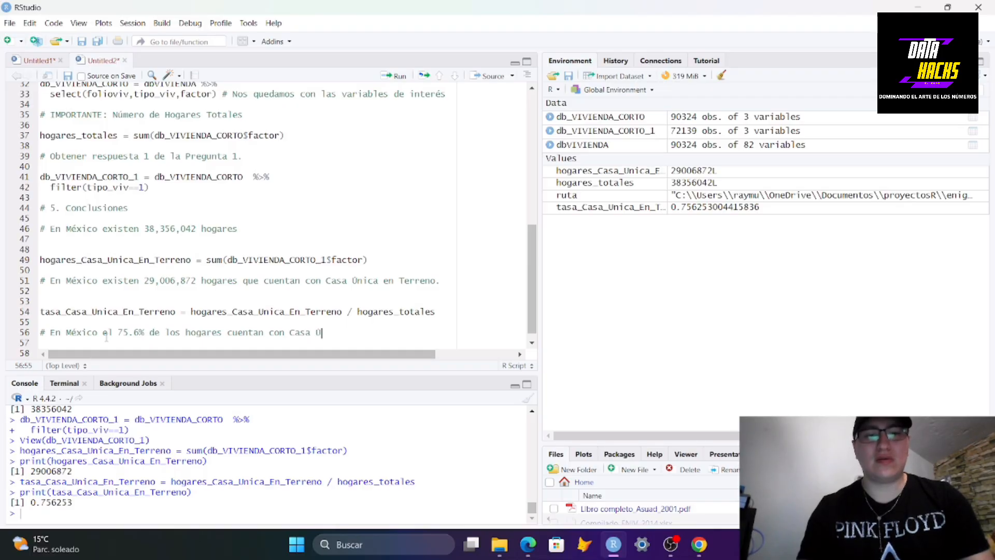
{"action": "type", "text": "rreno."}
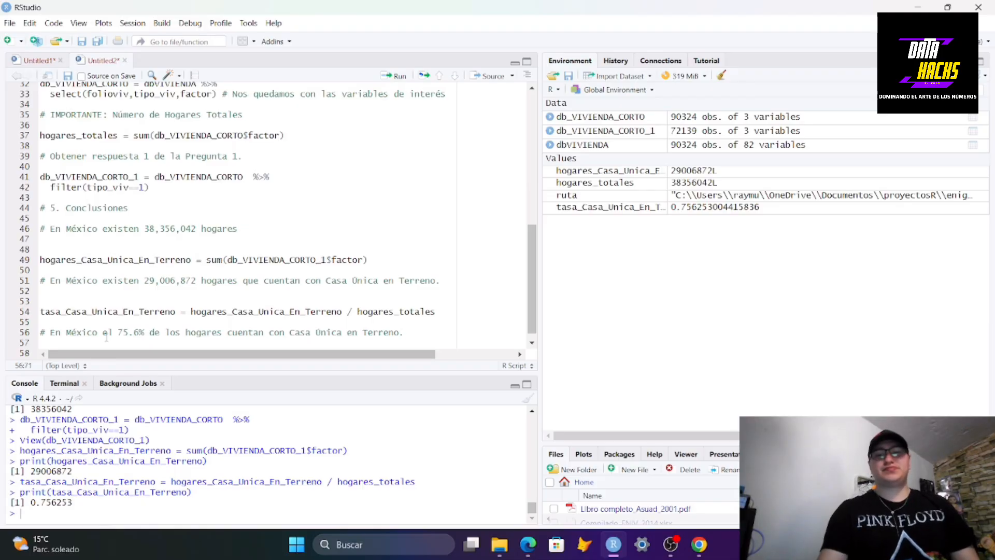
{"action": "key", "text": "Return"}
{"action": "key", "text": "Return"}
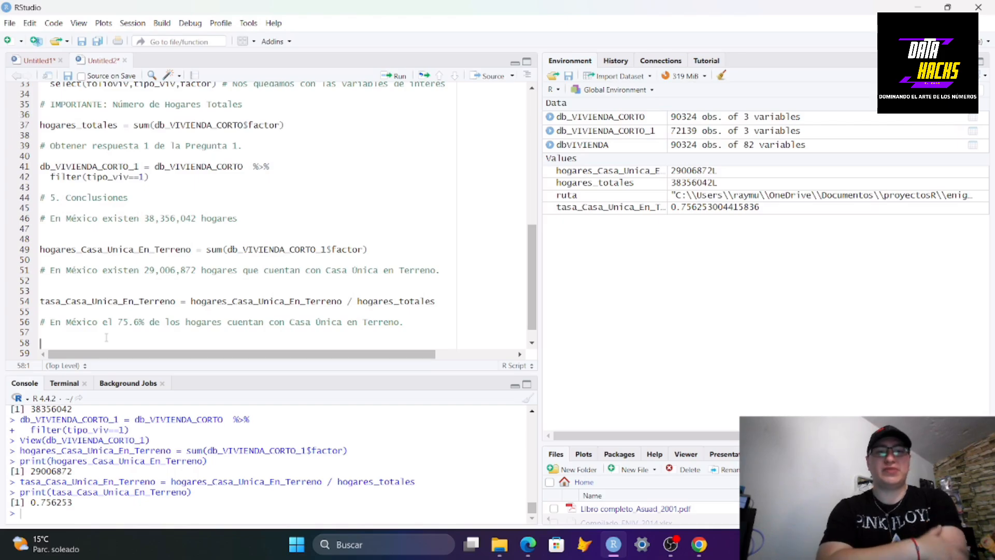
{"action": "scroll", "coordinate": [316, 322], "scroll_direction": "down", "scroll_amount": 1}
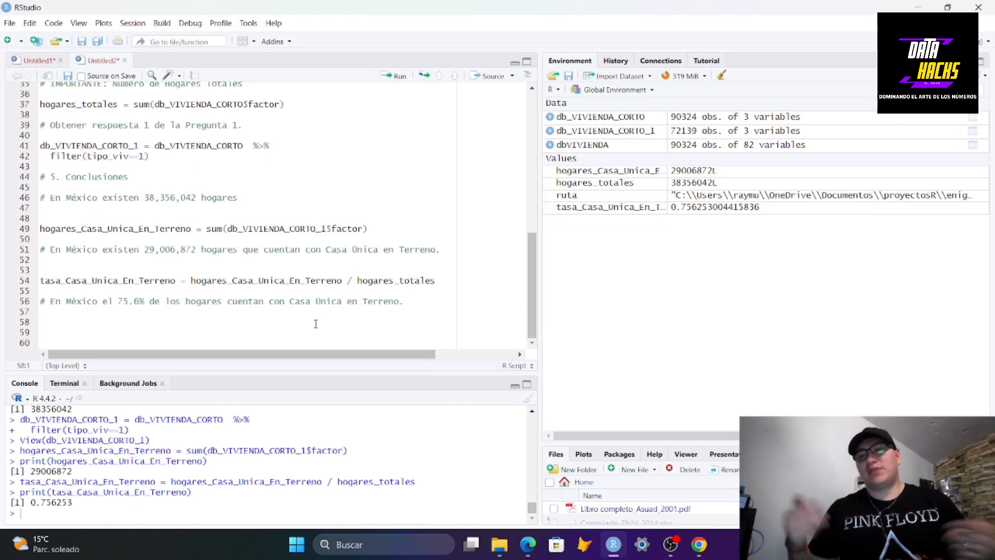